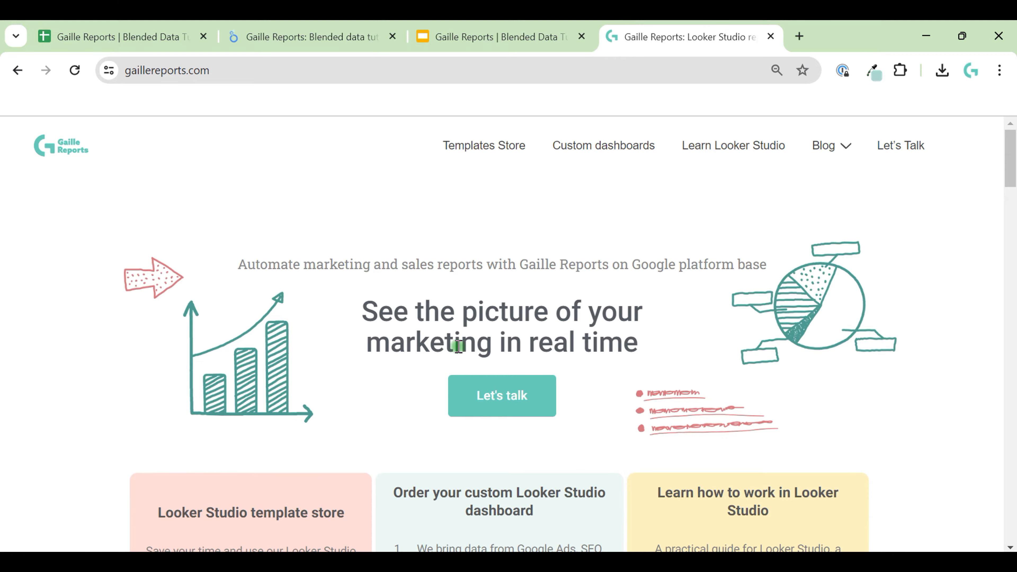
Review the Gaille Reports homepage, the slide on available join types, and the tables in the Blended data tutorial report
scroll(454, 345, "down", 5)
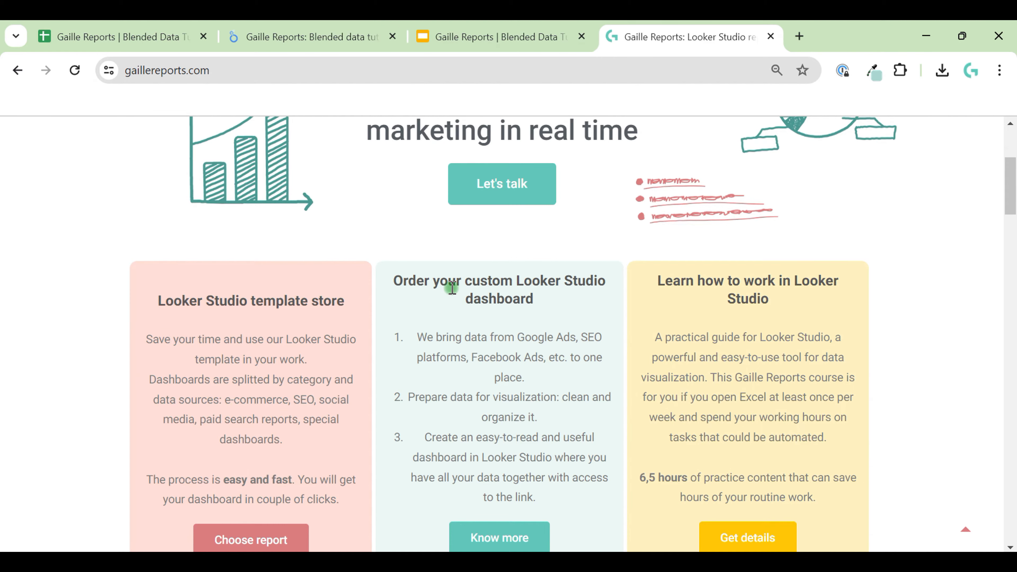
scroll(452, 288, "down", 1)
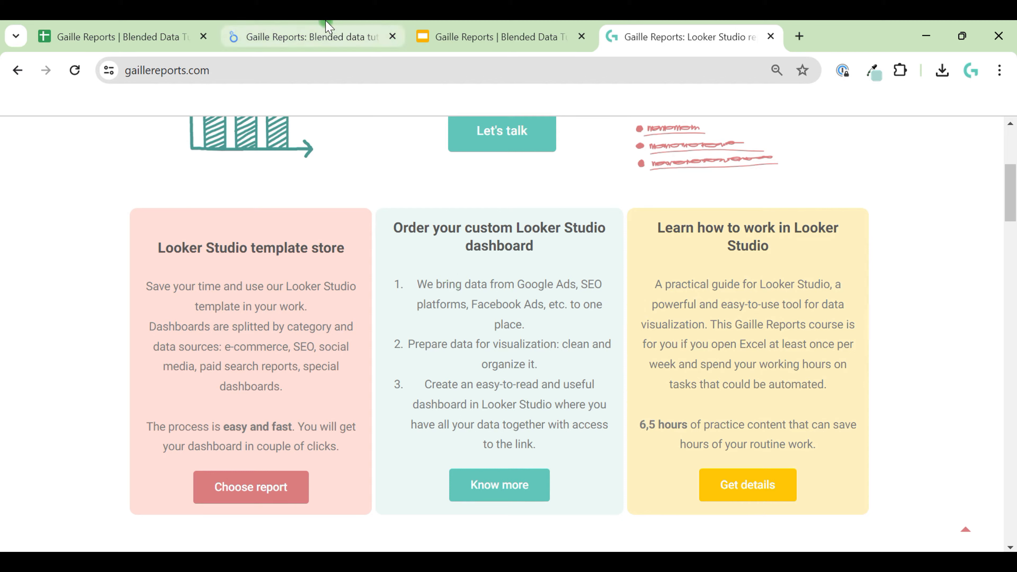
left_click(324, 28)
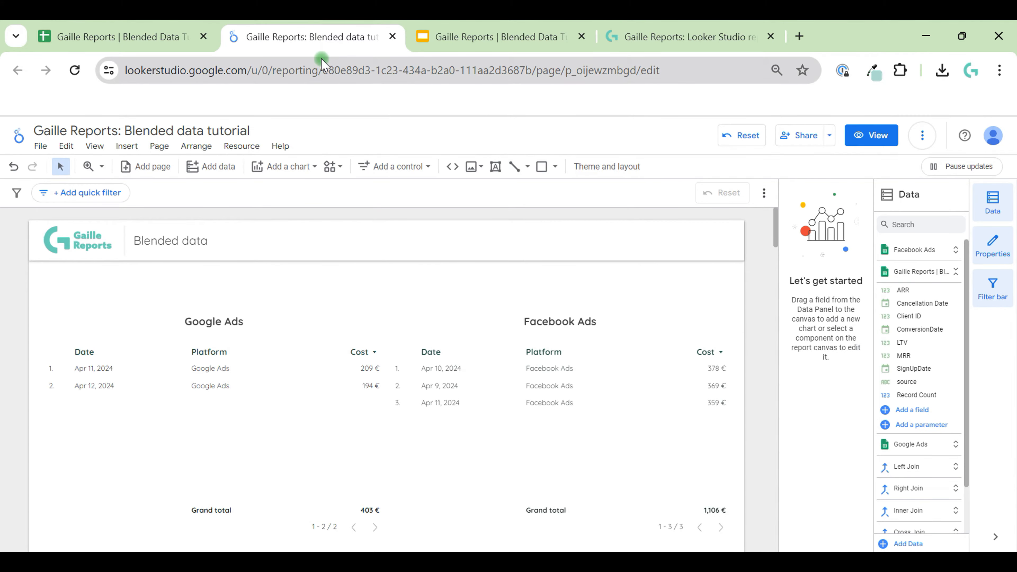
left_click(479, 26)
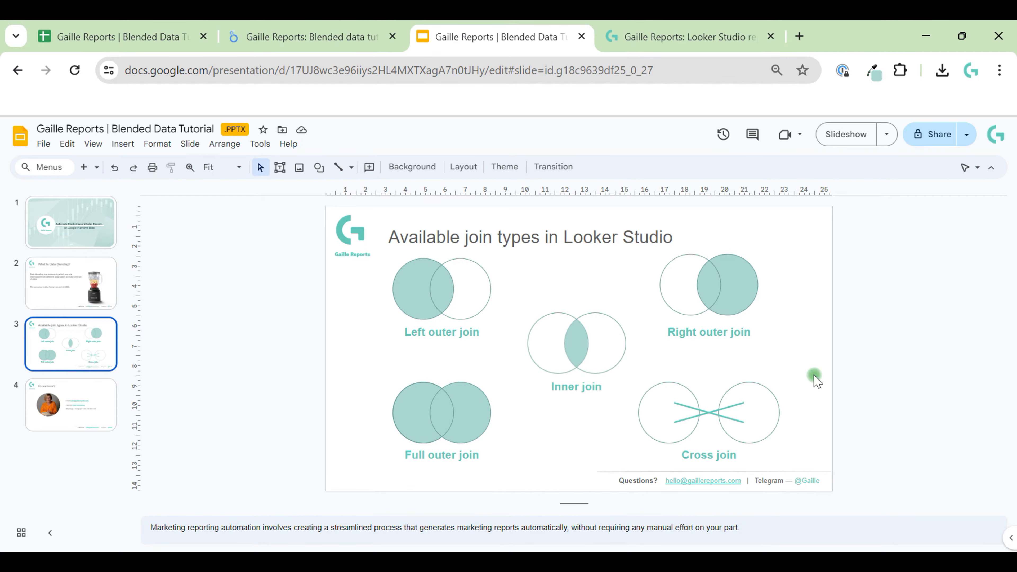
left_click(299, 26)
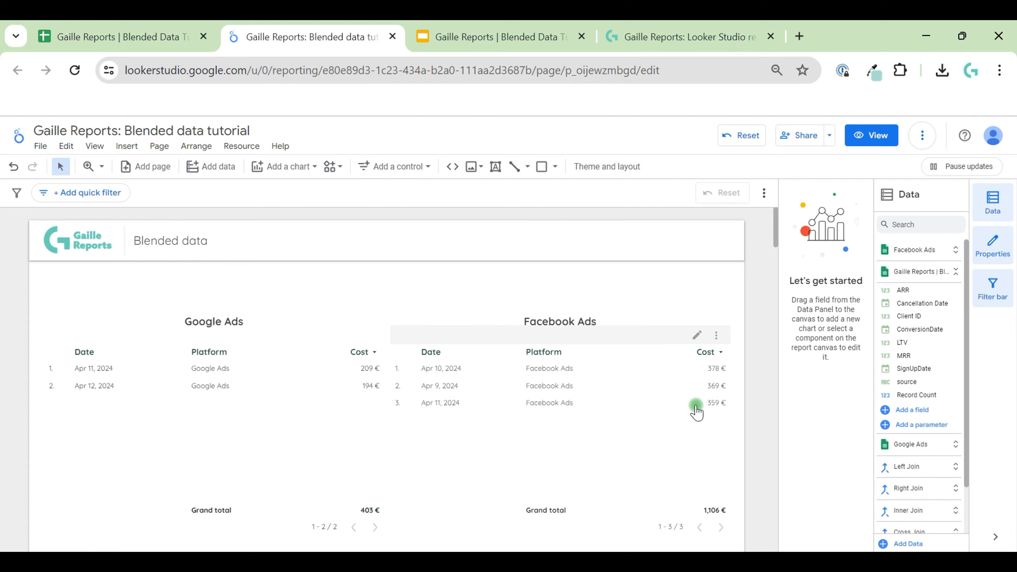
scroll(763, 416, "down", 10)
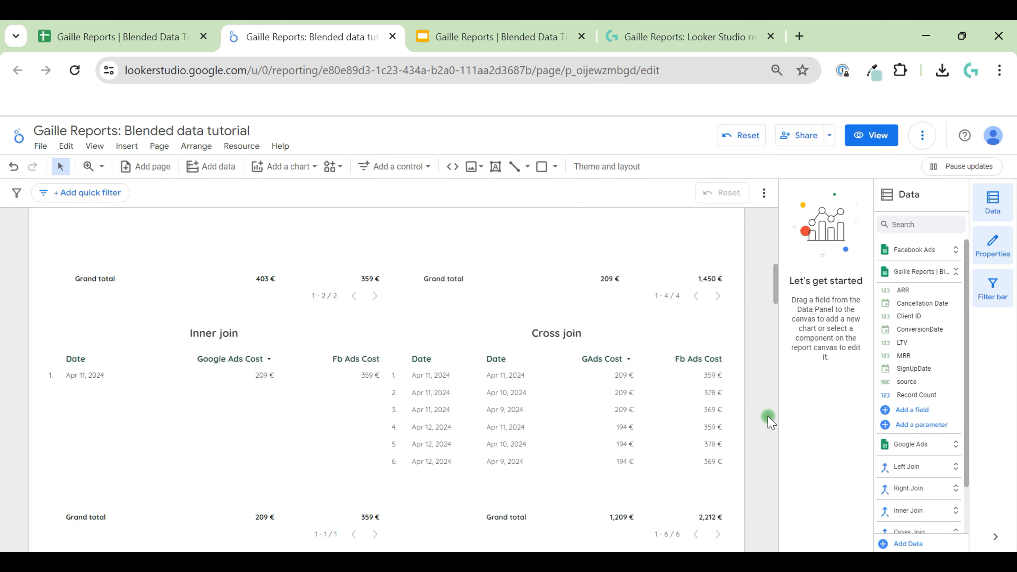
scroll(769, 420, "down", 10)
scroll(769, 421, "up", 3)
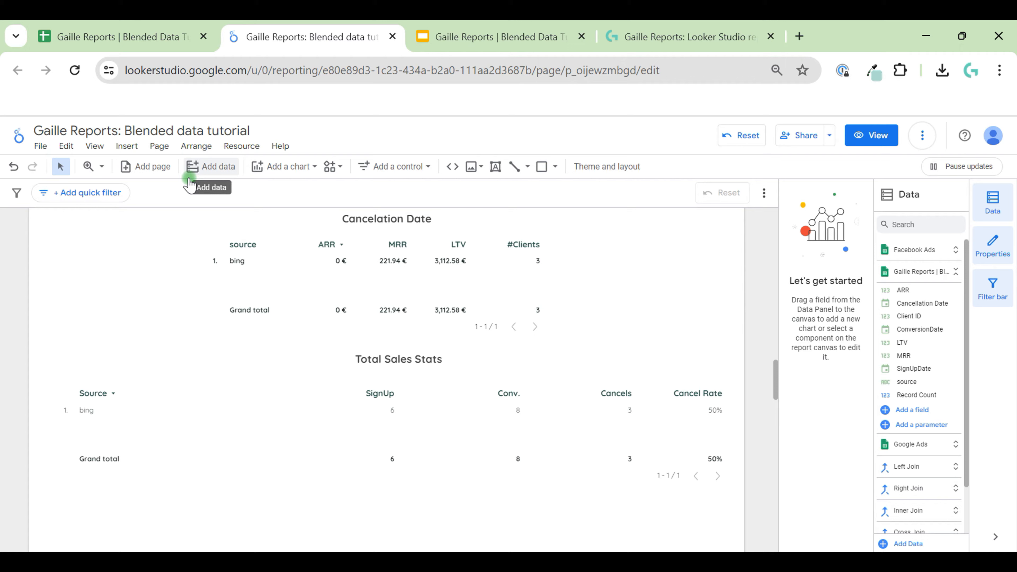
Add the Demo Account's GA4 - Google Merch Shop property to the report as a Google Analytics data source
left_click(227, 145)
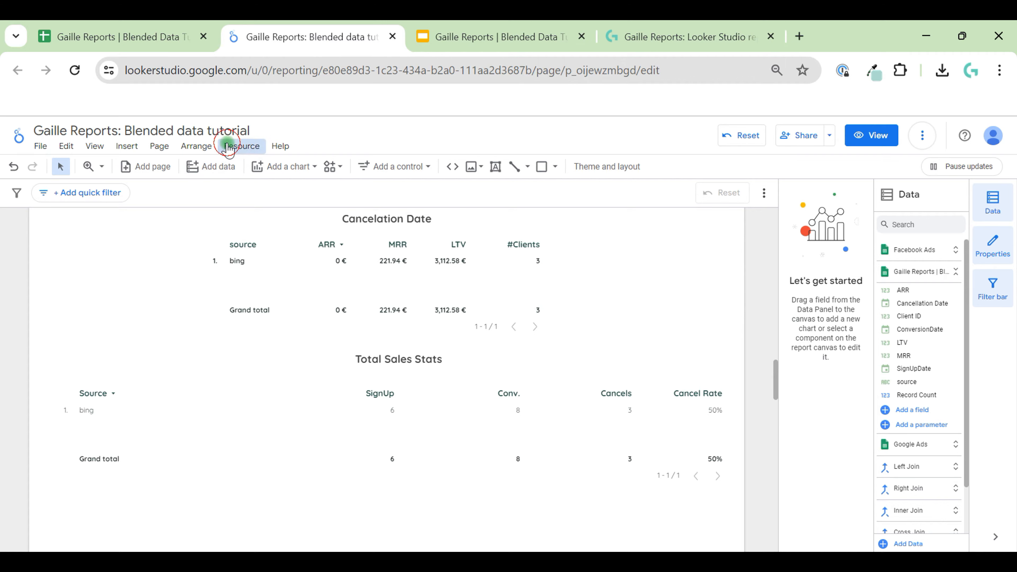
left_click(378, 145)
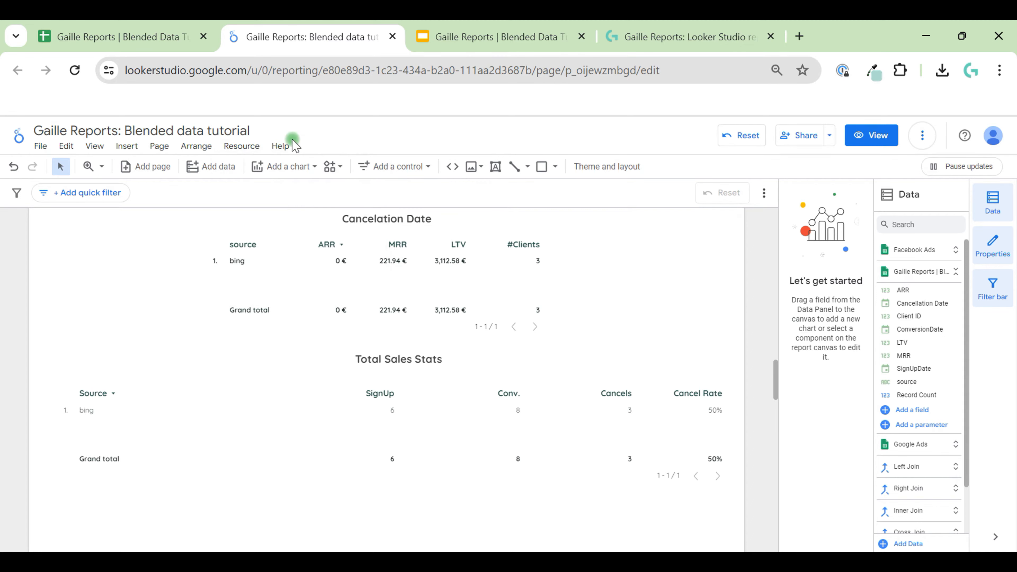
left_click(252, 149)
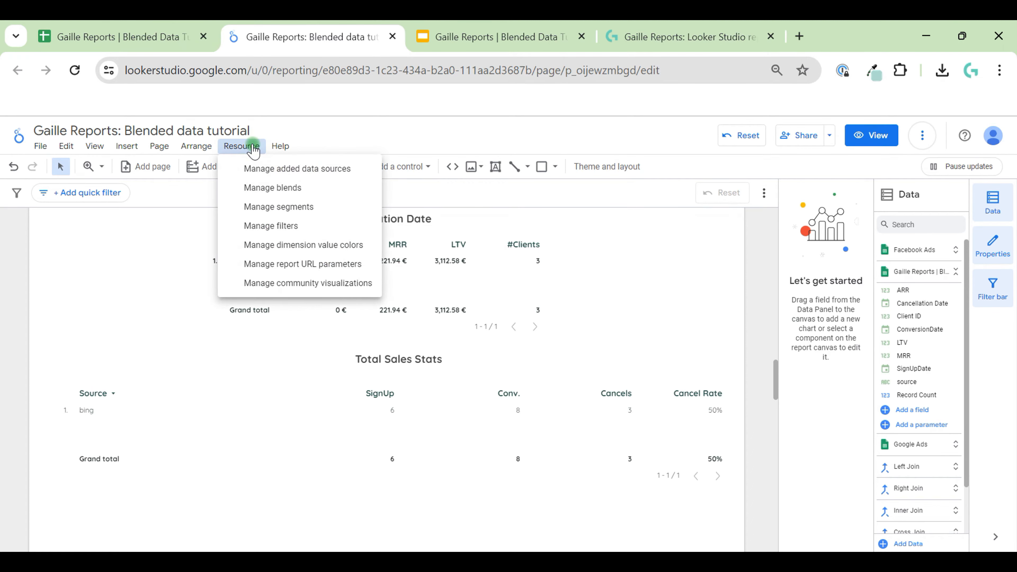
left_click(276, 168)
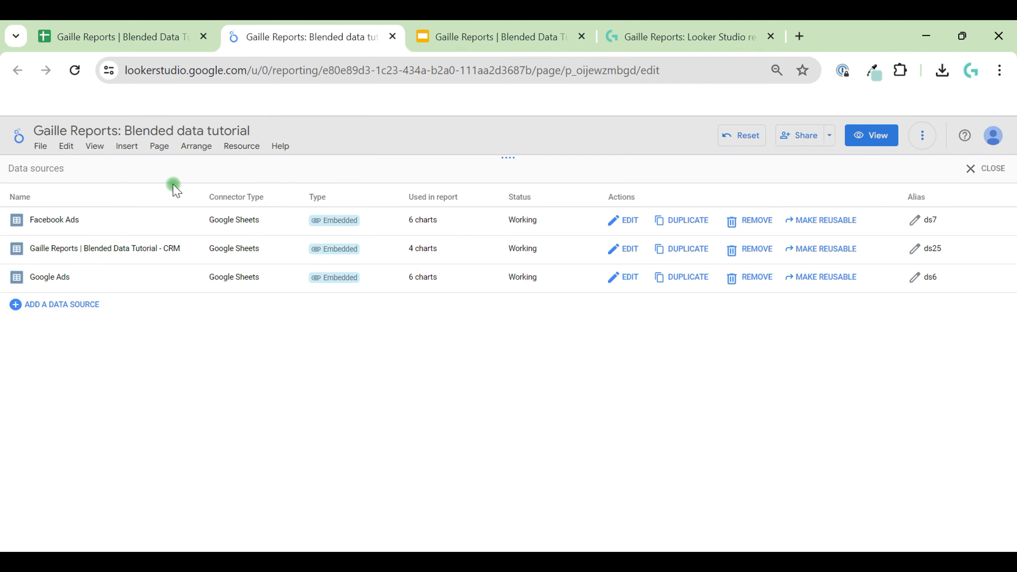
left_click(60, 306)
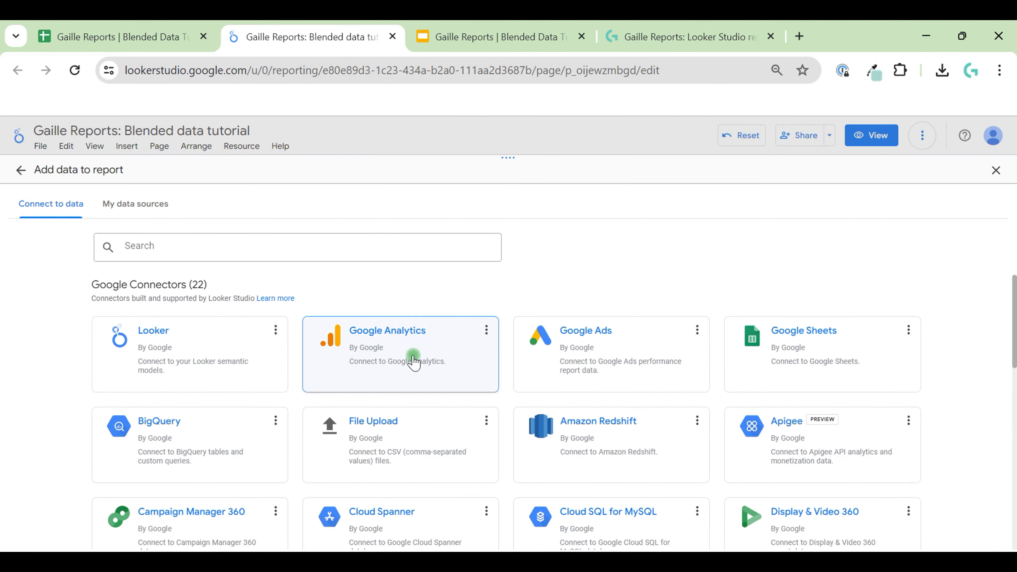
left_click(414, 359)
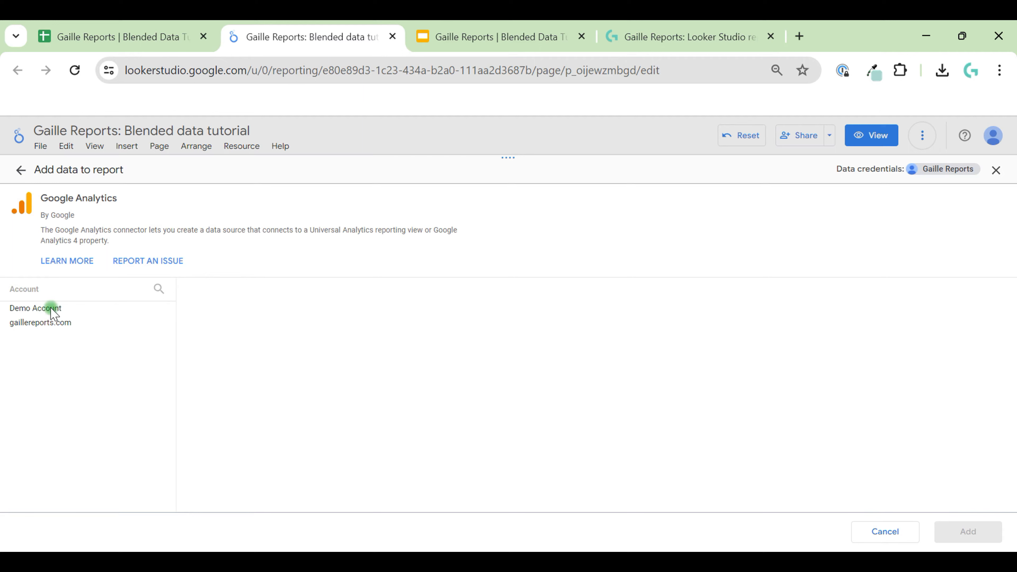
left_click(30, 310)
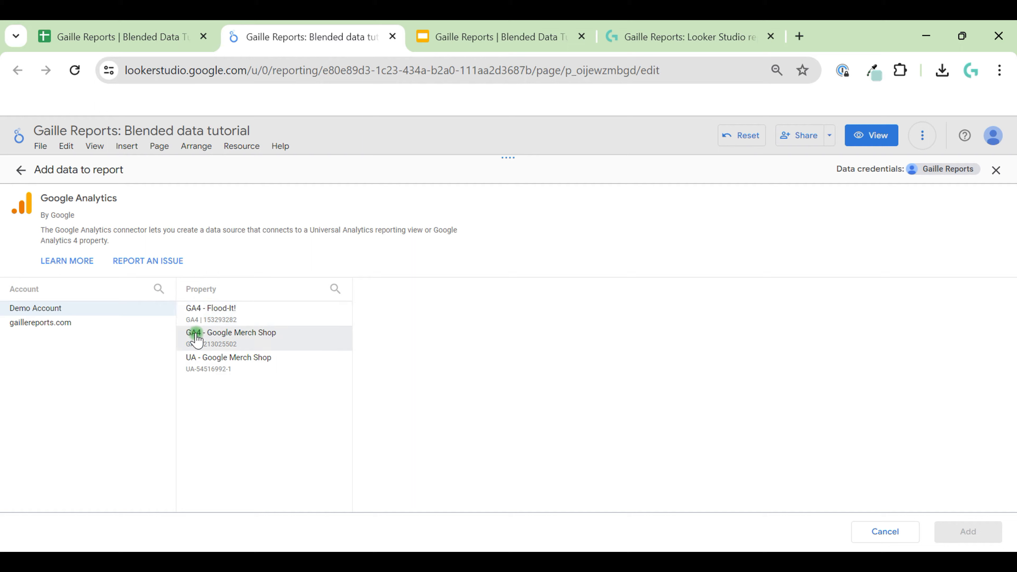
left_click(211, 337)
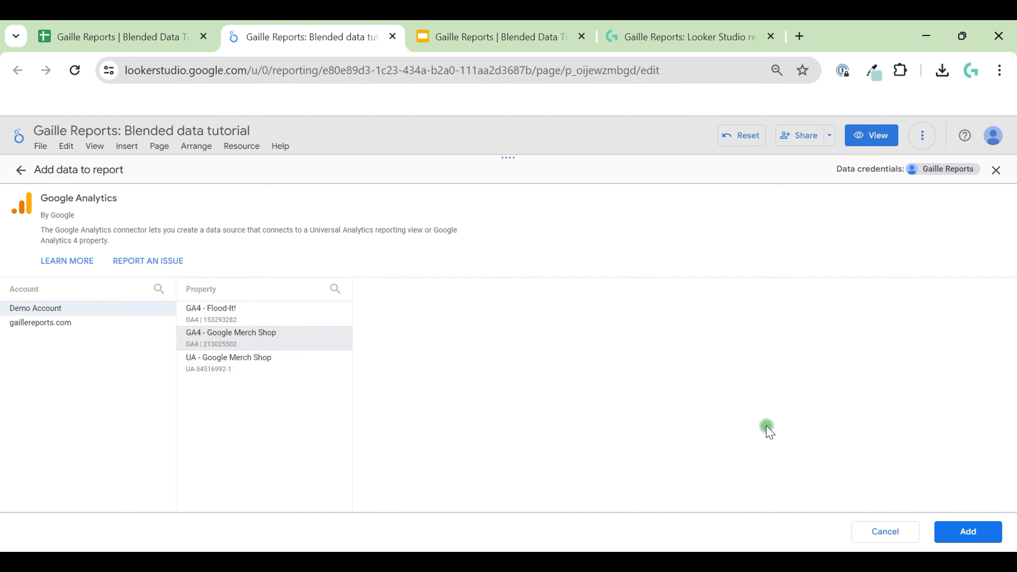
left_click(992, 535)
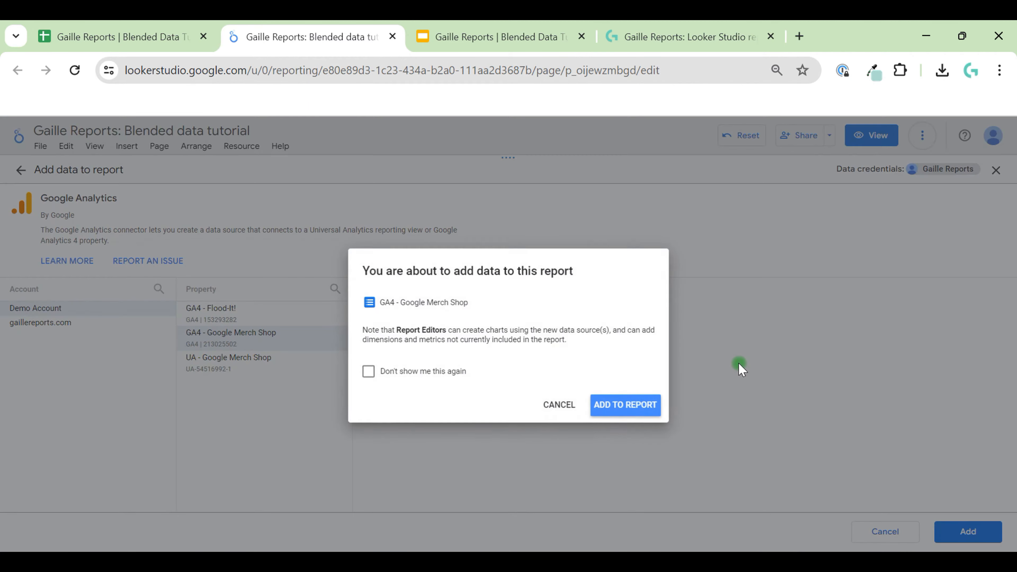
left_click(605, 402)
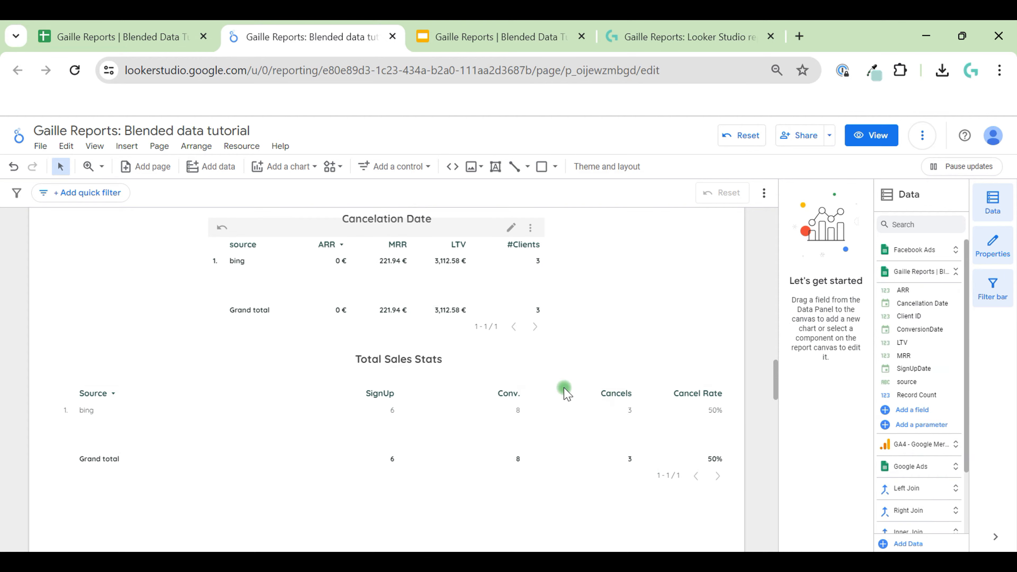
Duplicate the Total Sales Stats heading and move the copy below the Total Sales Stats table
left_click(365, 360)
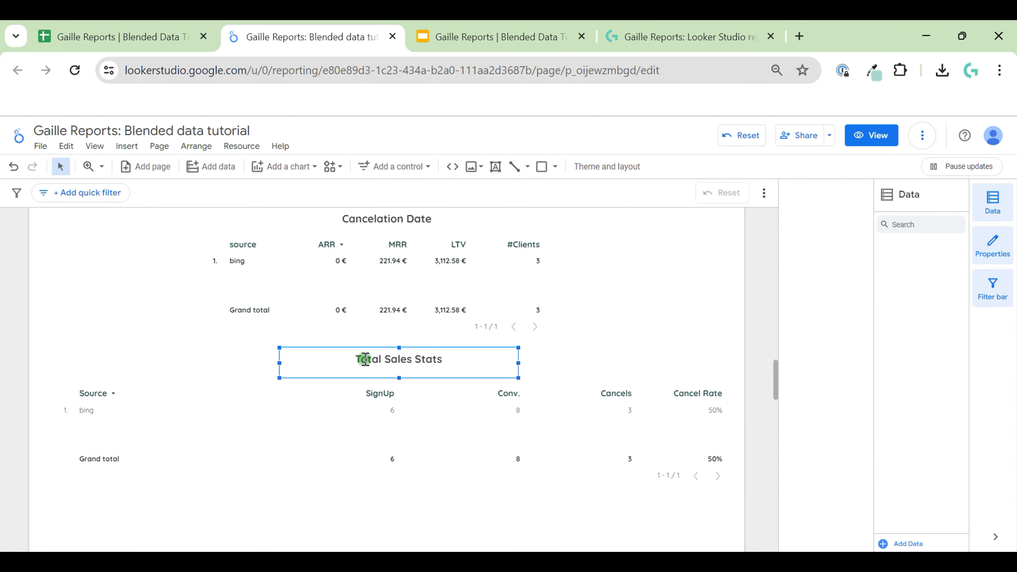
left_click_drag(365, 359, 364, 359)
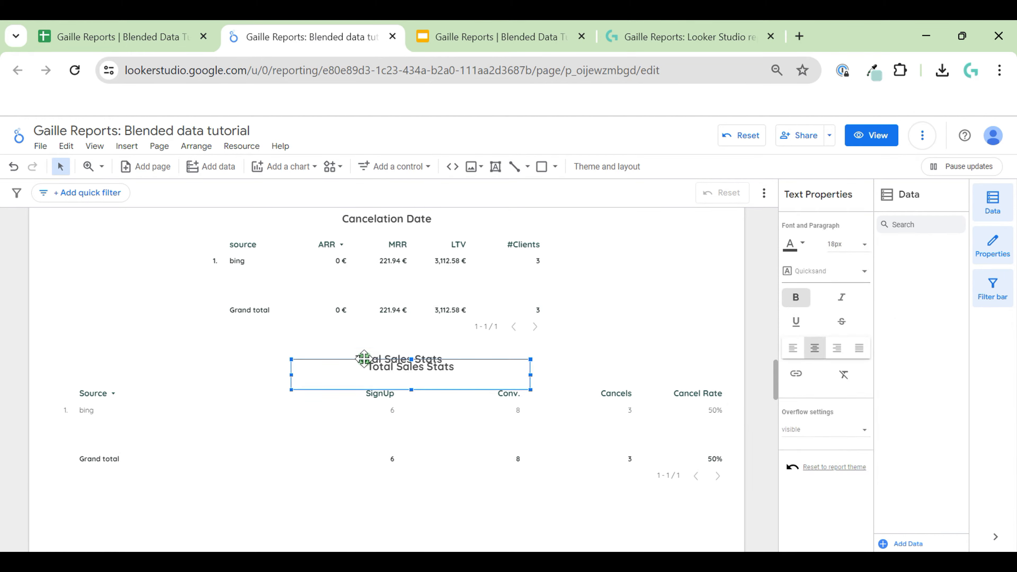
key("Down")
key("Down")
key("Down")
key("Down")
key("Down")
key("Down")
key("Down")
key("Down")
key("Down")
key("Down")
key("Down")
key("Down")
key("Down")
key("Down")
key("Down")
scroll(595, 505, "down", 3)
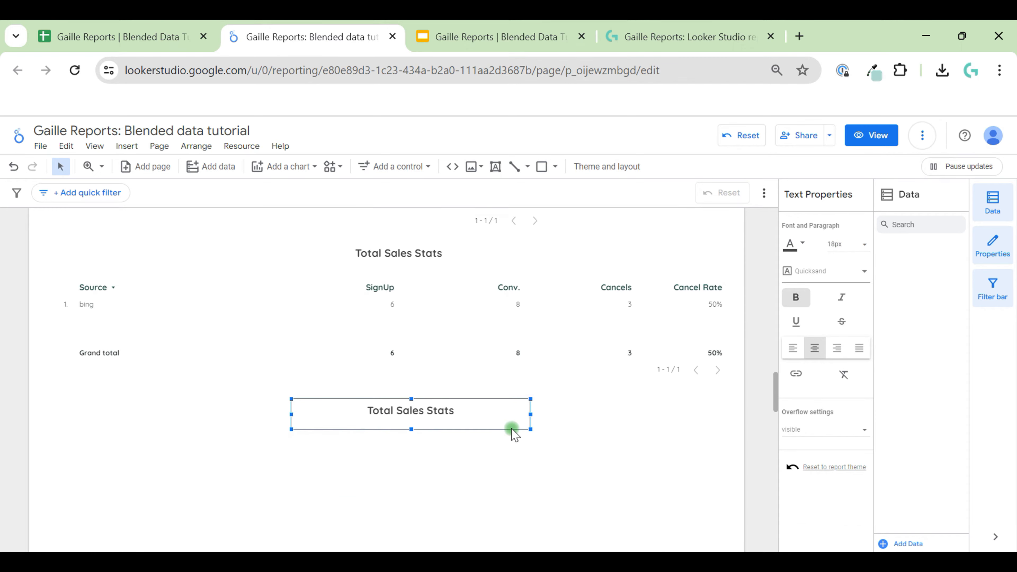
Change the copied heading's text to "Google Analytics 4 Filters"
double_click(468, 406)
type("Googl")
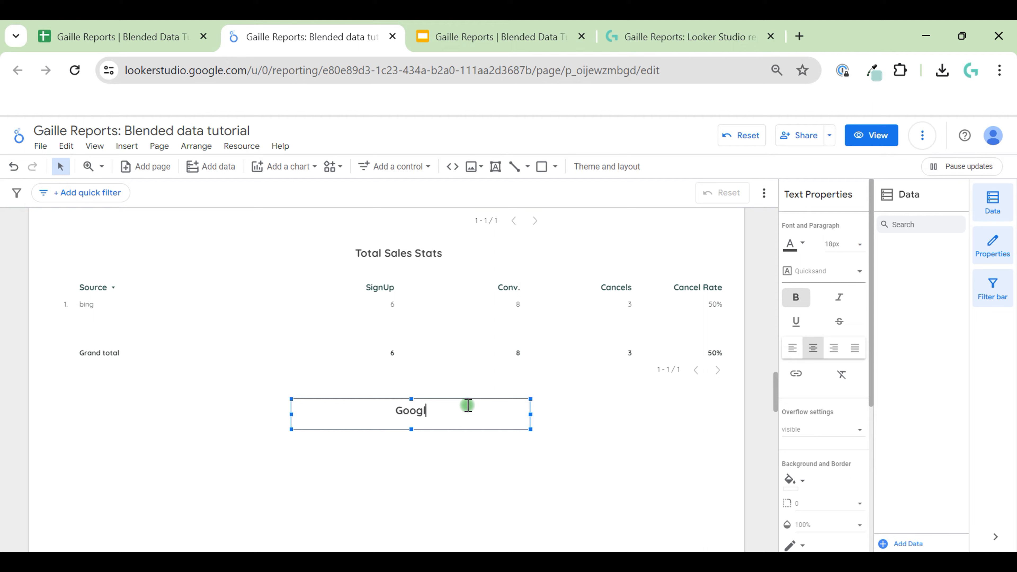
type("e Analytics 4")
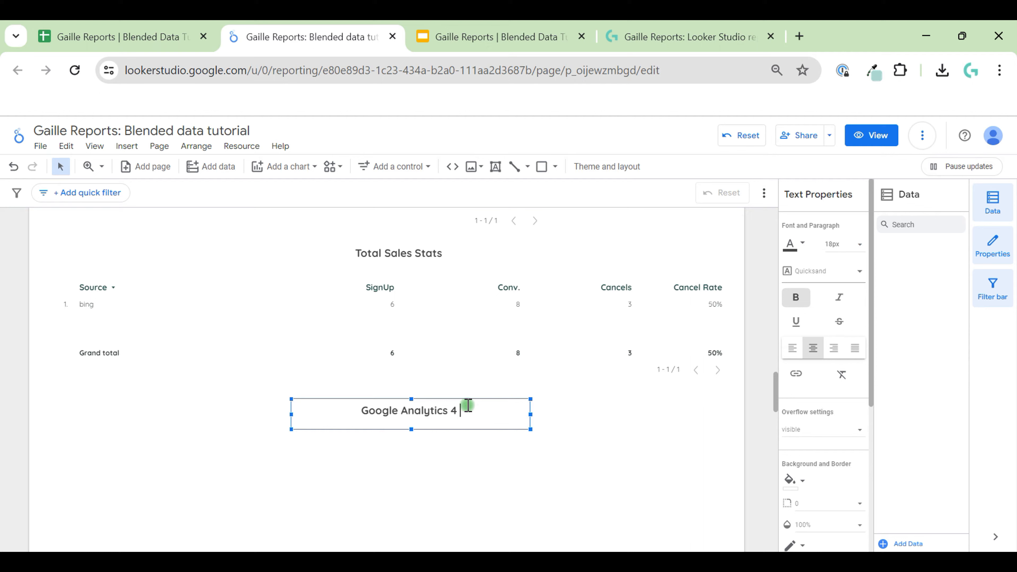
type(" Filters")
key("BackSpace")
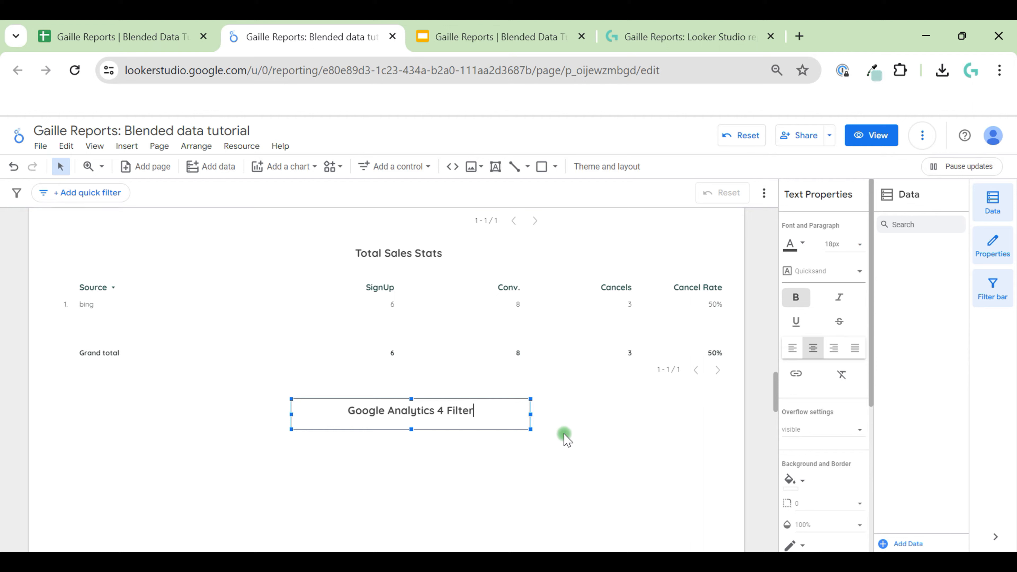
type("s")
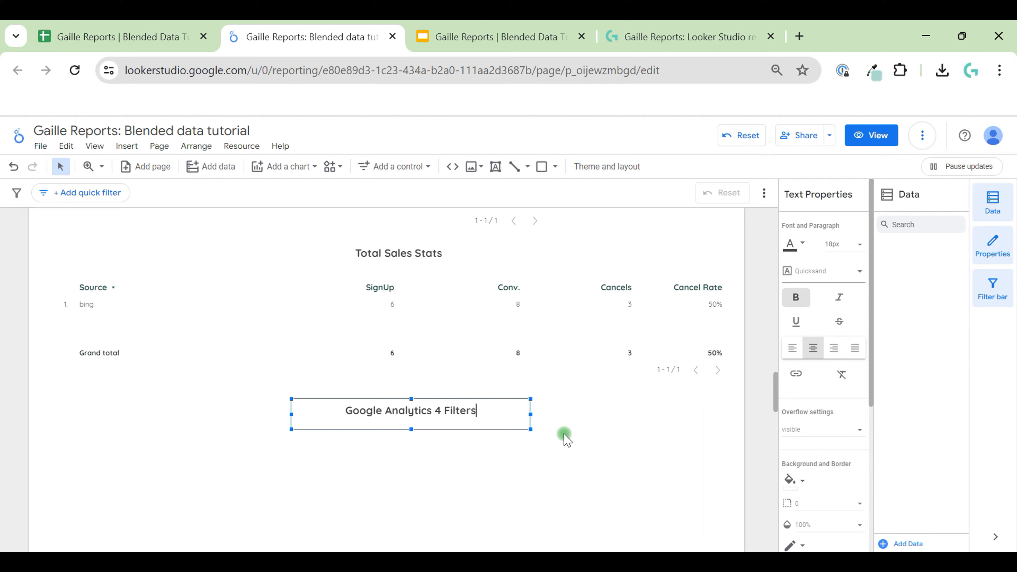
left_click(565, 434)
Duplicate the Total Sales Stats table and reload the report page
left_click(181, 318)
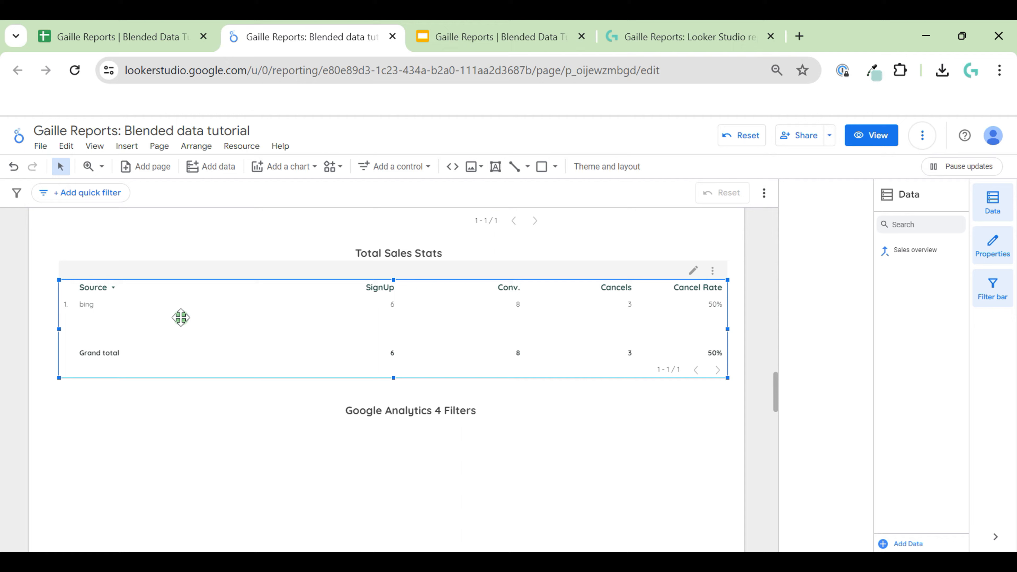
key("ctrl+v")
right_click(181, 318)
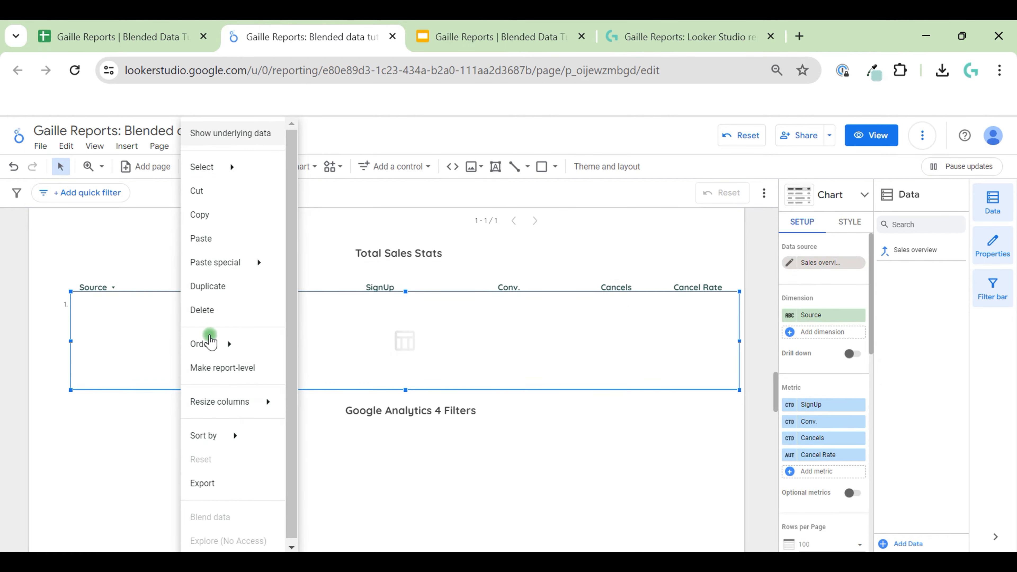
left_click(125, 436)
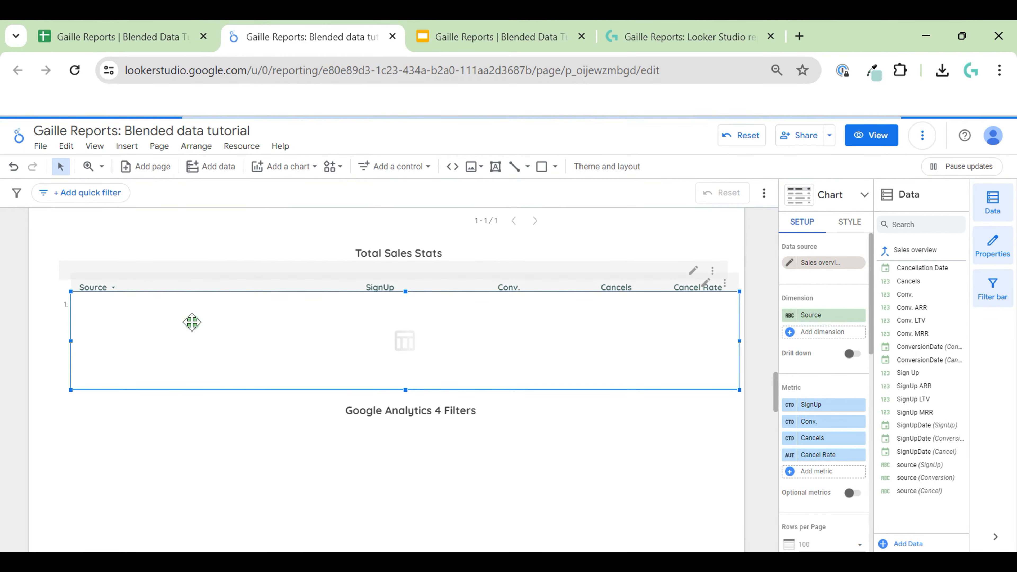
left_click(248, 71)
key("Return")
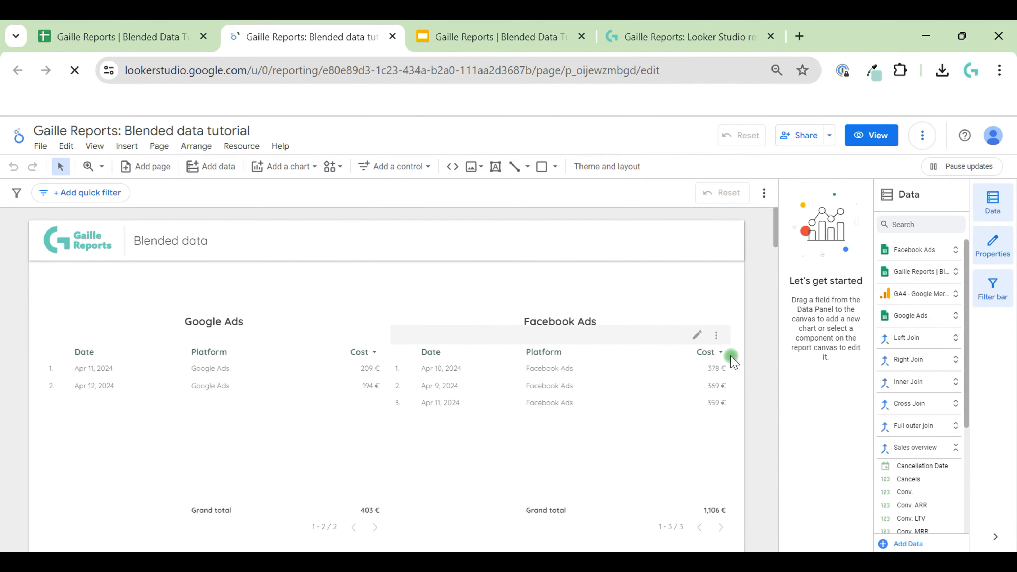
Move the duplicated sales table down so it sits just below the Google Analytics 4 Filters heading
scroll(733, 360, "down", 5)
scroll(733, 360, "down", 15)
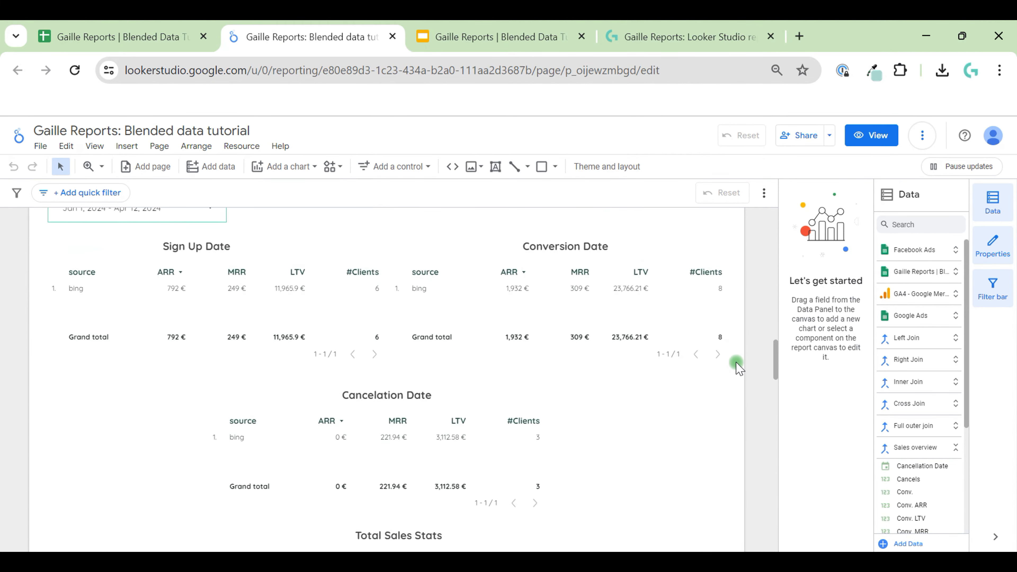
left_click(530, 331)
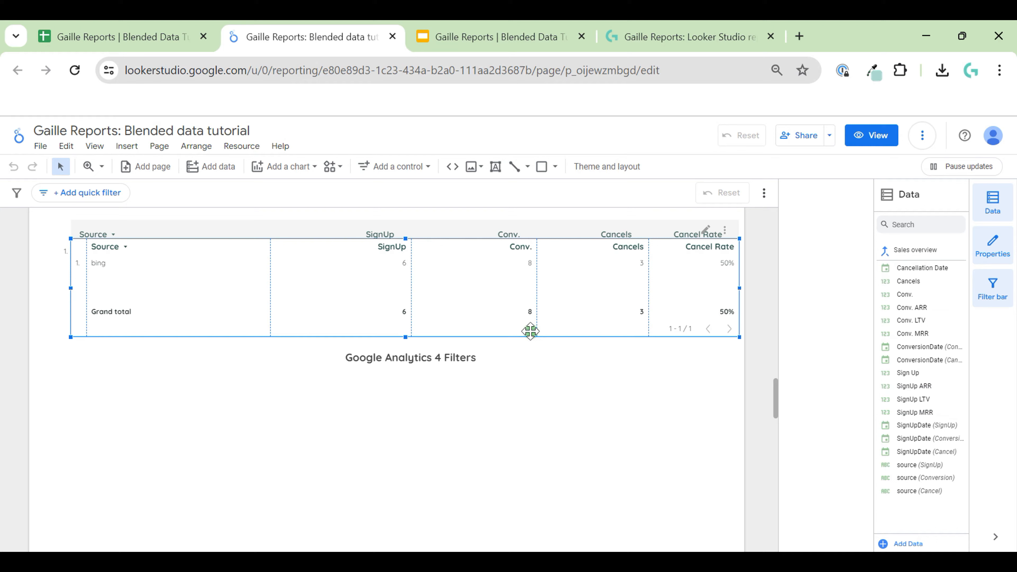
key("Down")
key("Down")
key("Down")
key("Down")
key("Down")
key("Down")
key("Down")
key("Down")
key("Down")
key("Down")
key("Down")
key("Down")
key("Down")
key("Down")
key("Down")
key("Down")
key("Down")
key("Down")
key("Down")
key("Down")
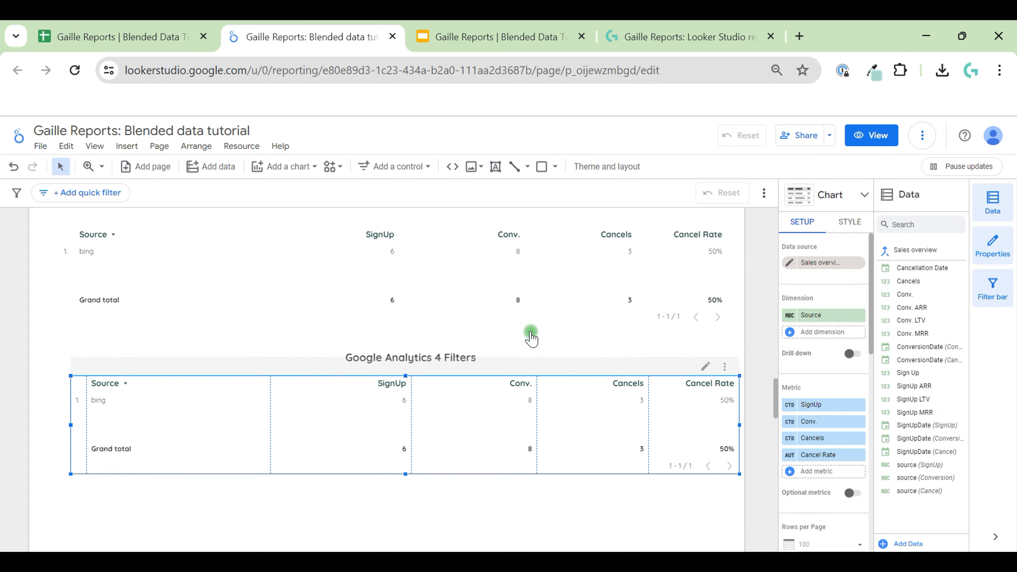
key("Down")
key("Down")
key("Down")
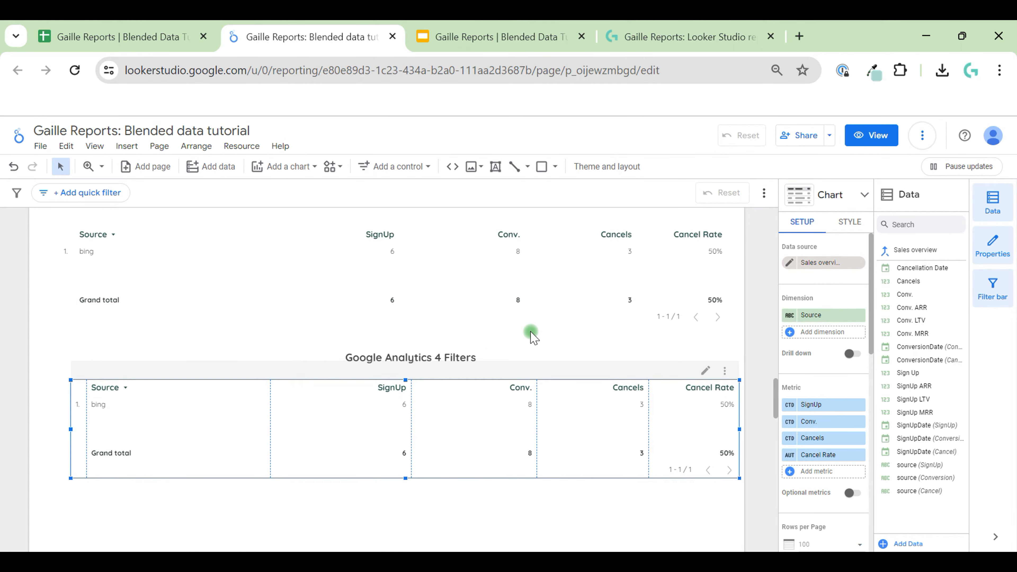
Align the two sales tables and the Google Analytics 4 Filters heading along their left edges
left_click_drag(18, 253, 561, 505)
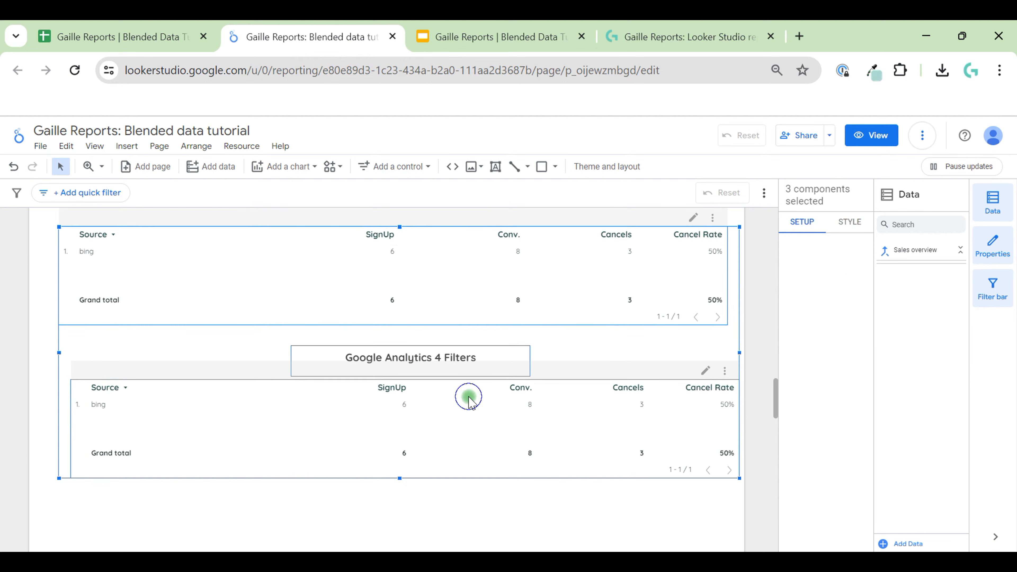
right_click(487, 419)
mouse_move(536, 357)
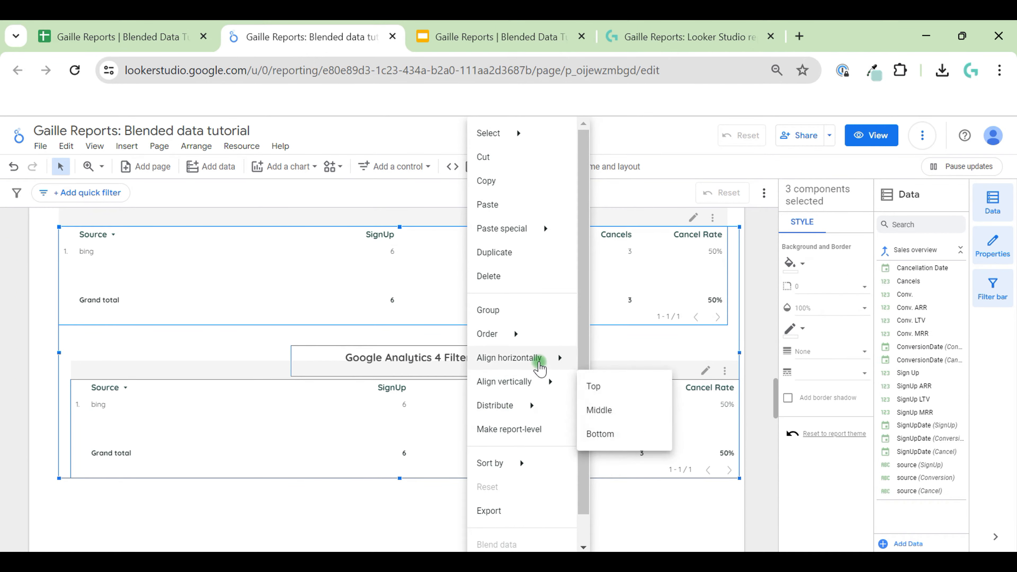
left_click(608, 363)
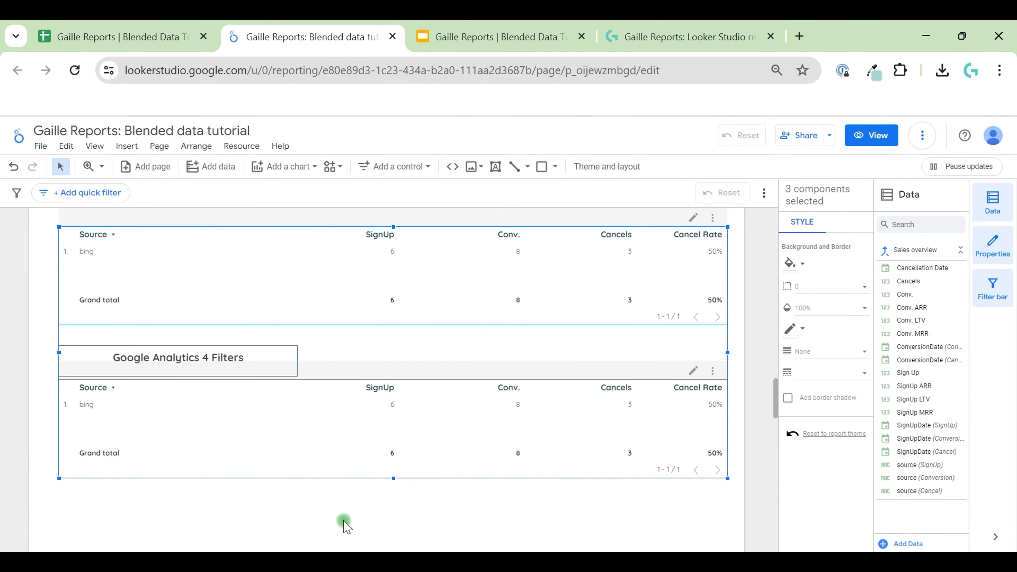
Centre the Google Analytics 4 Filters heading horizontally over the sales table directly below it
left_click(328, 495)
left_click_drag(328, 495, 224, 356)
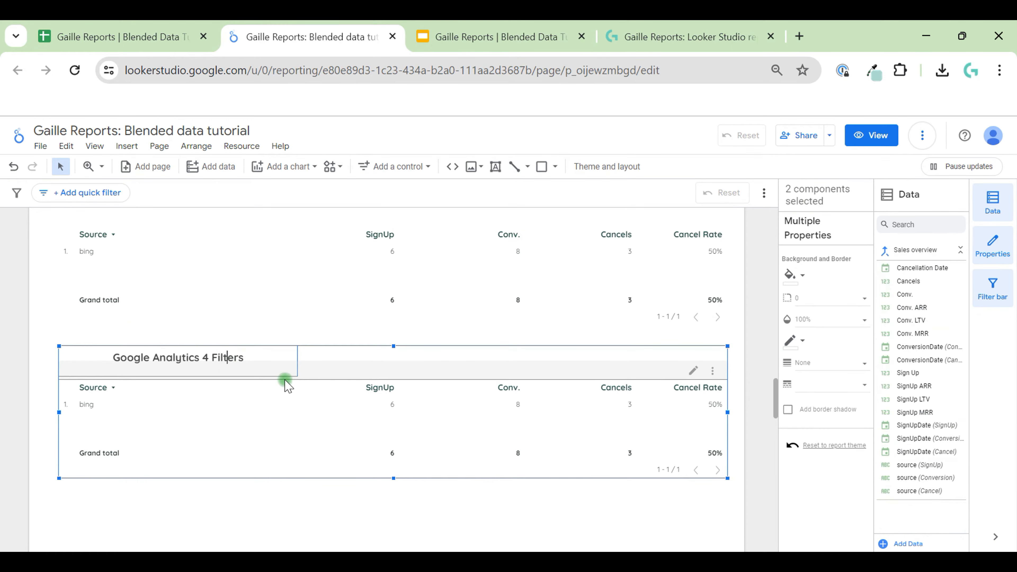
right_click(227, 357)
mouse_move(303, 374)
left_click(375, 387)
left_click(461, 483)
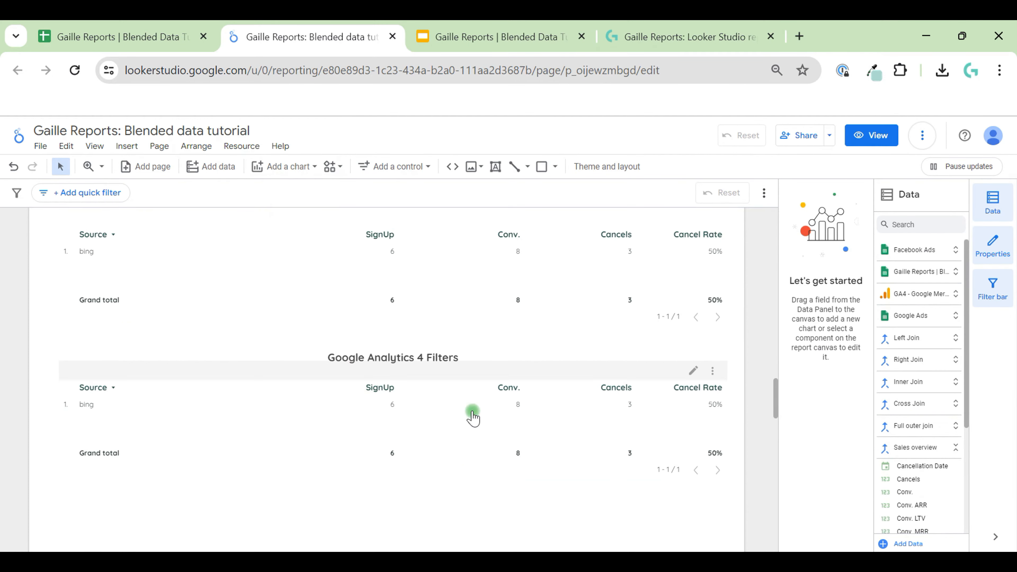
Switch the data source of the table under the Google Analytics 4 Filters heading to GA4 - Google Merch Shop
left_click(472, 414)
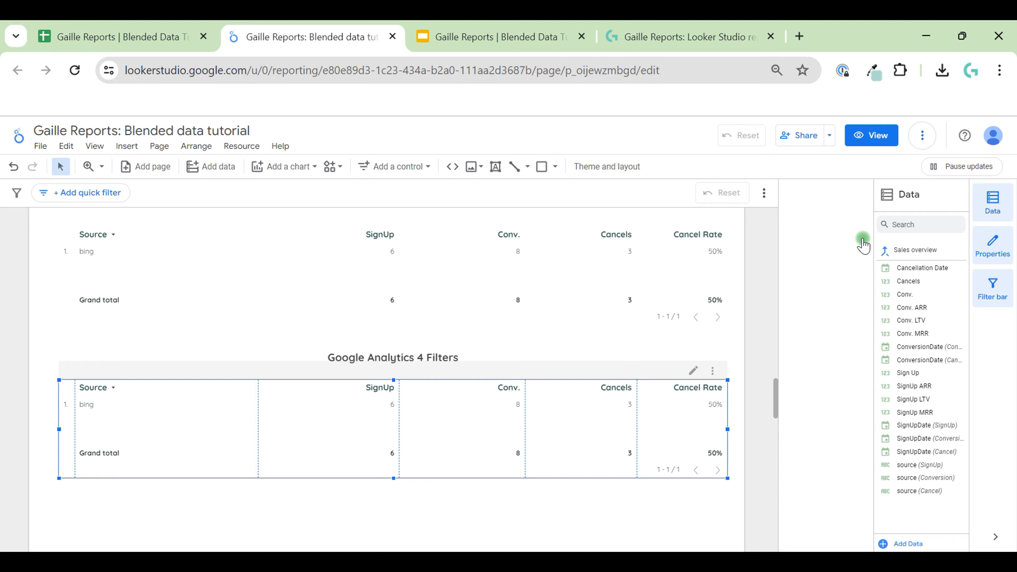
left_click(831, 263)
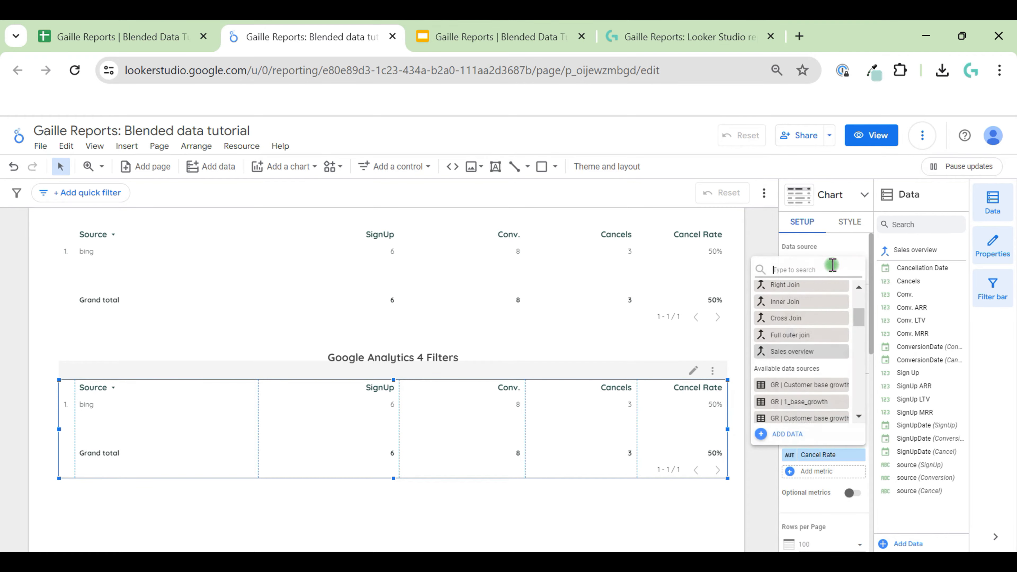
scroll(817, 325, "up", 4)
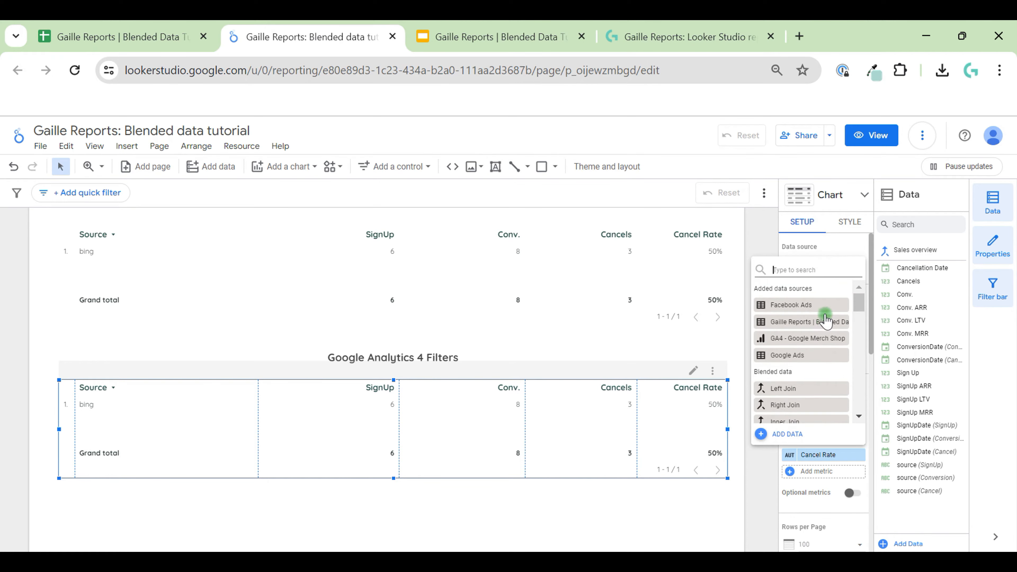
left_click(792, 341)
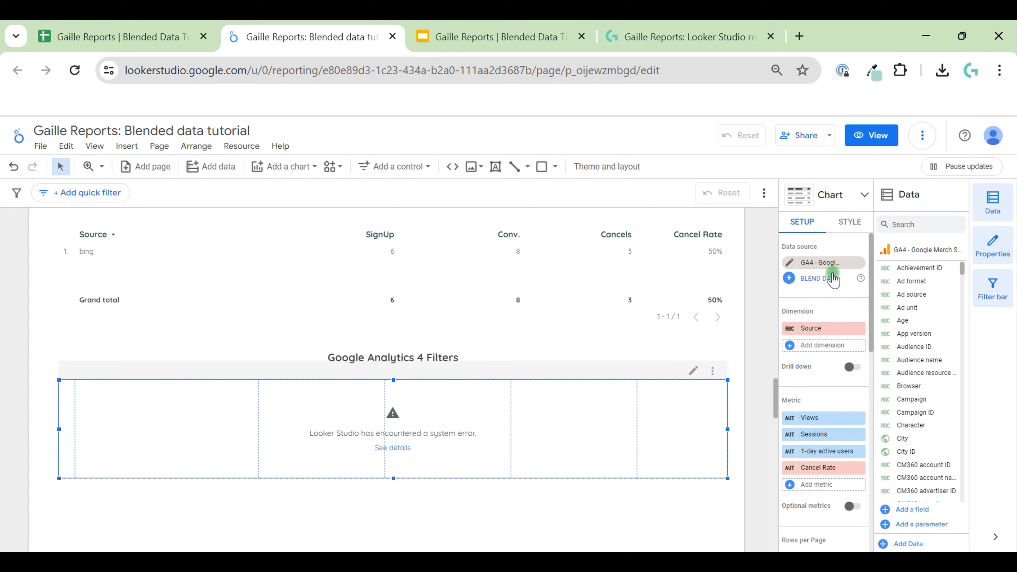
Replace the GA4 table's Source dimension with Default channel group
left_click(833, 329)
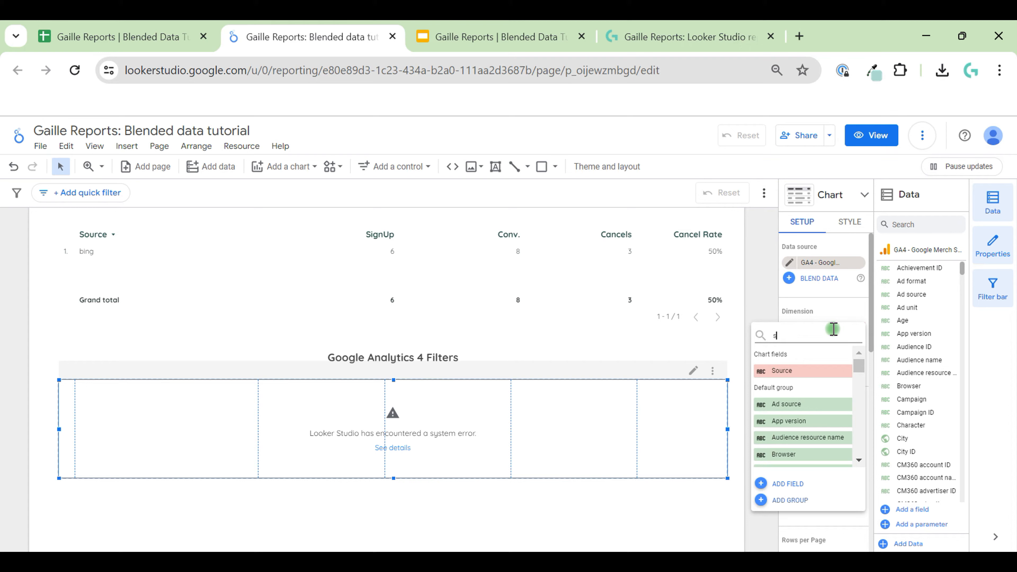
type("de")
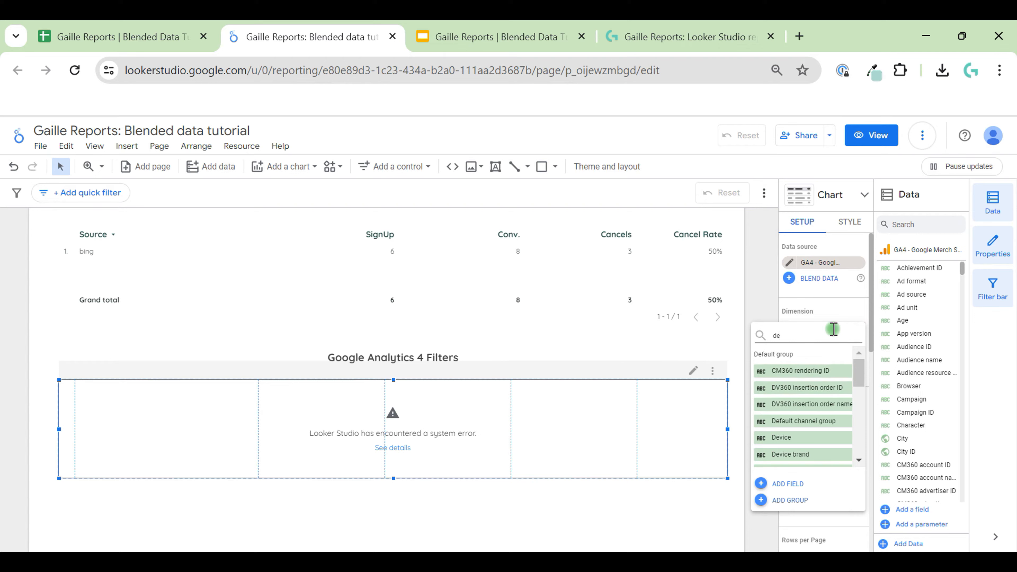
type("f")
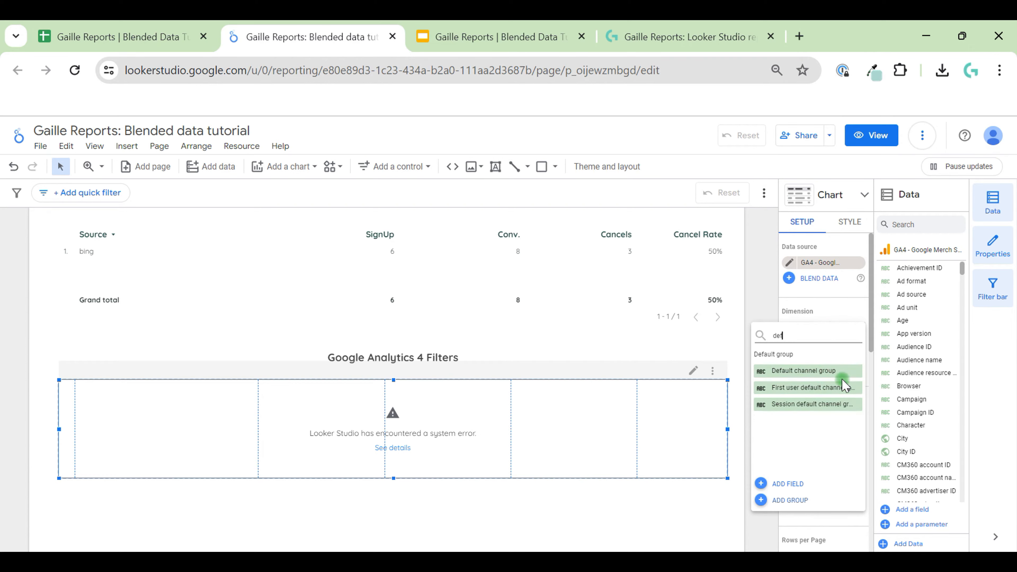
left_click(842, 378)
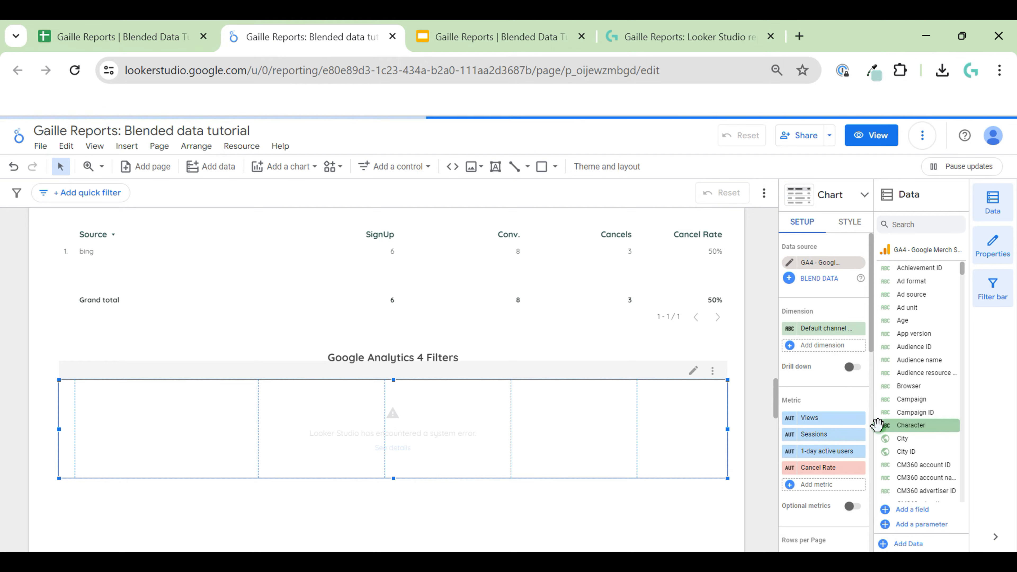
Remove the GA4 table's existing metrics and leave Sessions as its only metric
left_click(860, 434)
left_click(859, 434)
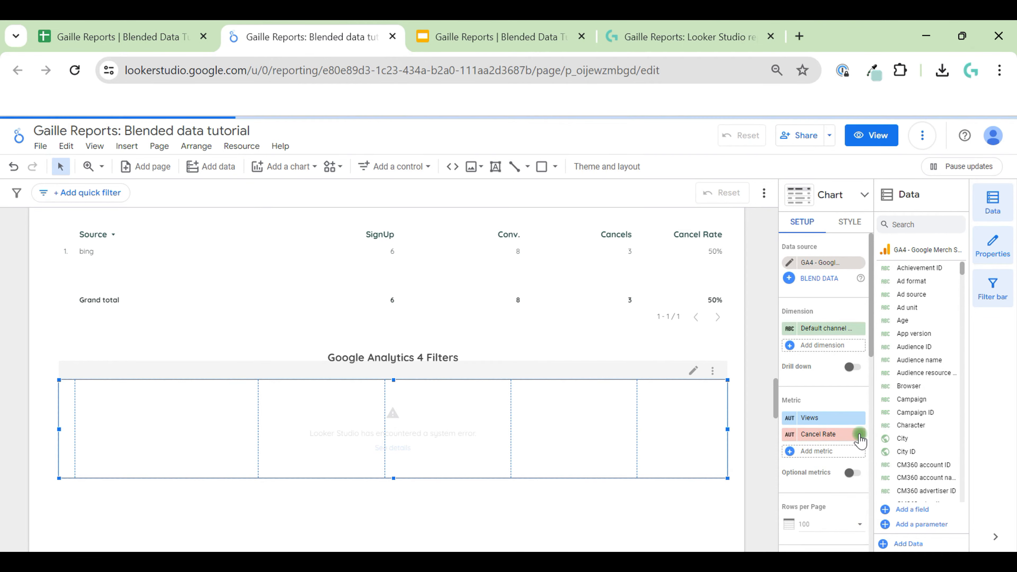
left_click(859, 434)
left_click(811, 417)
type("s")
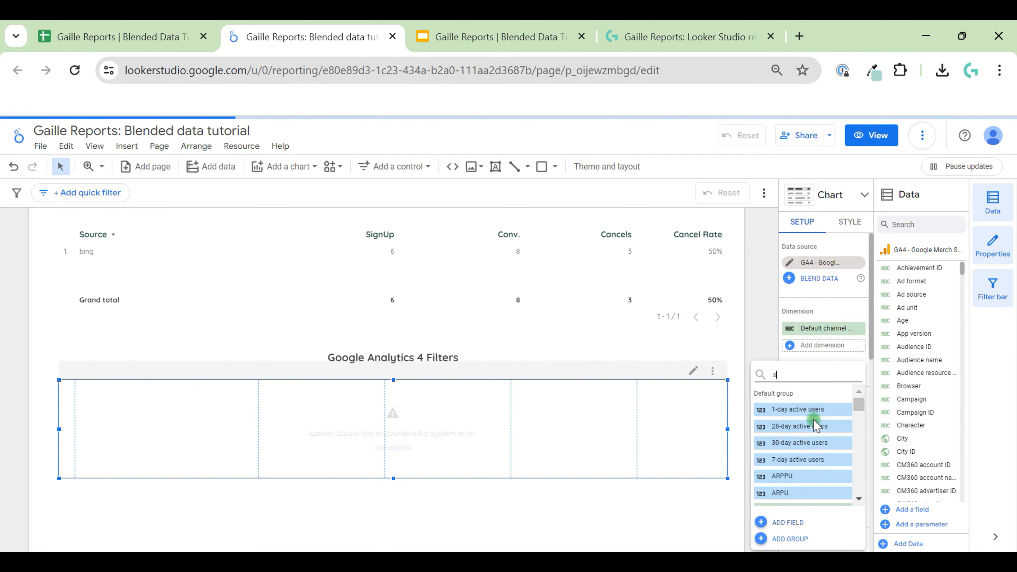
type("ess")
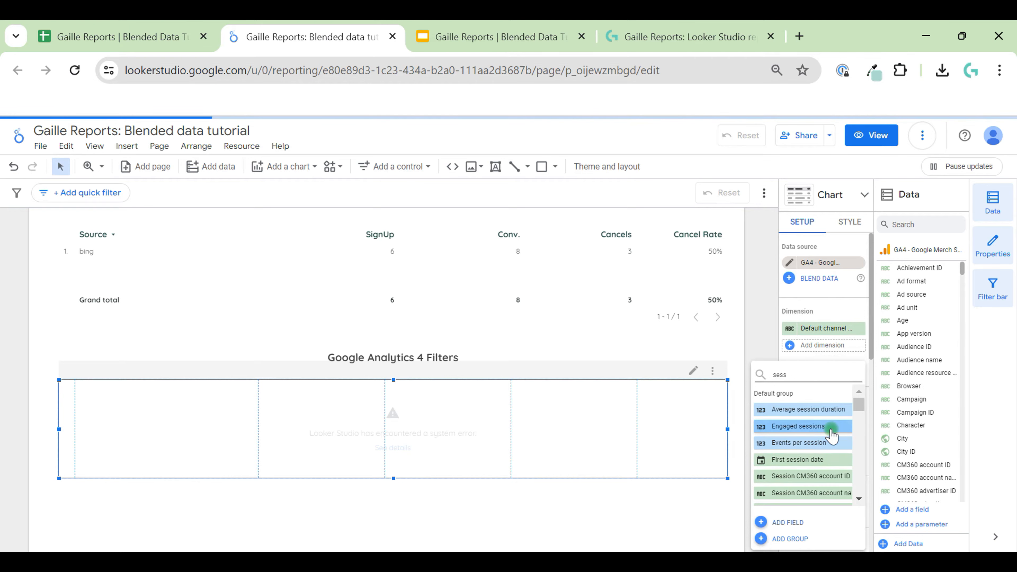
scroll(832, 435, "down", 3)
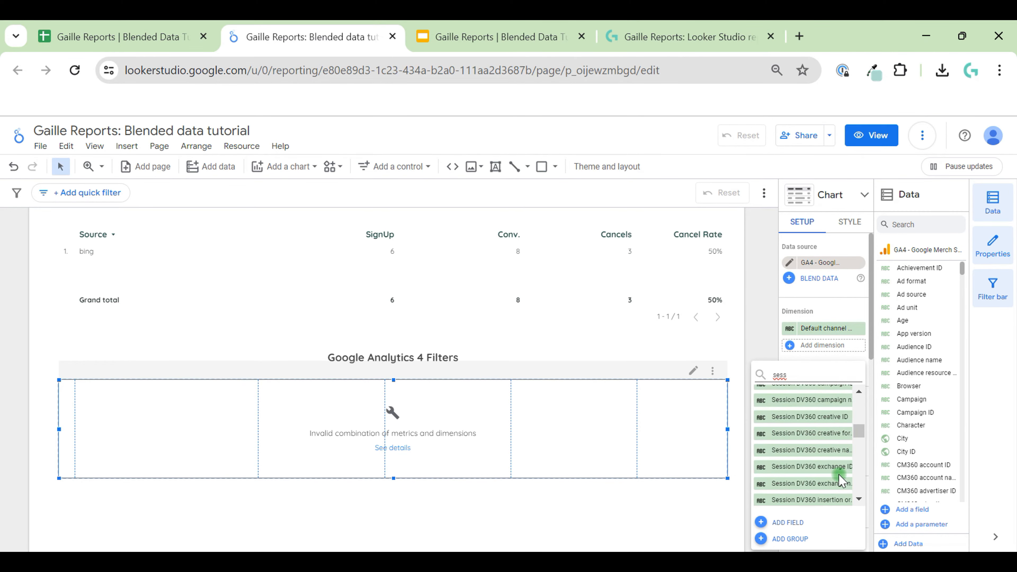
type("ions")
left_click(773, 433)
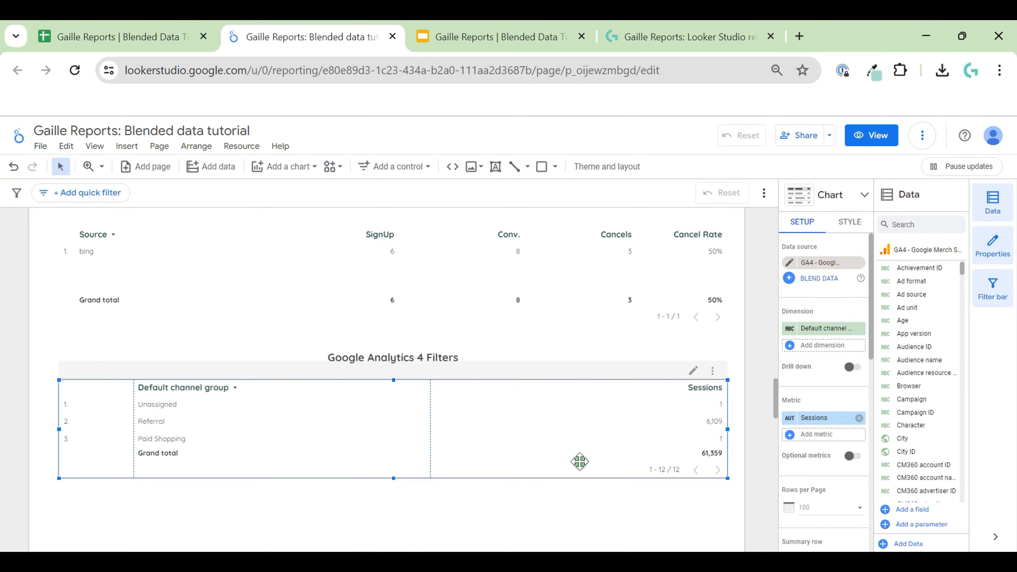
Extend the GA4 table downward so it shows at least seven channel rows above the grand total
left_click_drag(393, 478, 398, 536)
scroll(445, 472, "down", 3)
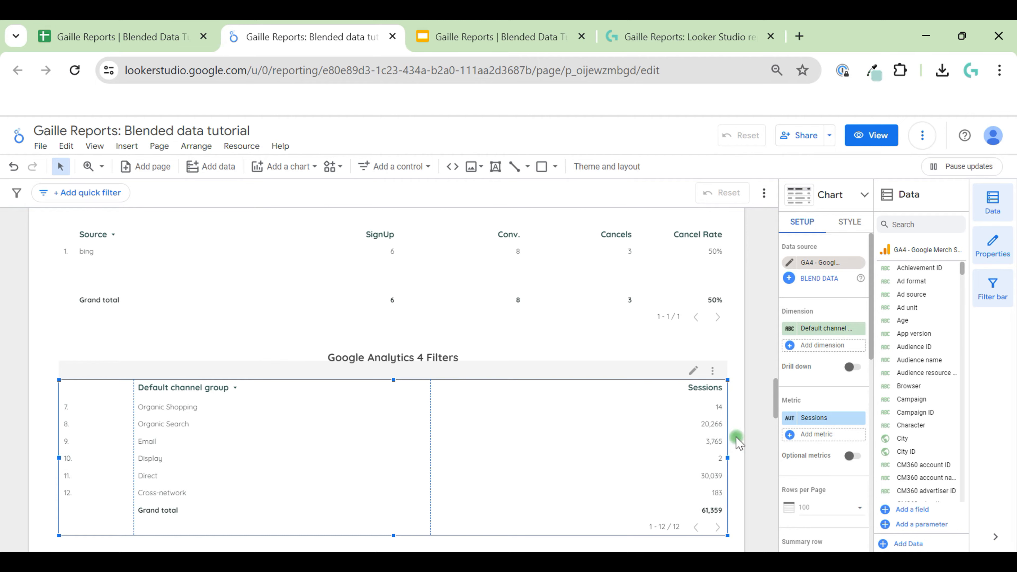
scroll(721, 432, "down", 3)
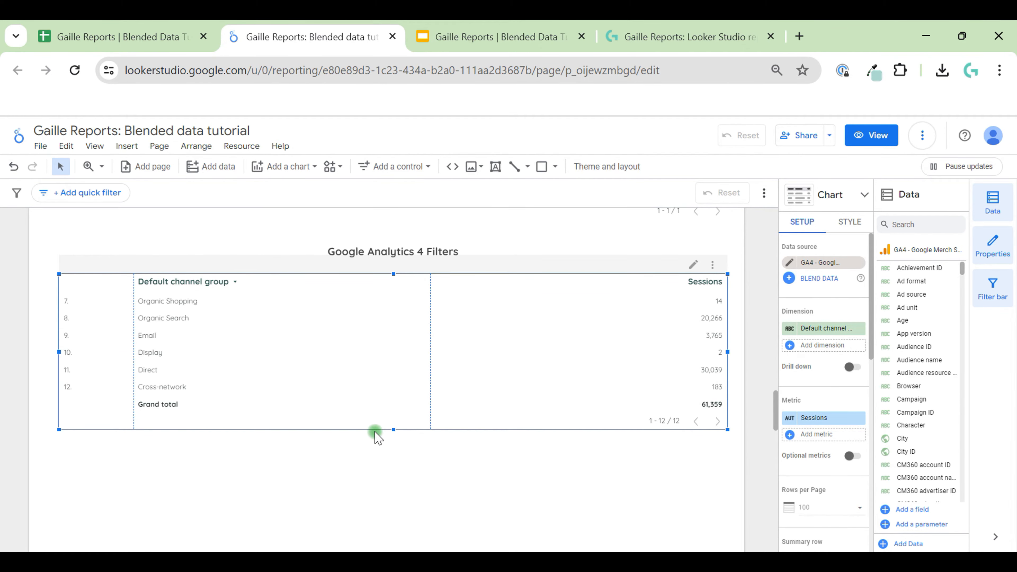
left_click_drag(395, 427, 412, 450)
Sort the GA4 table by Sessions in descending order
scroll(840, 441, "down", 5)
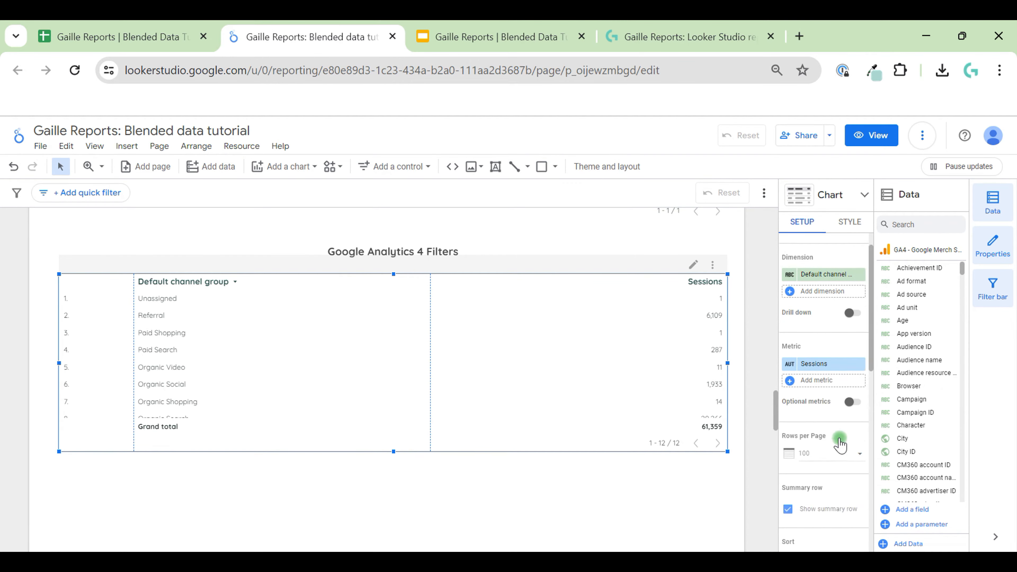
left_click(805, 352)
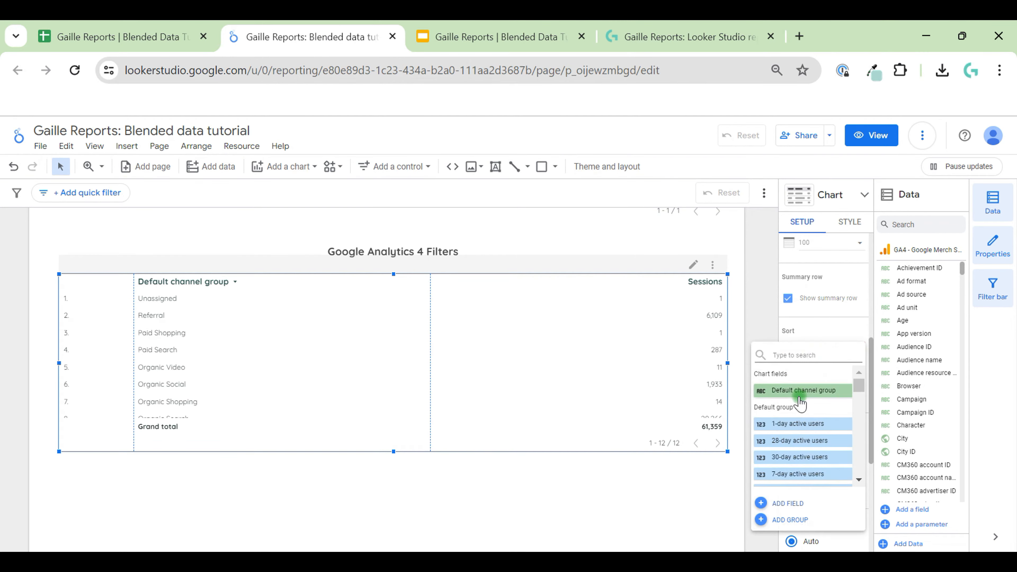
type("sessions")
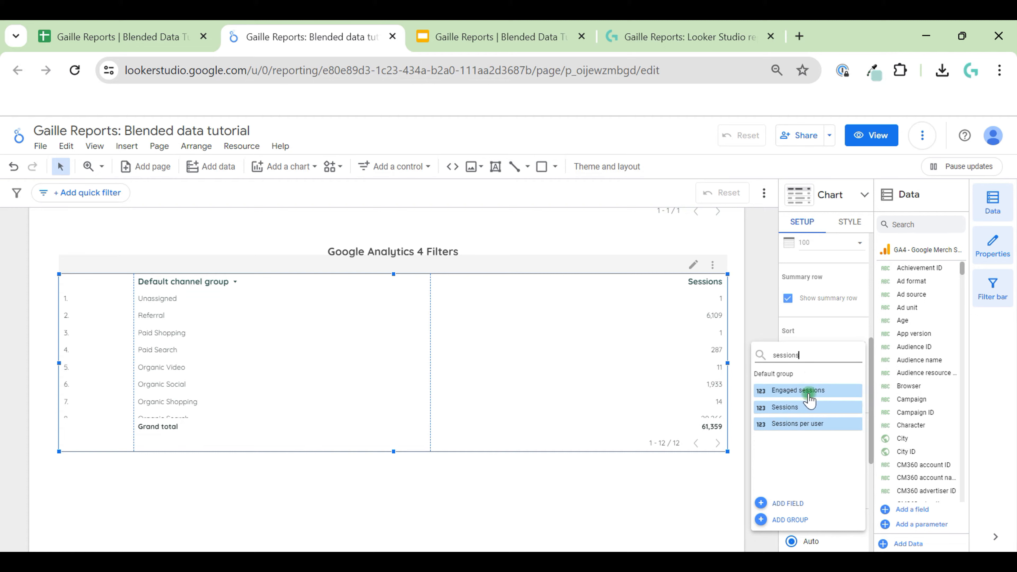
left_click(804, 406)
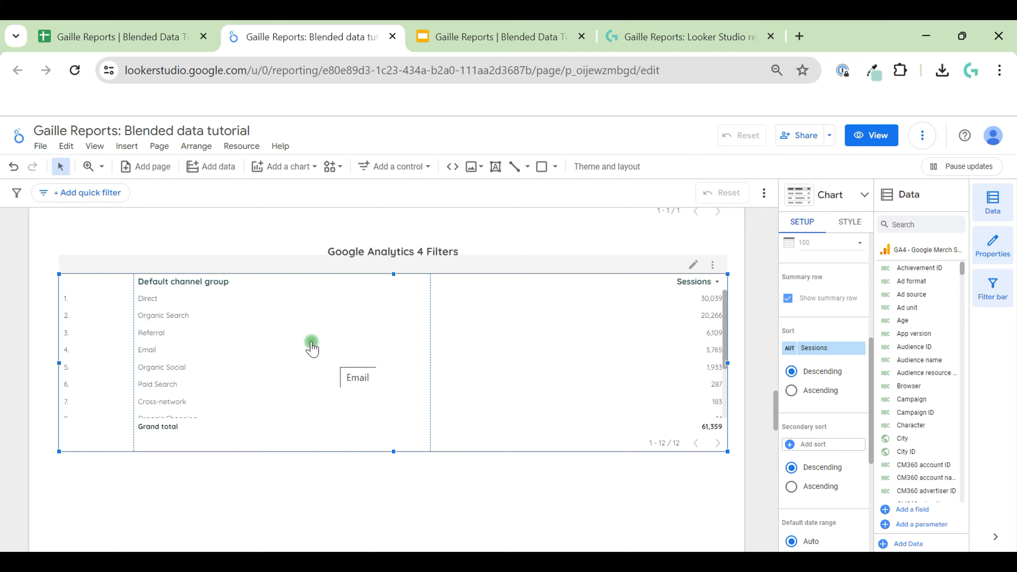
Add Conversions as a second metric to the GA4 table
scroll(821, 317, "up", 5)
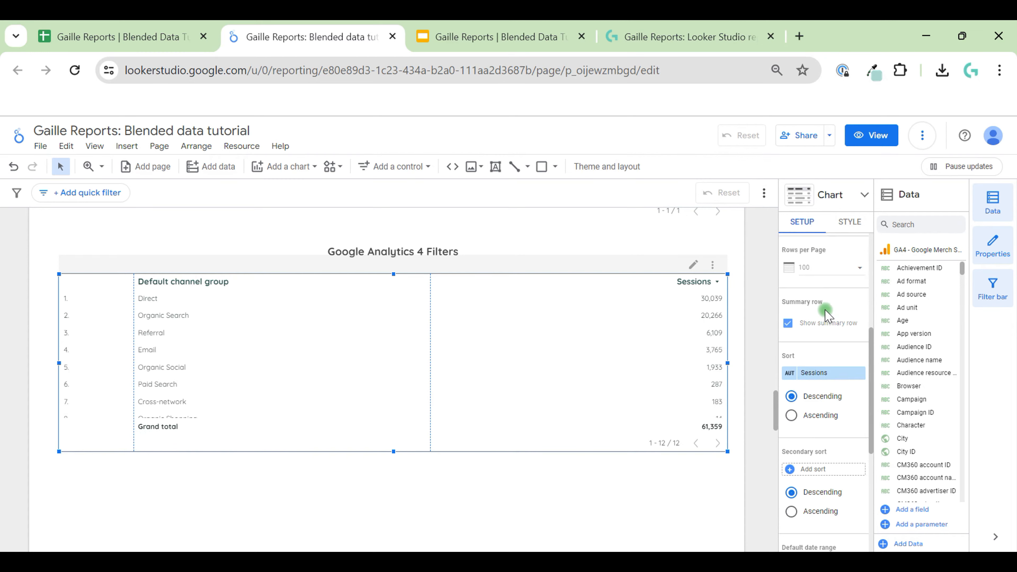
left_click(817, 435)
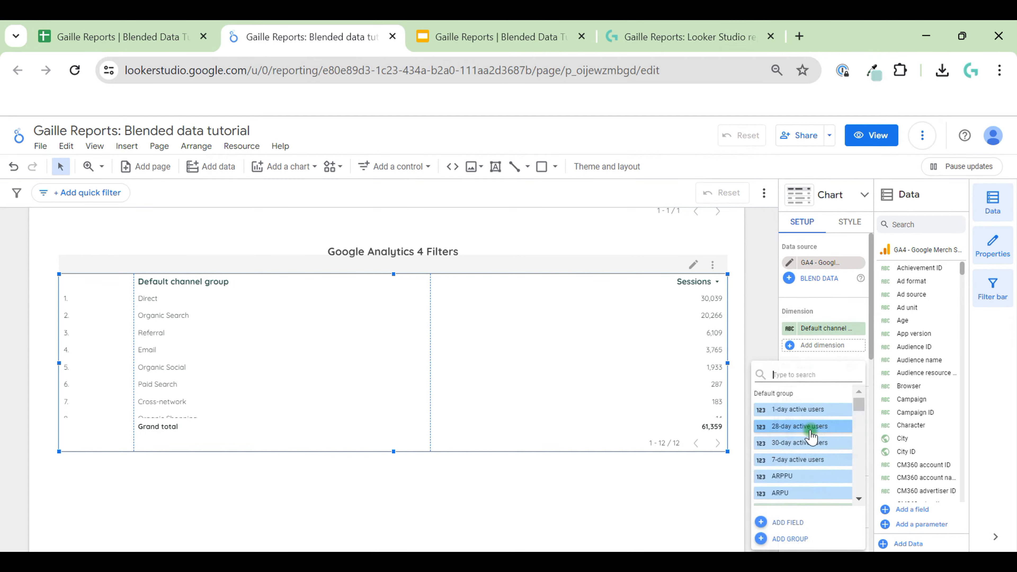
type("even")
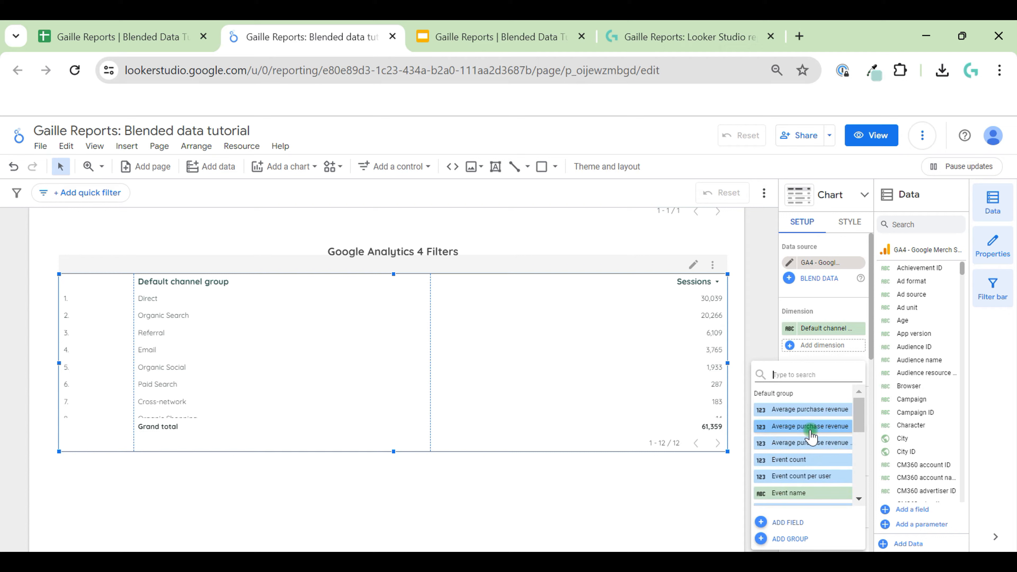
type("co")
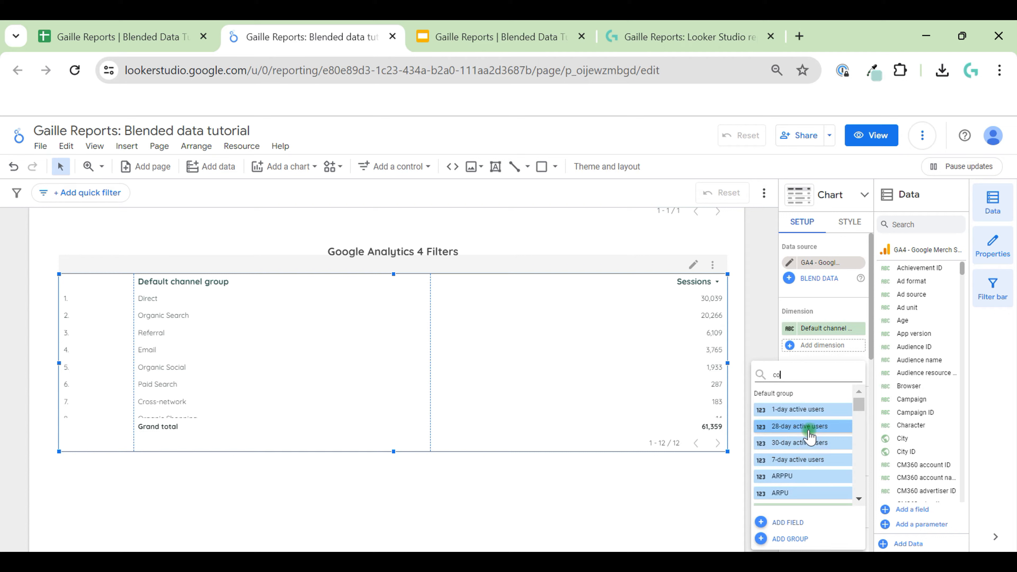
type("nv")
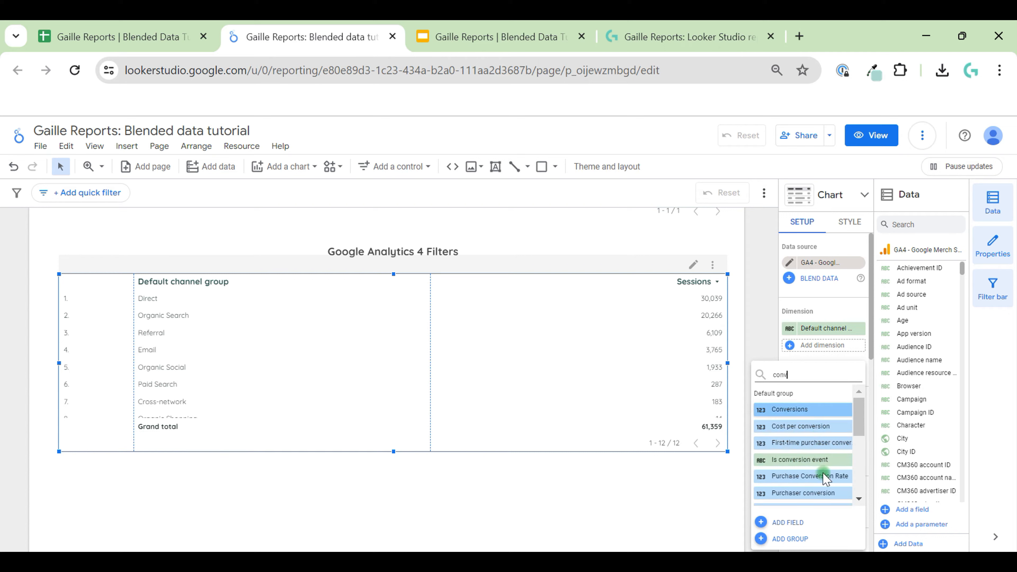
left_click(792, 409)
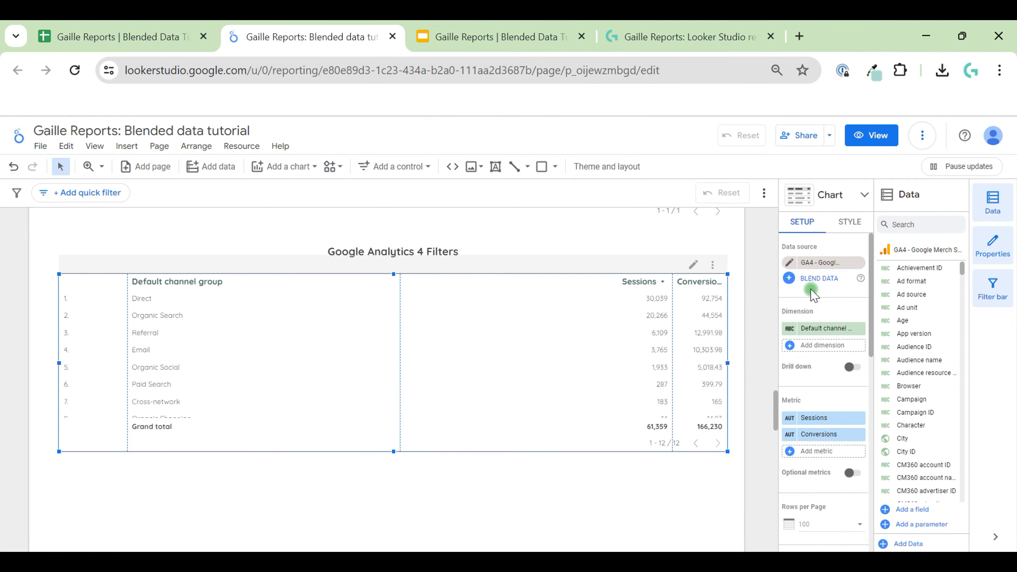
Resize the GA4 table's columns to fit their data
right_click(447, 359)
mouse_move(526, 401)
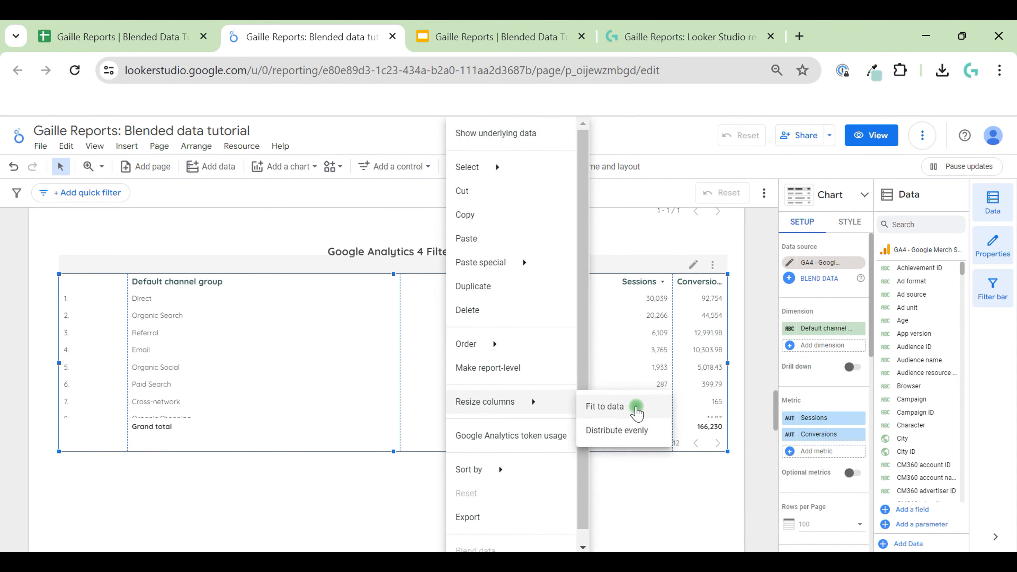
left_click(636, 410)
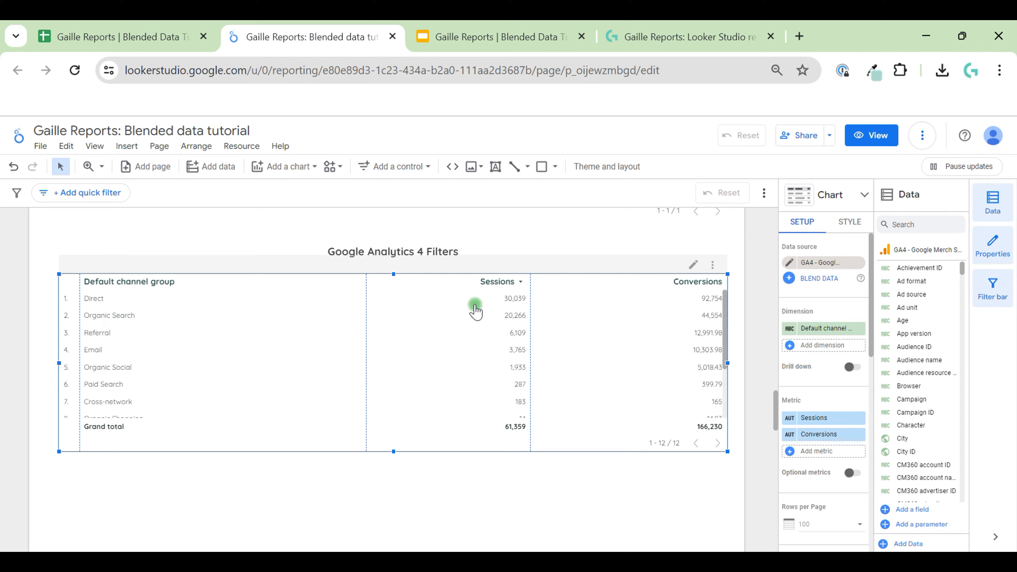
Start a new filter for the GA4 table and name it GA4 Organic, keeping it as an include filter
scroll(829, 461, "down", 8)
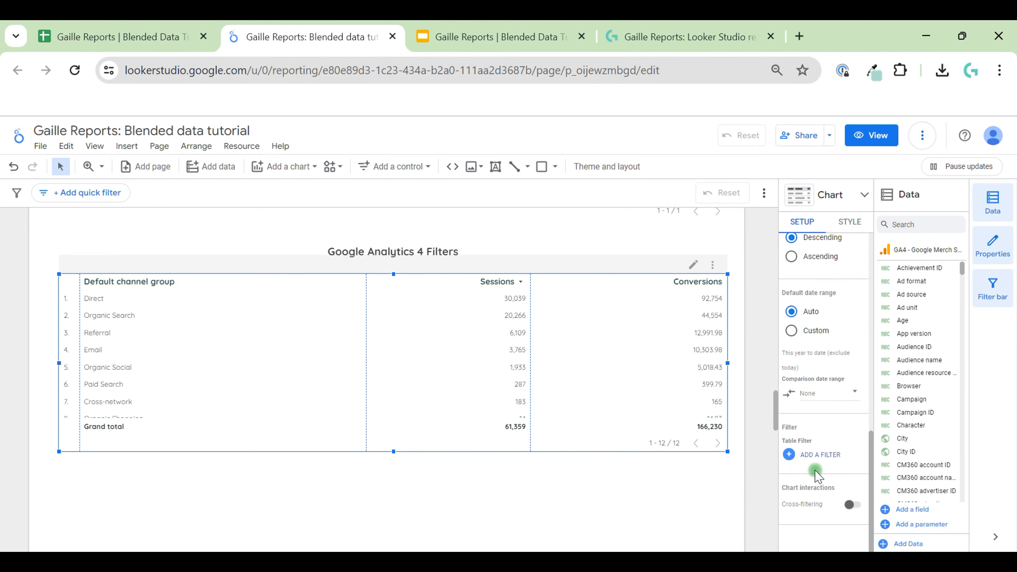
left_click(823, 456)
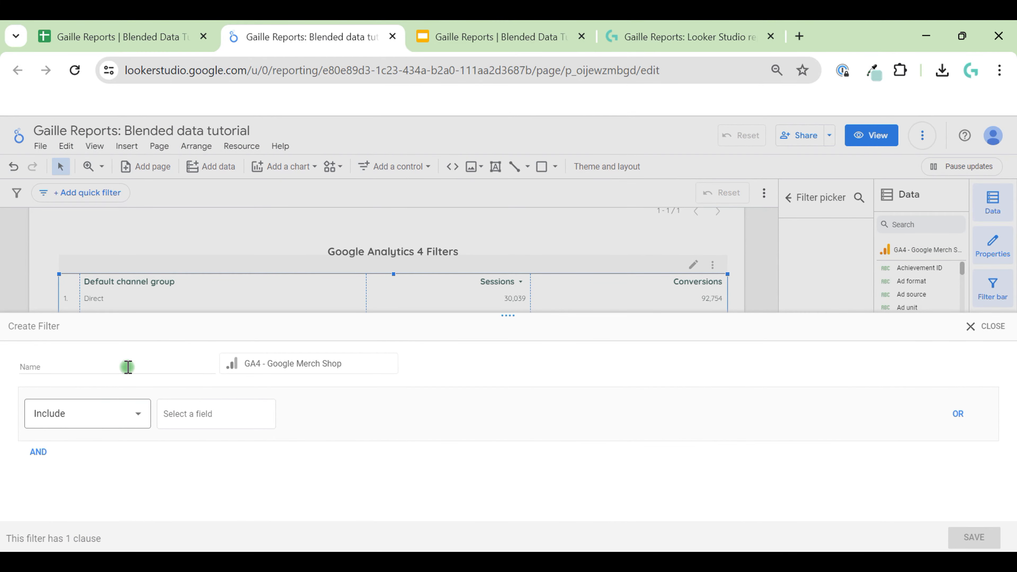
left_click(128, 367)
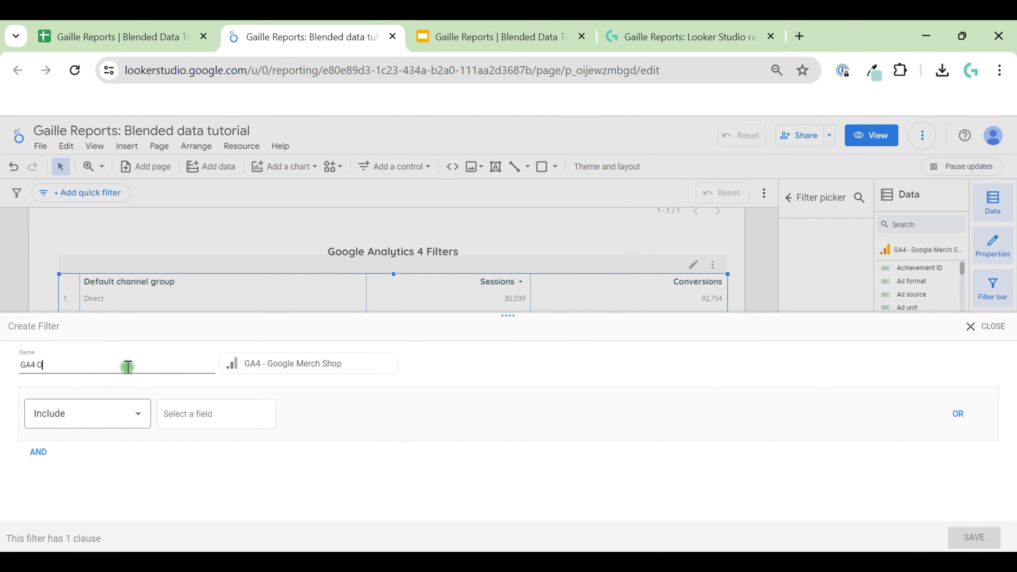
left_click(41, 419)
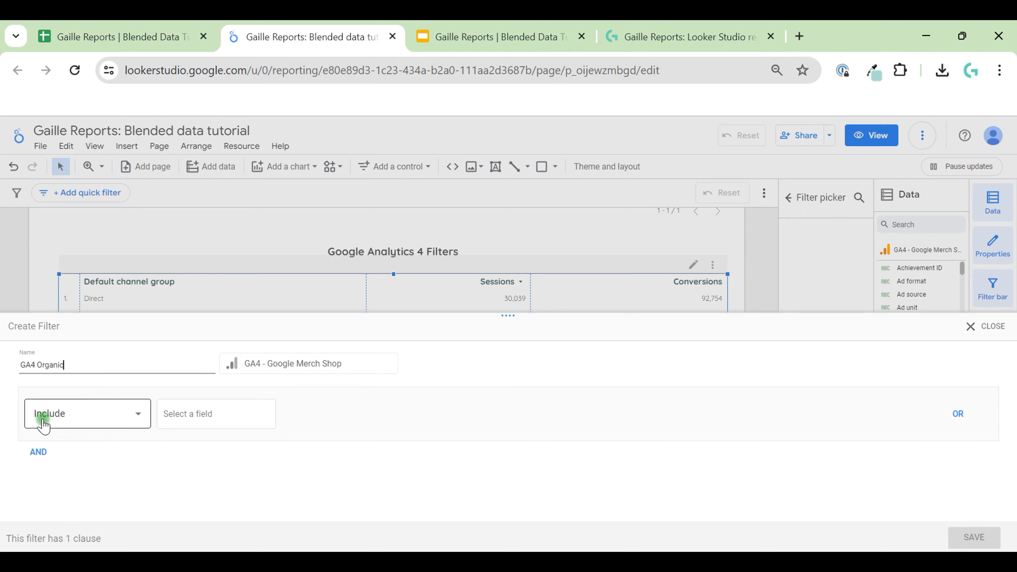
left_click(401, 335)
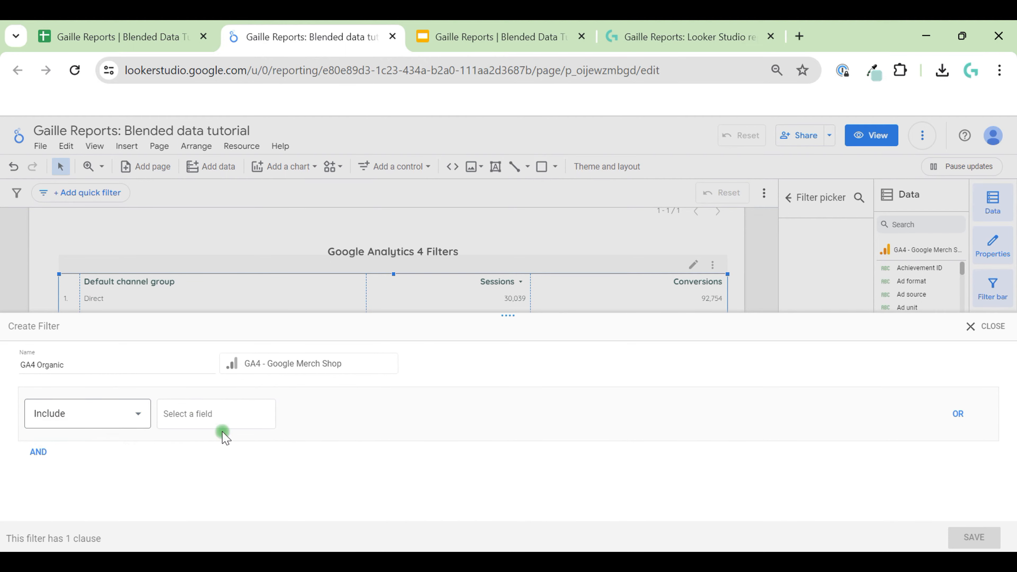
Define the filter to include rows where Session default channel group contains Organic, and save it
left_click(226, 419)
type("de")
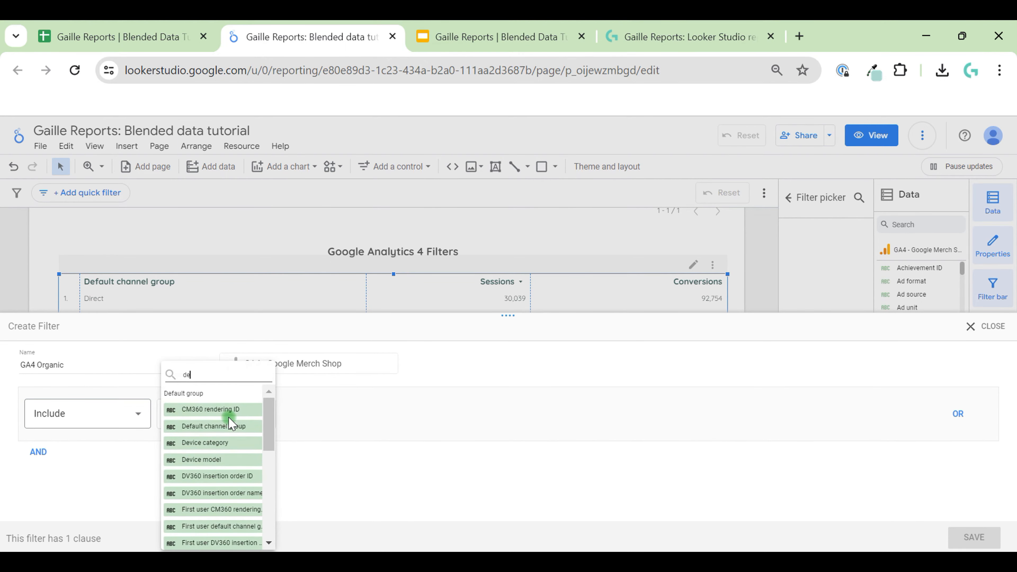
type("f")
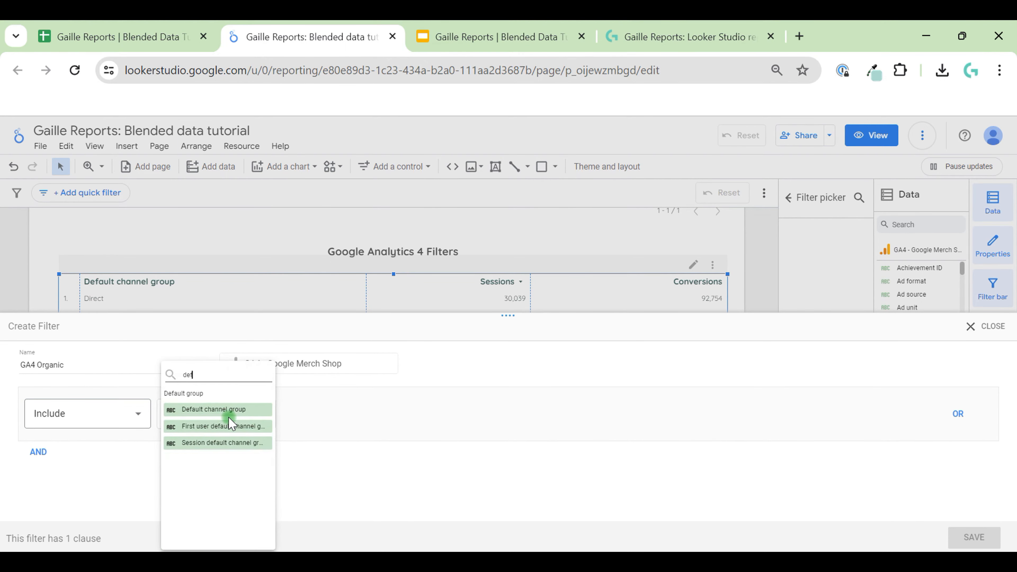
left_click(244, 445)
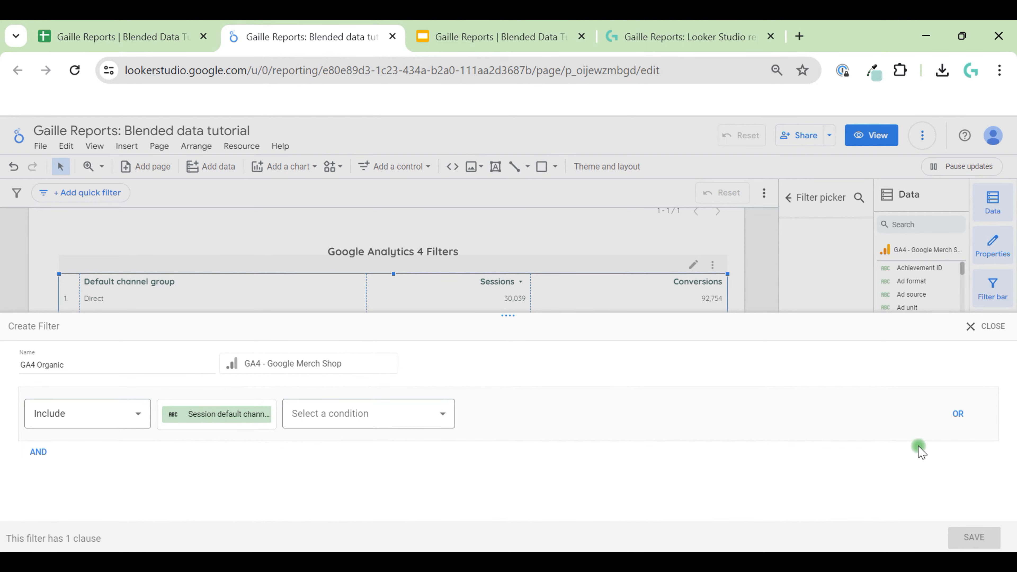
left_click(354, 412)
left_click(336, 285)
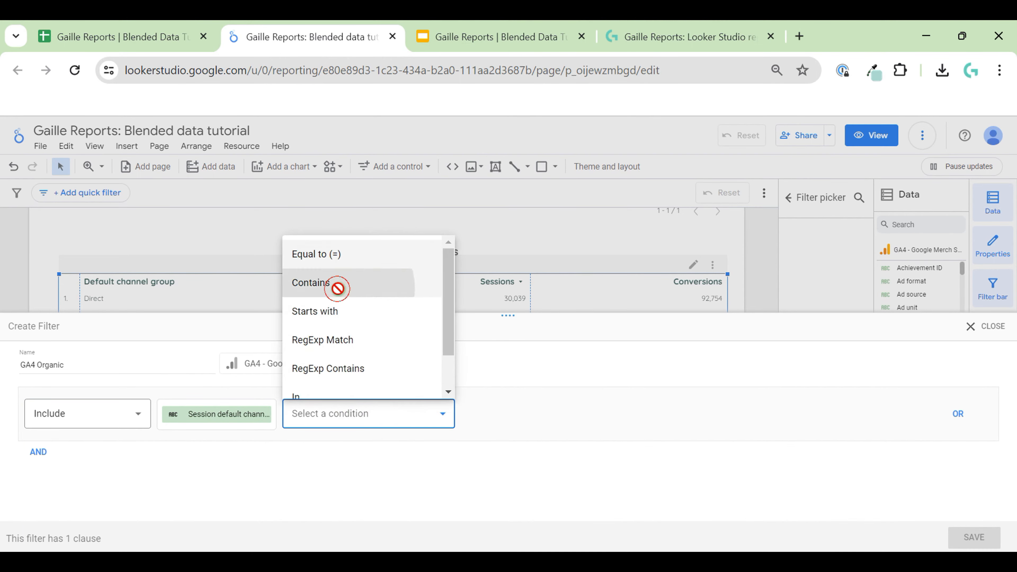
left_click(545, 411)
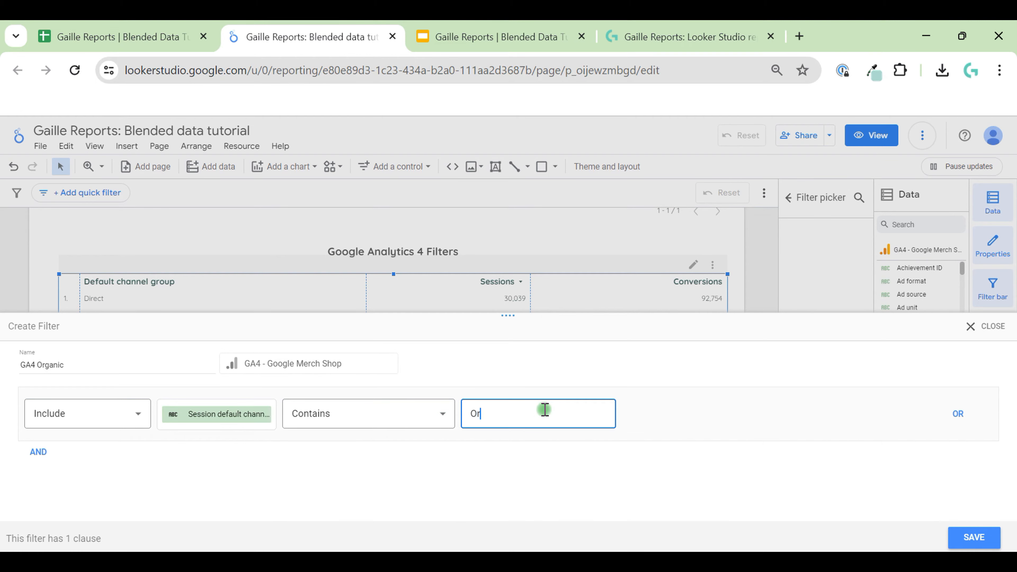
type("Organic")
left_click(974, 537)
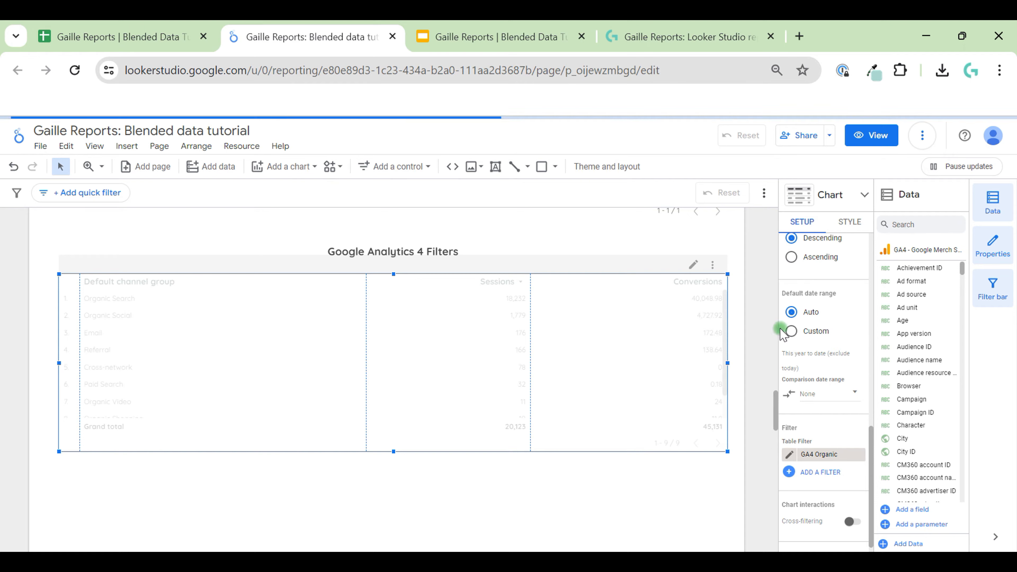
Replace the GA4 table's Default channel group dimension with Session default channel group
scroll(830, 288, "up", 10)
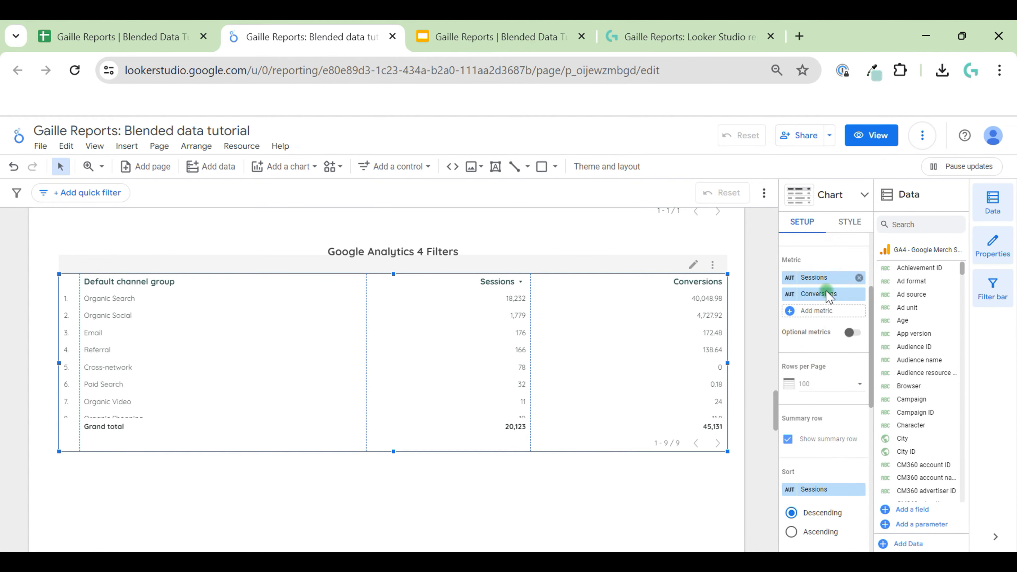
left_click(830, 329)
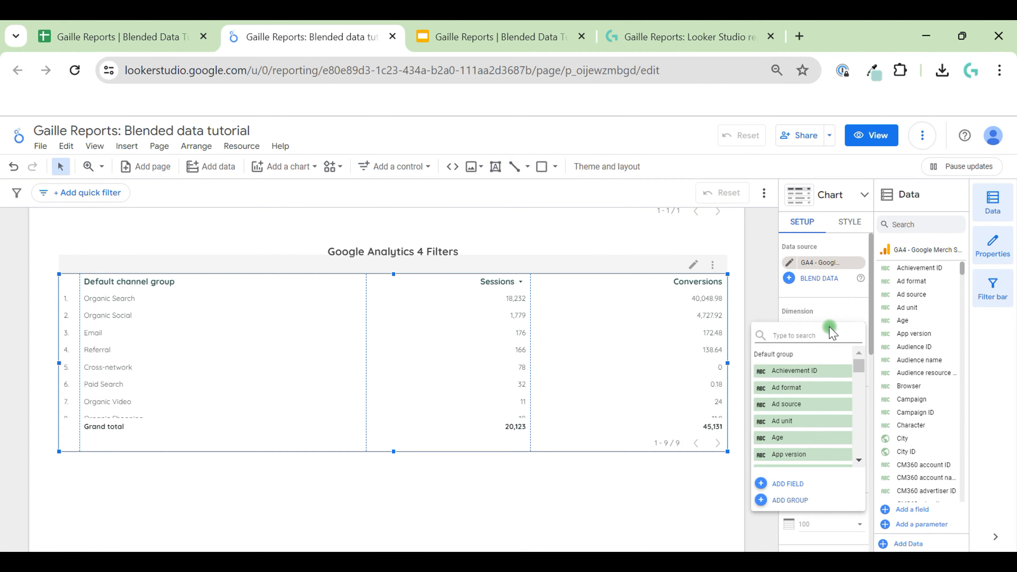
type("def")
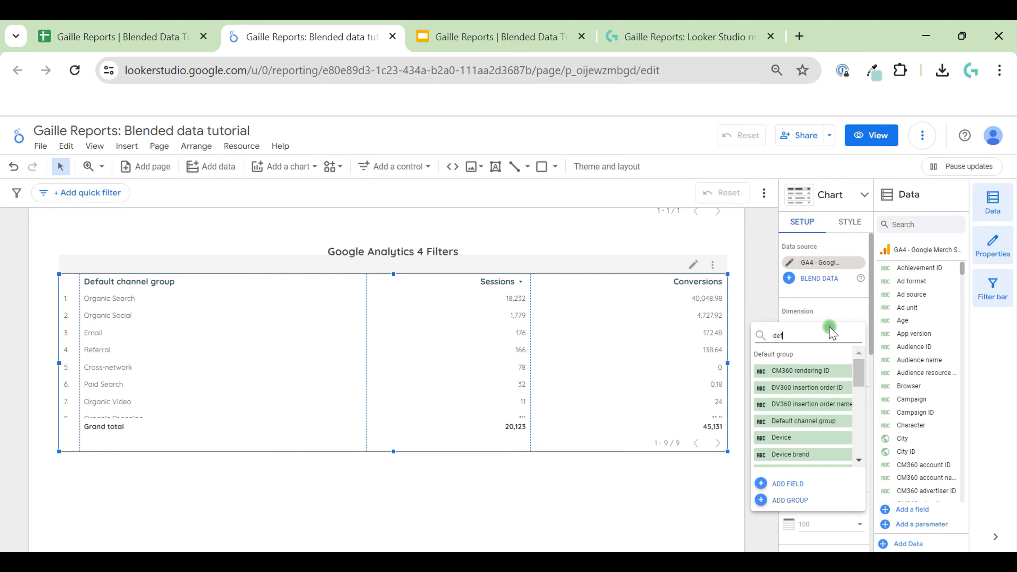
left_click(823, 407)
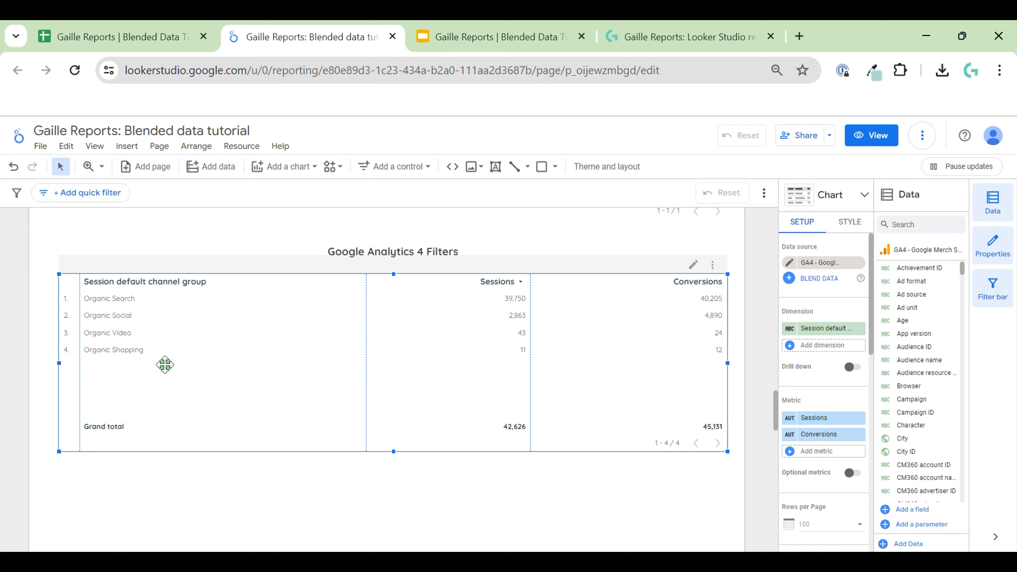
left_click(476, 358)
Add Sessions again as a third metric of the GA4 table
left_click(817, 452)
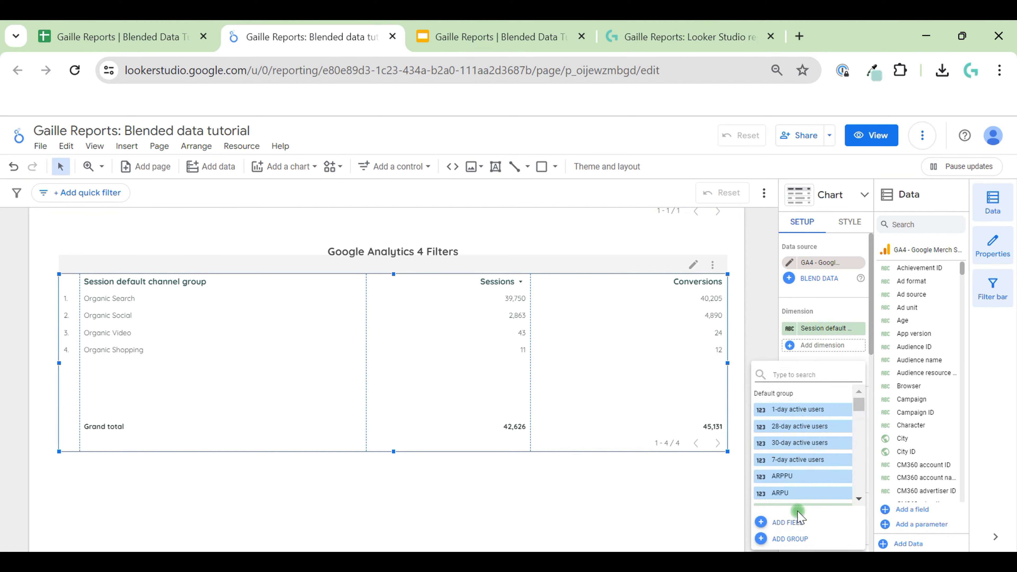
type("sessions")
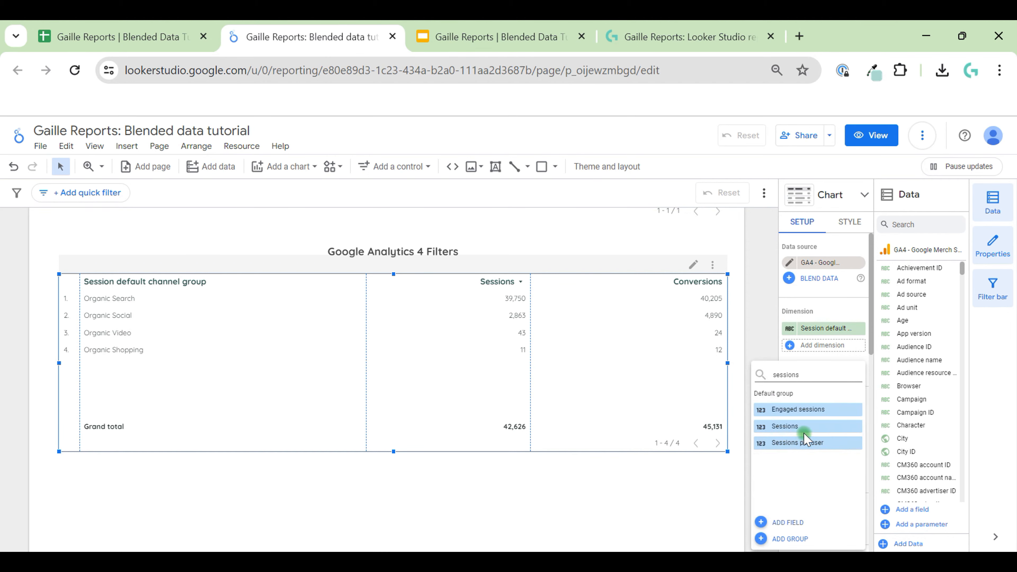
left_click(804, 431)
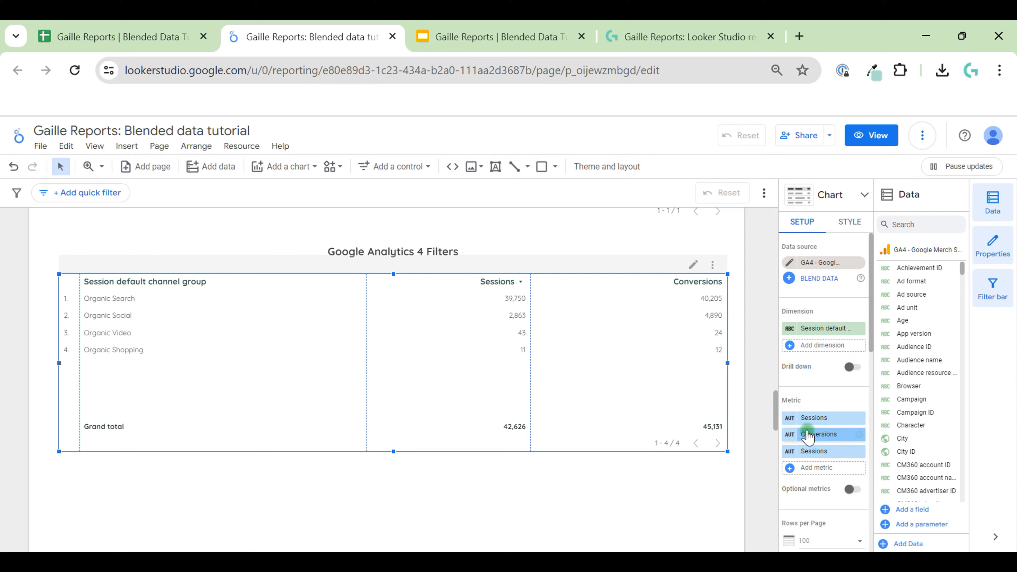
Set the added Sessions metric's comparison calculation to Percent of total and move it ahead of Conversions
left_click(787, 451)
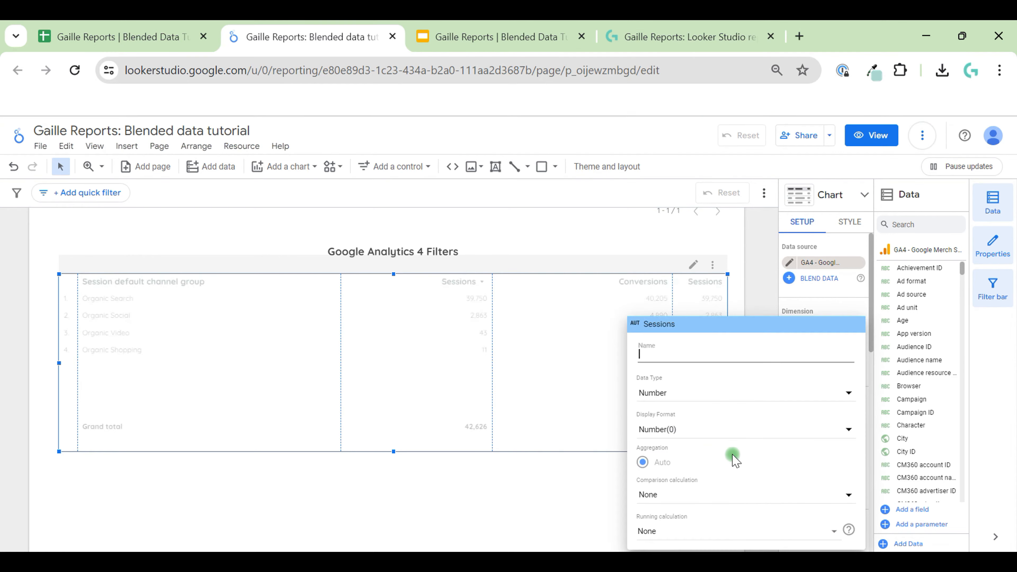
left_click(691, 491)
left_click(690, 435)
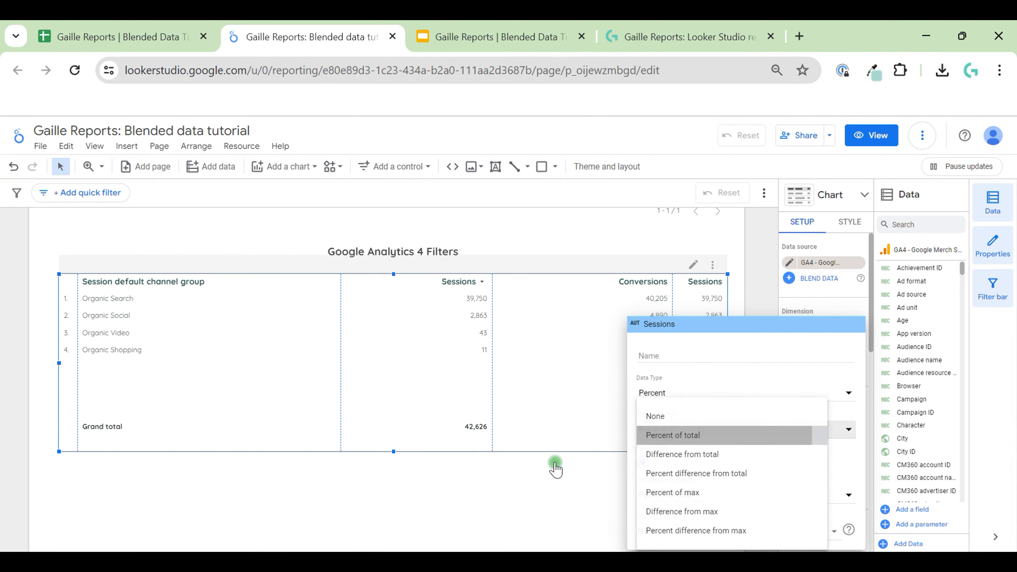
left_click(532, 491)
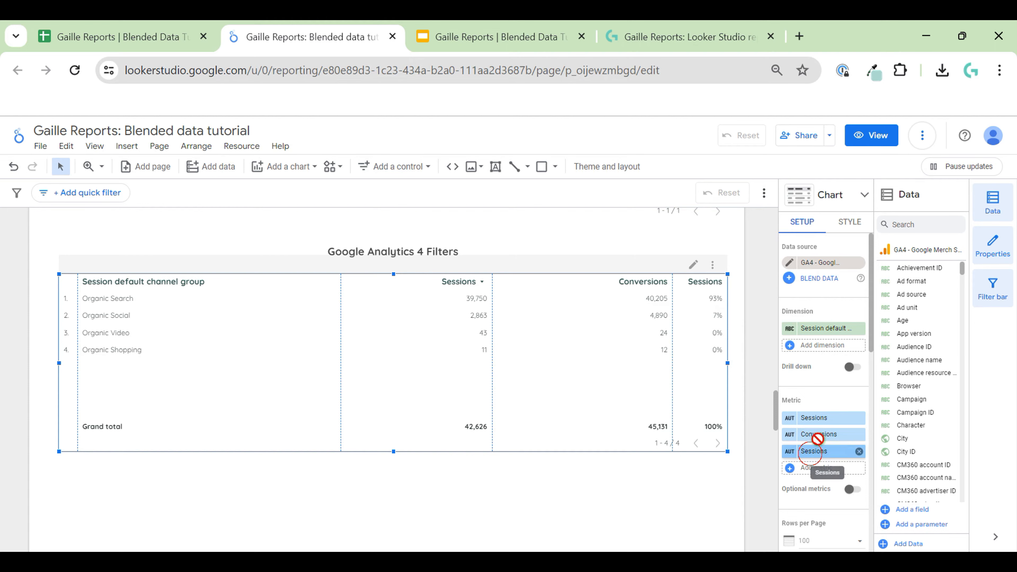
left_click_drag(827, 450, 827, 434)
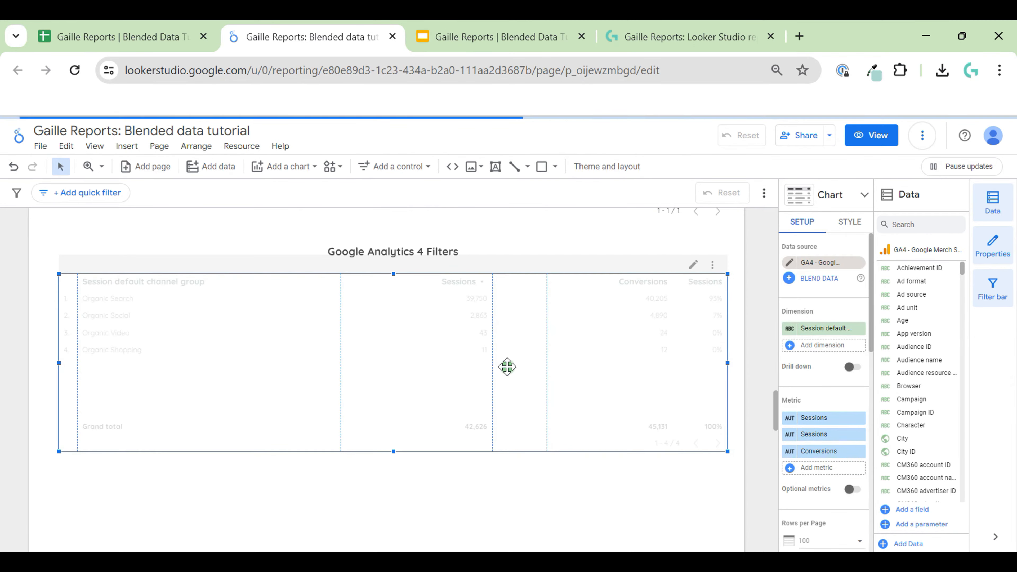
left_click(288, 347)
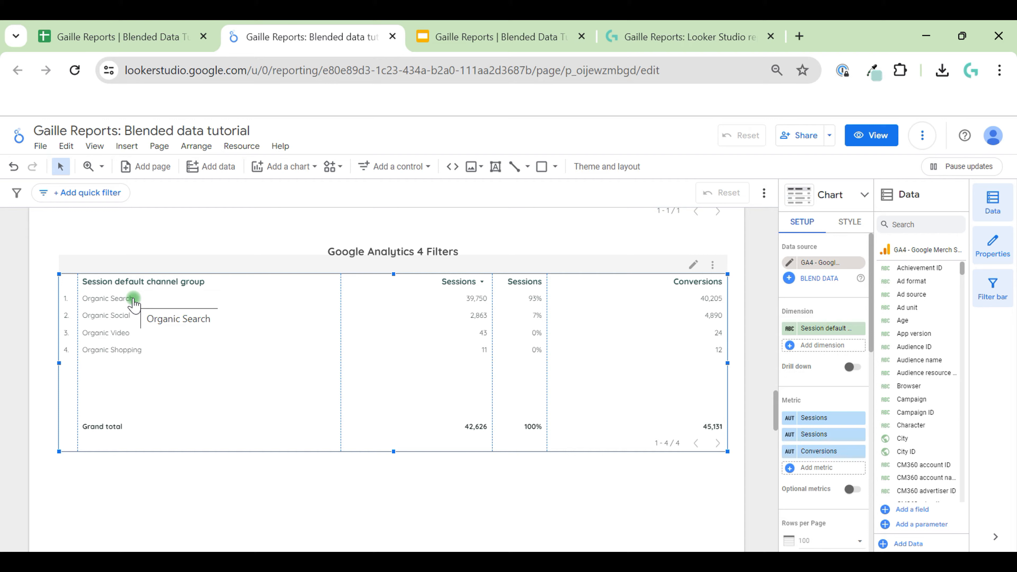
Remove the GA4 Organic filter from the GA4 table
scroll(813, 445, "down", 5)
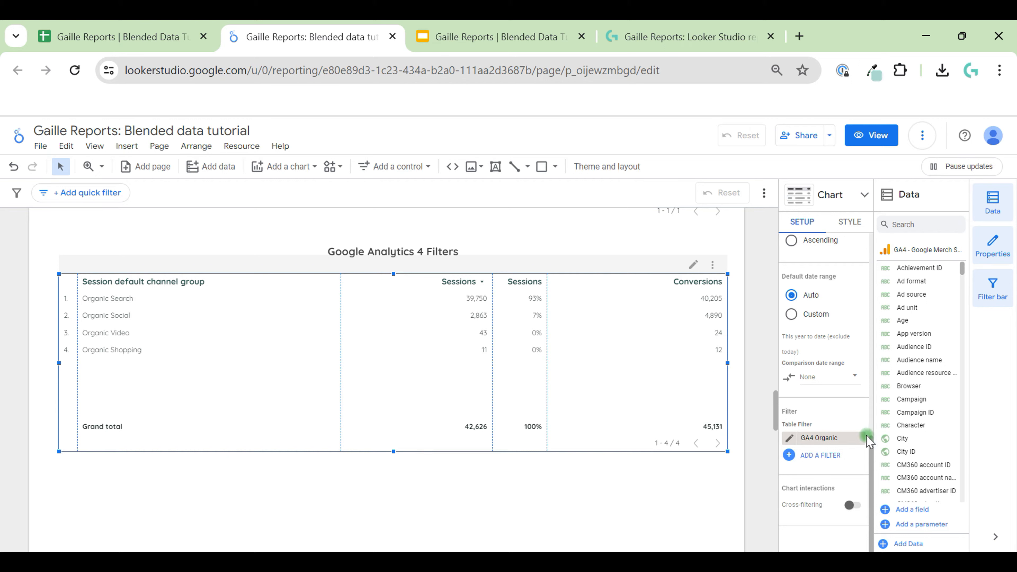
left_click(859, 439)
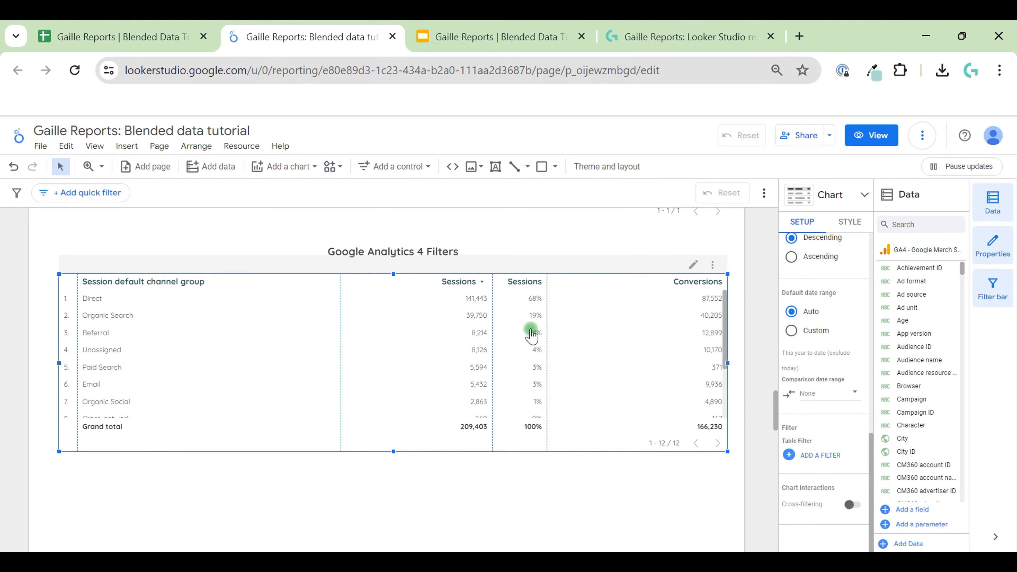
left_click_drag(522, 323, 535, 328)
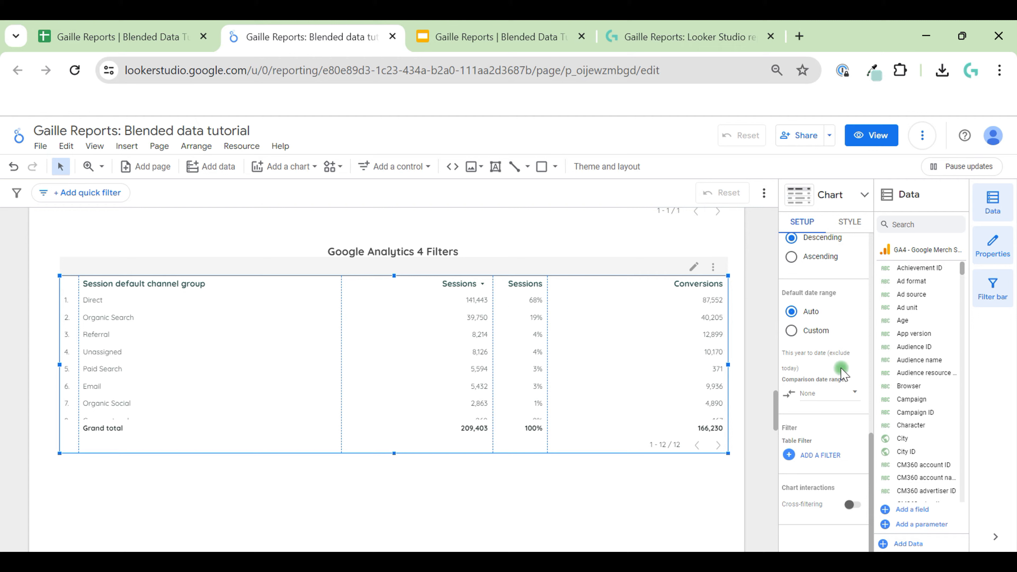
Start a data blend from the GA4 table and replace its Source dimension with Session default channel group
scroll(841, 372, "up", 8)
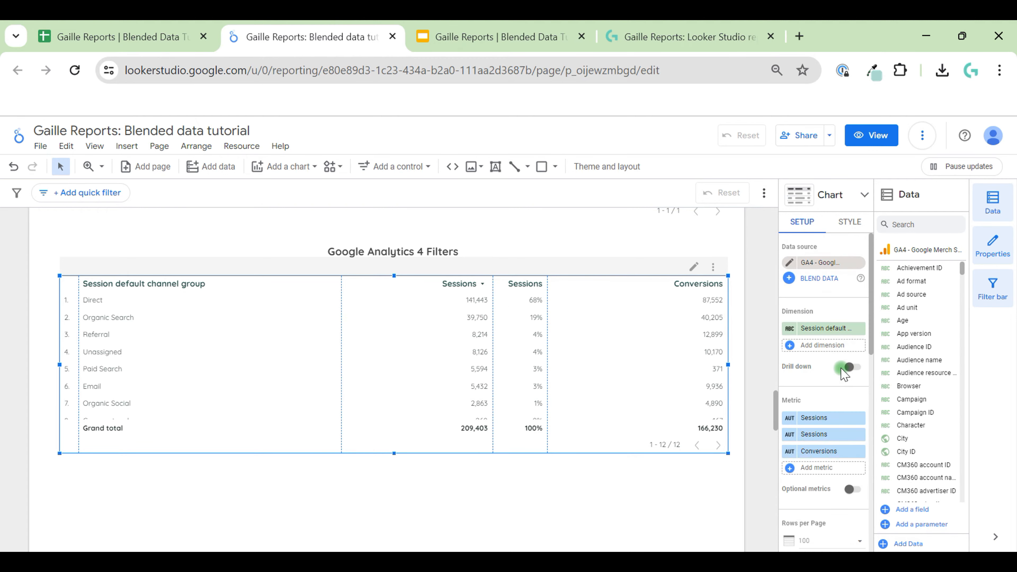
left_click(829, 284)
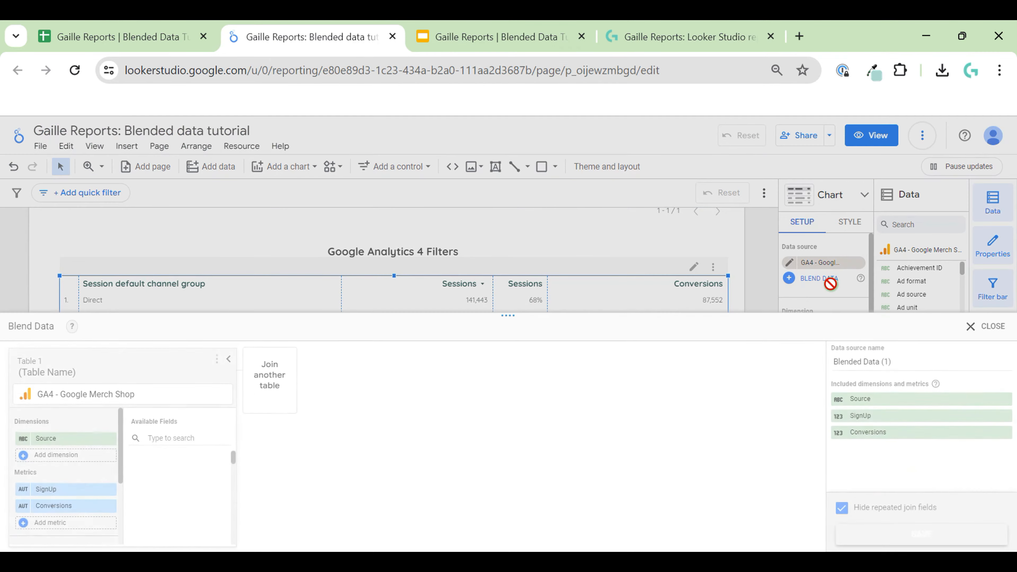
left_click_drag(508, 319, 545, 152)
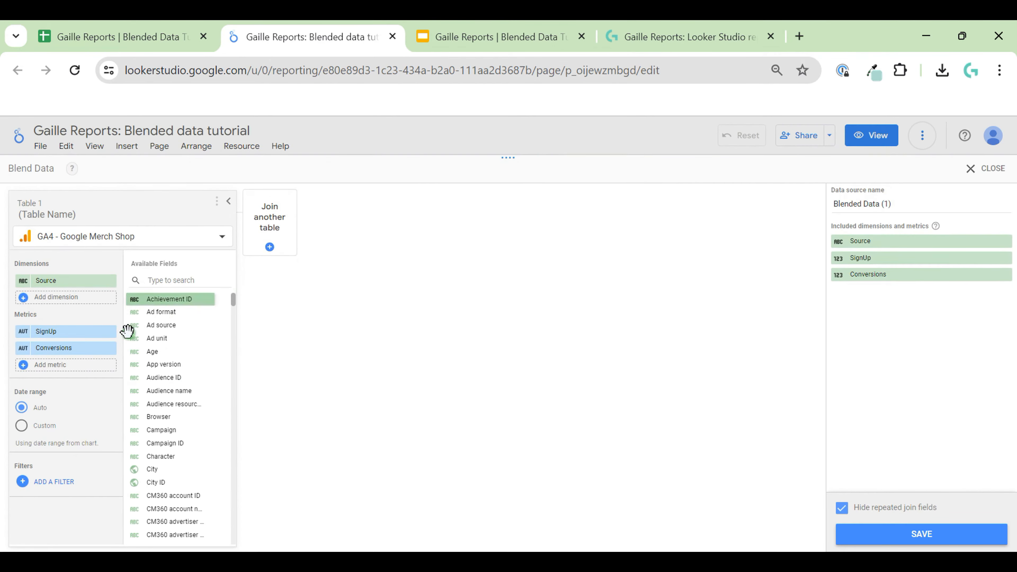
left_click(57, 281)
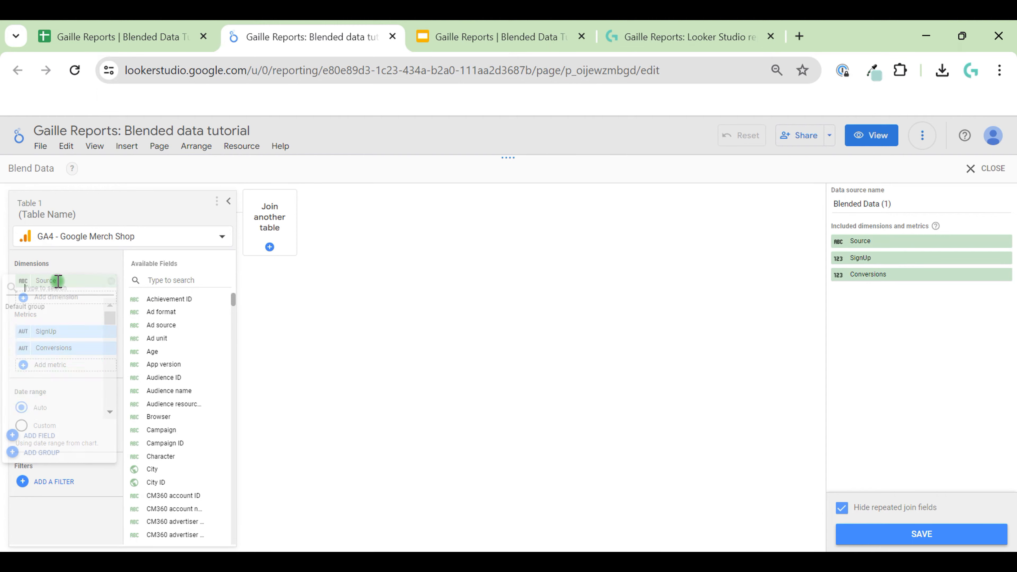
type("def")
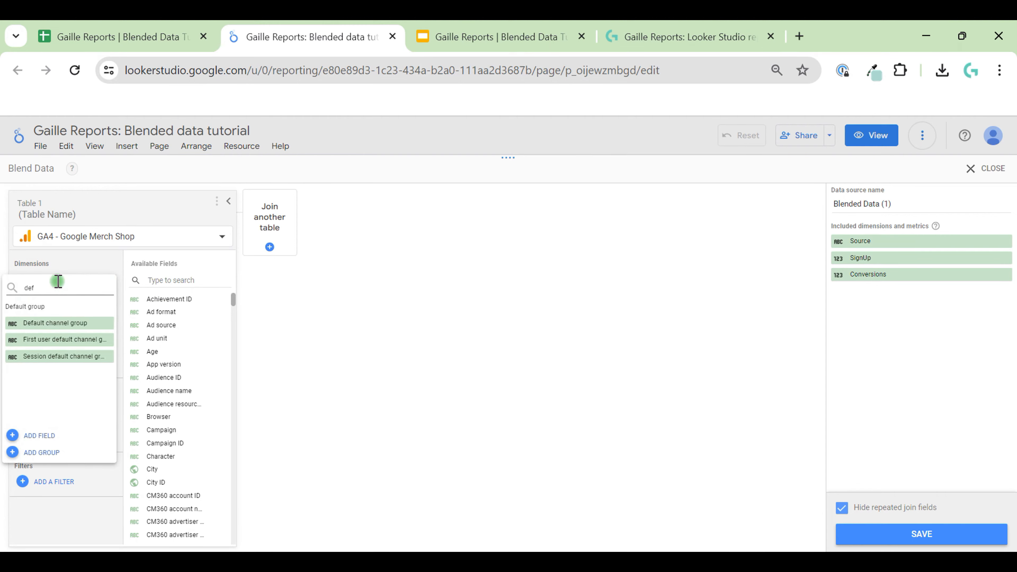
left_click(81, 358)
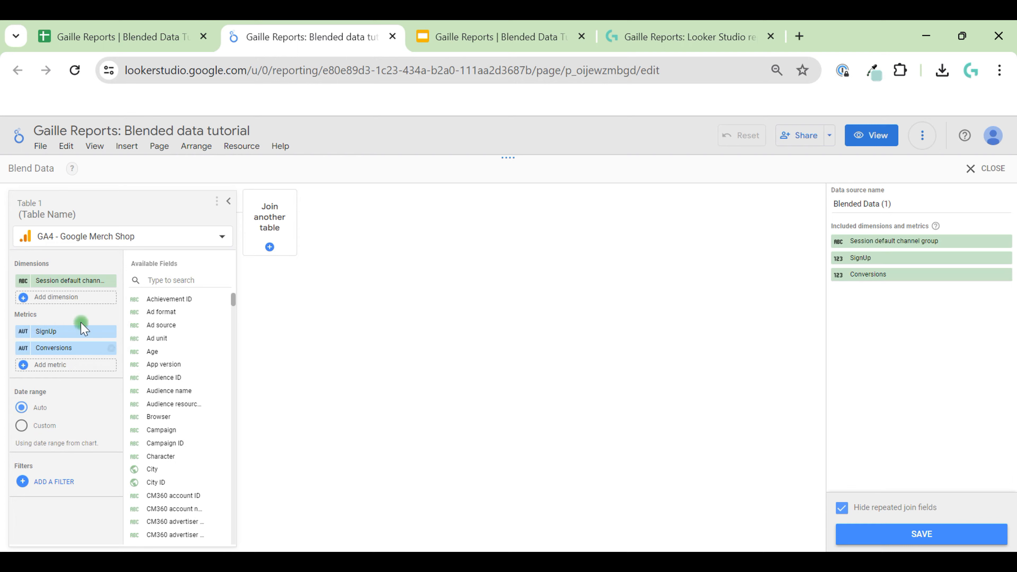
Replace the SignUp metric in the blend's GA4 - Google Merch Shop table with Sessions
left_click(61, 333)
type("sess")
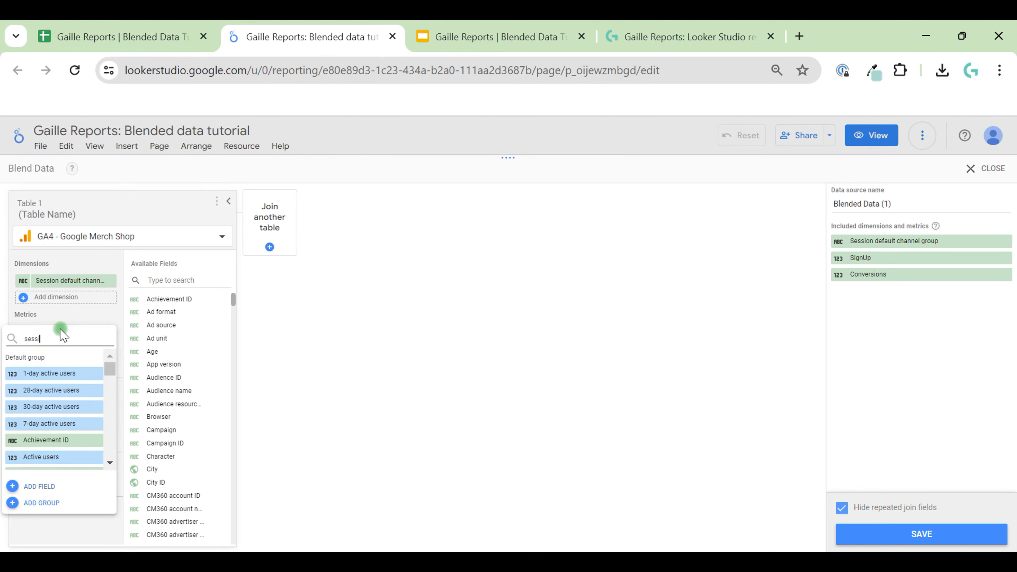
type("ions")
left_click(42, 392)
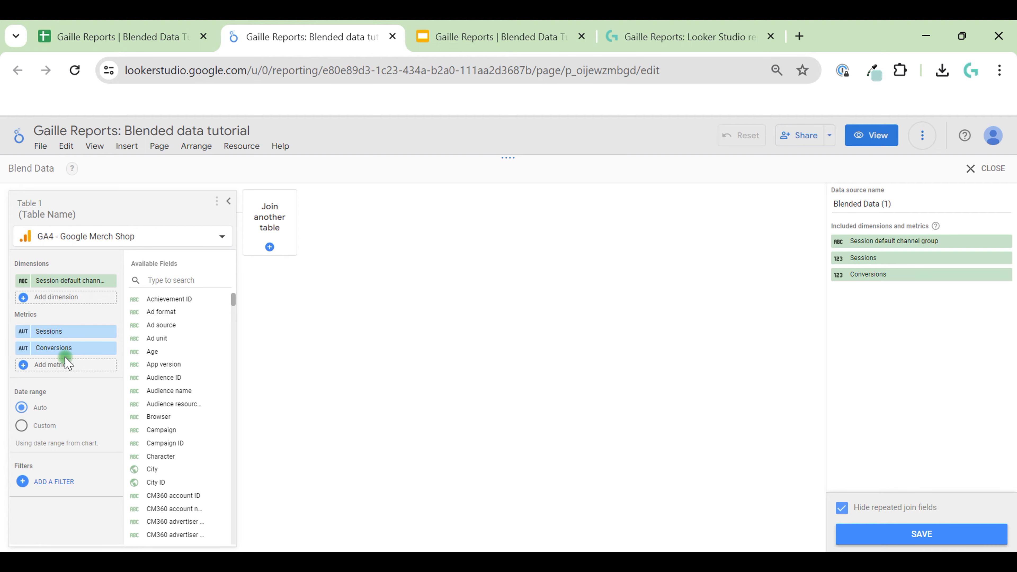
Set the second metric of the blend's Table 1 to Conversions
left_click(68, 347)
type("conve")
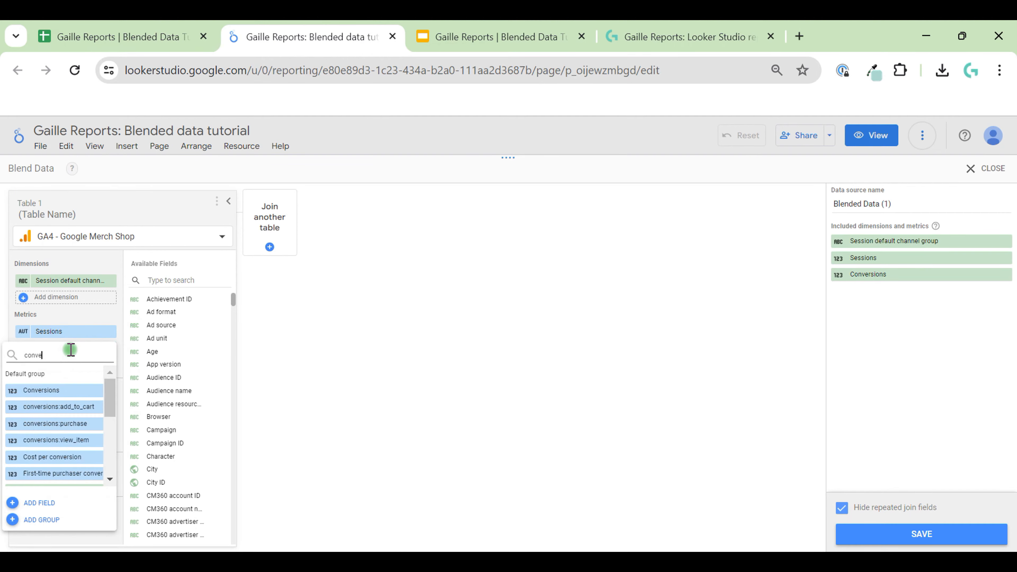
left_click(50, 390)
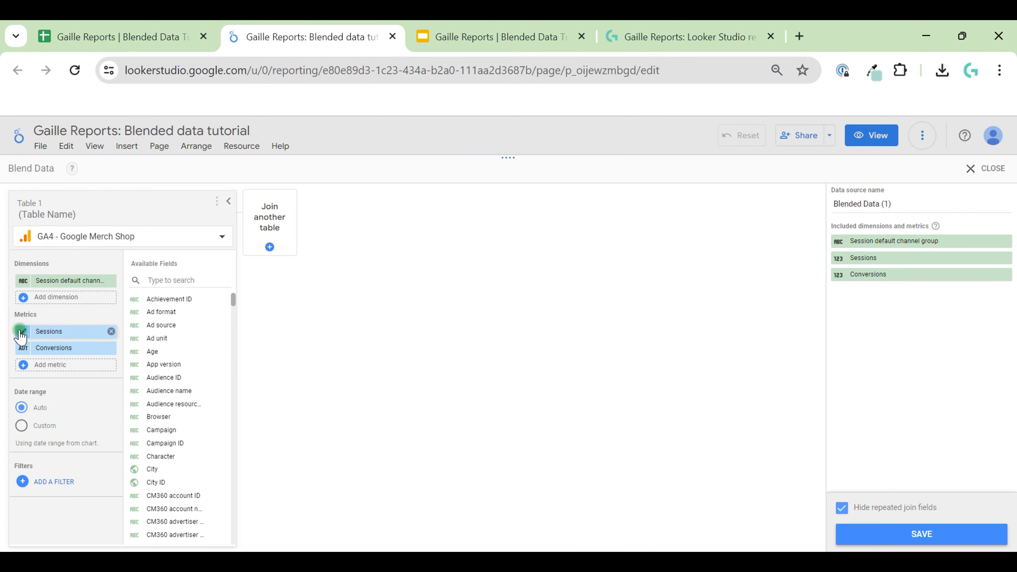
Rename Table 1's Sessions metric as All Sessions and its Conversions metric as All conv
left_click(45, 347)
type("All")
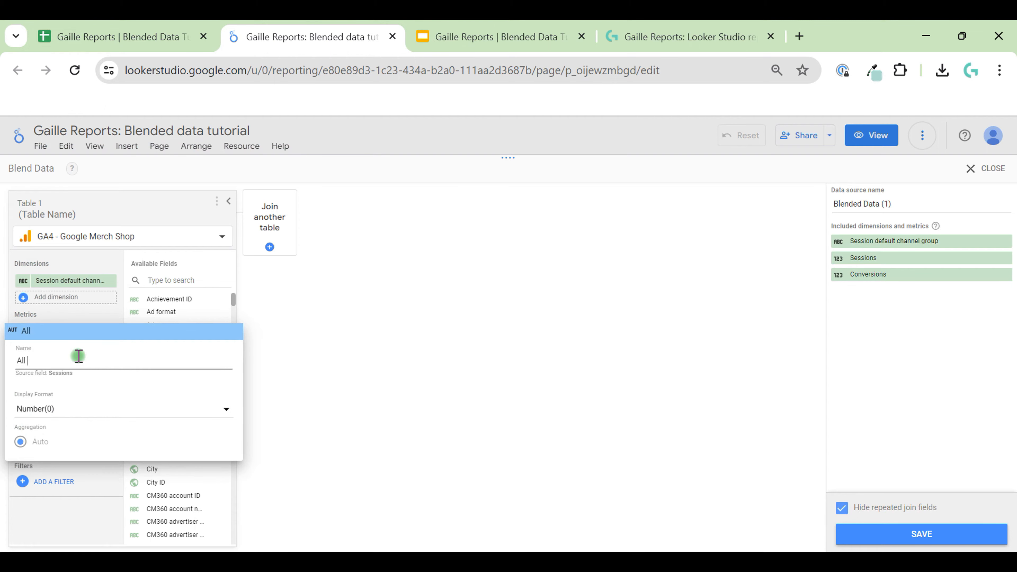
type(" Sessions")
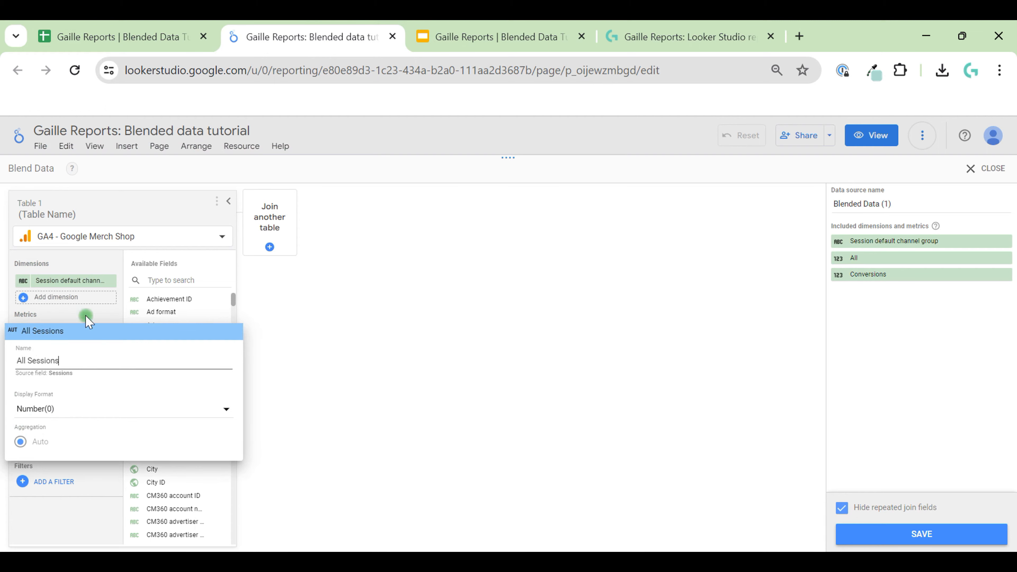
left_click(85, 317)
left_click(22, 352)
type("A")
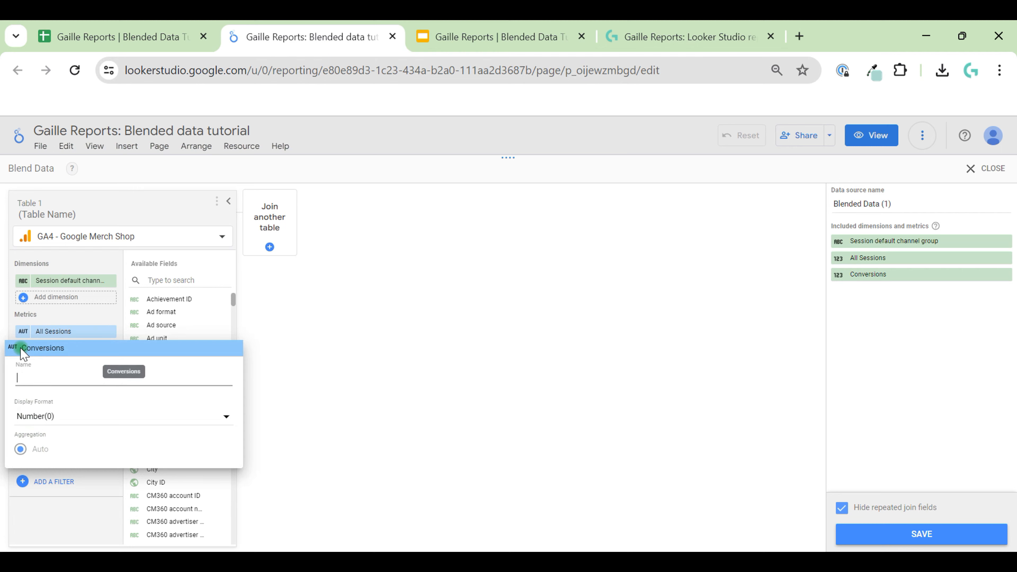
type("ll conv")
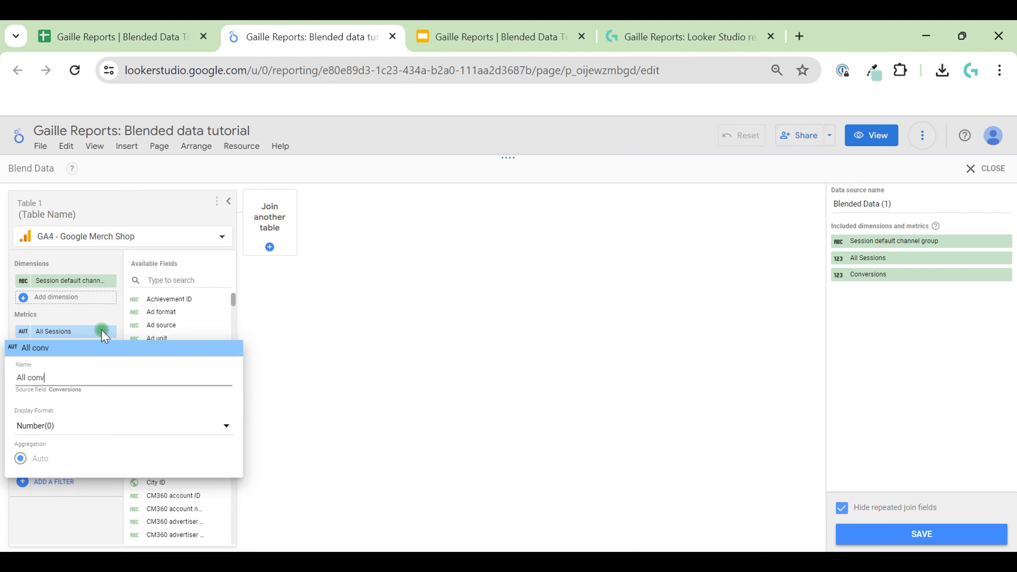
type(".")
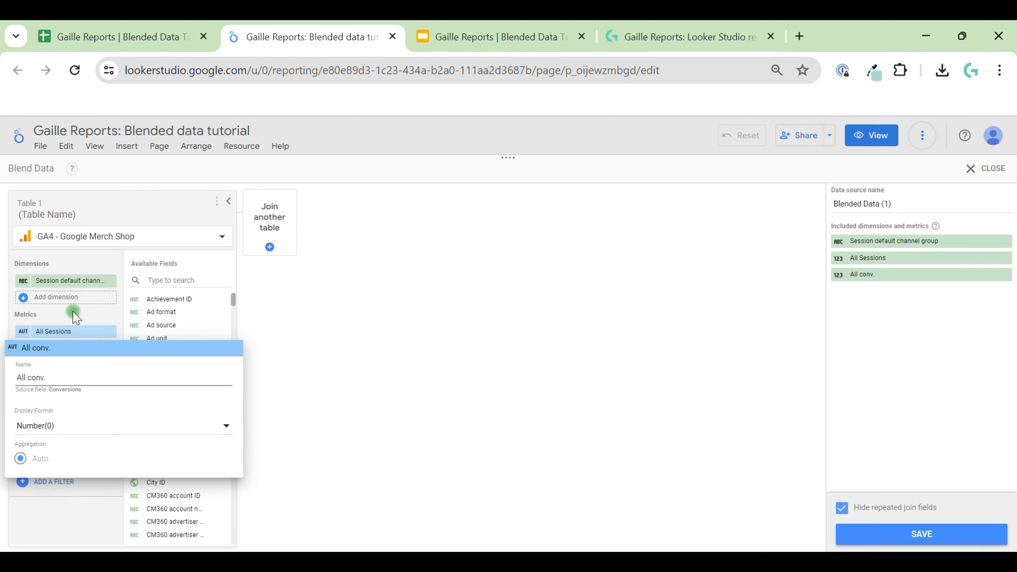
left_click(72, 311)
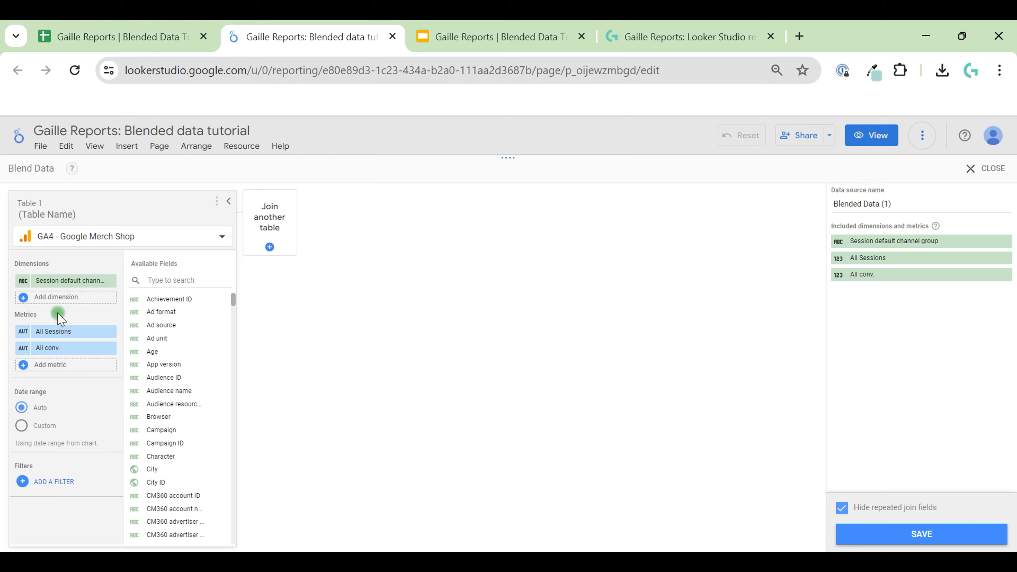
Add Date as a second dimension to Table 1 of the blend
left_click(71, 301)
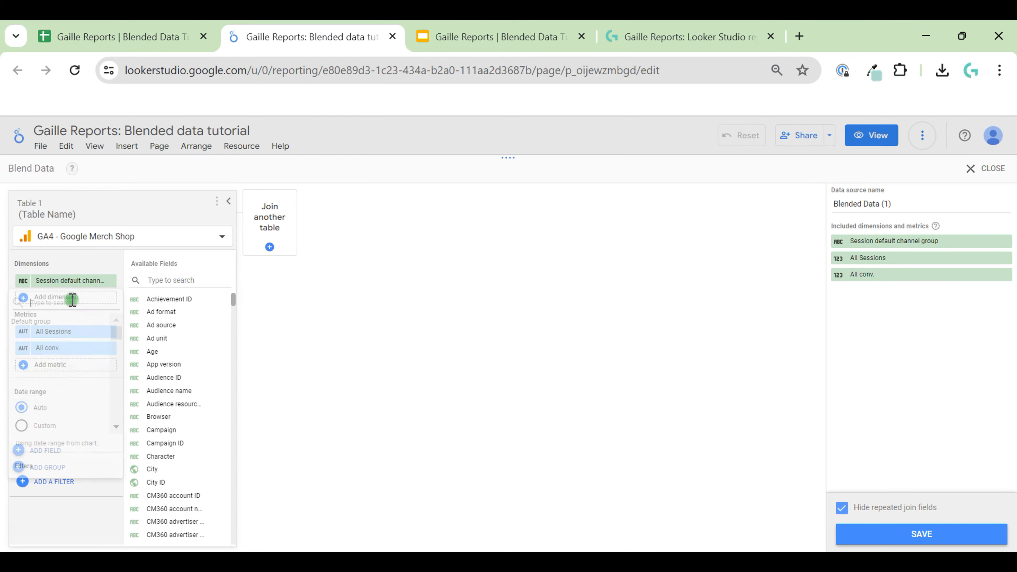
type("da")
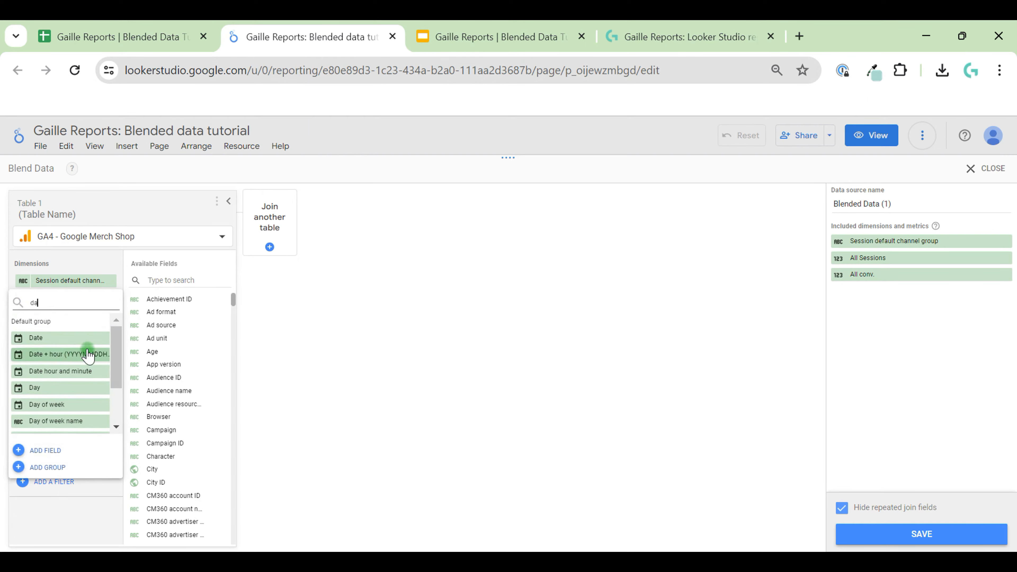
left_click(87, 340)
Join a second table to the blend using the GA4 - Google Merch Shop data source
left_click(251, 230)
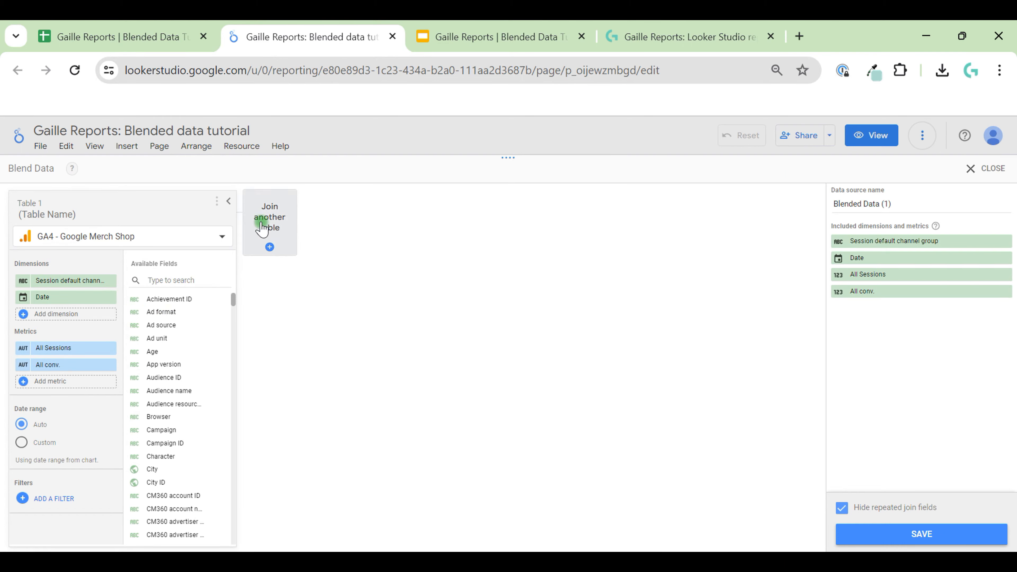
left_click(263, 229)
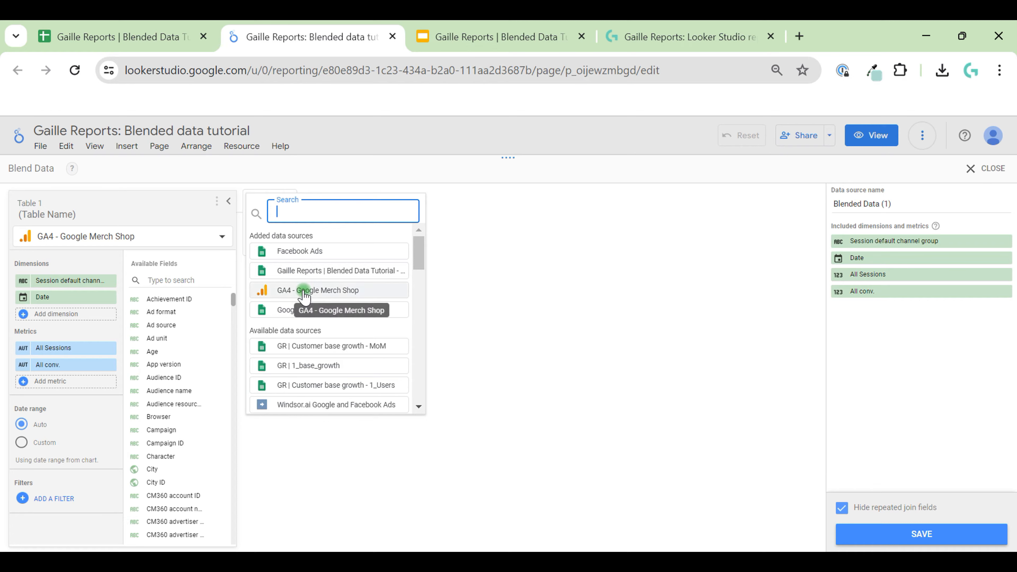
left_click(286, 289)
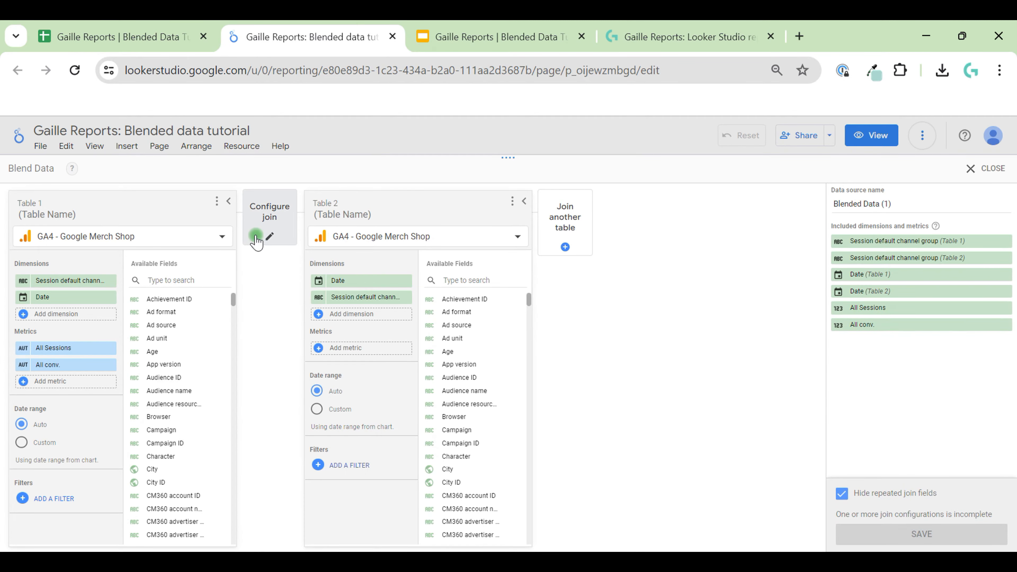
Add the Sessions and Conversions metrics to Table 2 of the blend
left_click(366, 347)
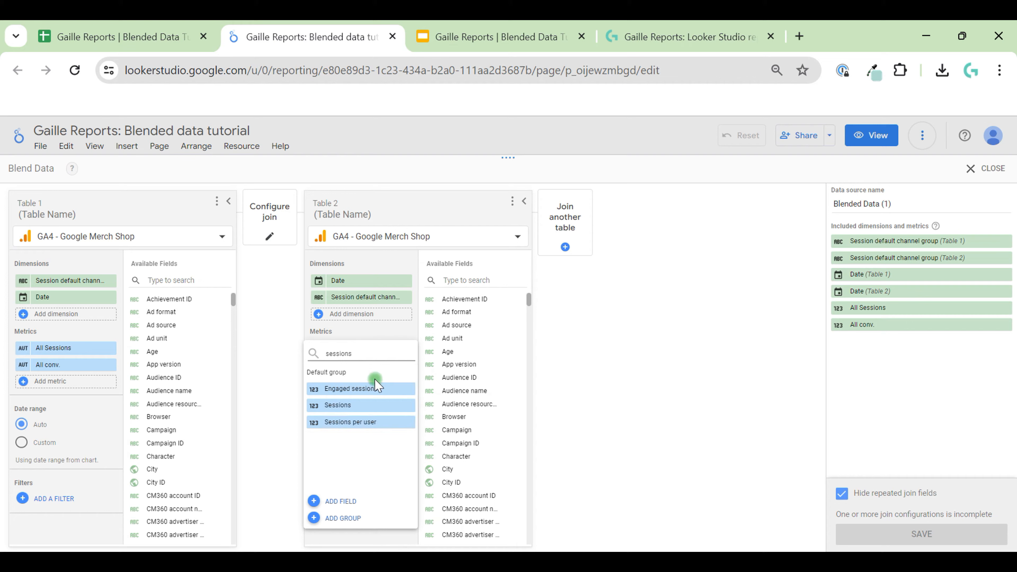
left_click(374, 406)
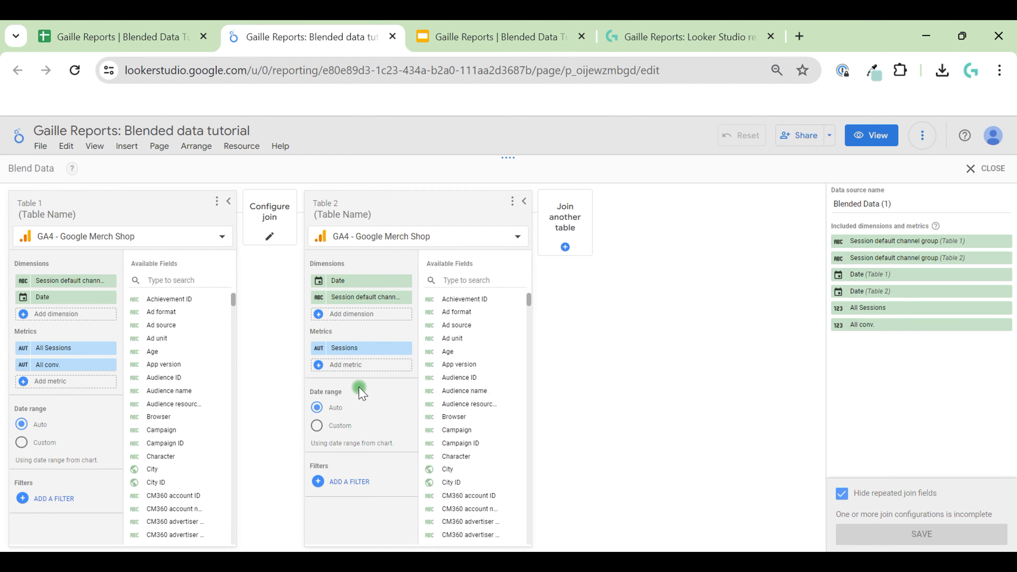
left_click(361, 366)
type("conv")
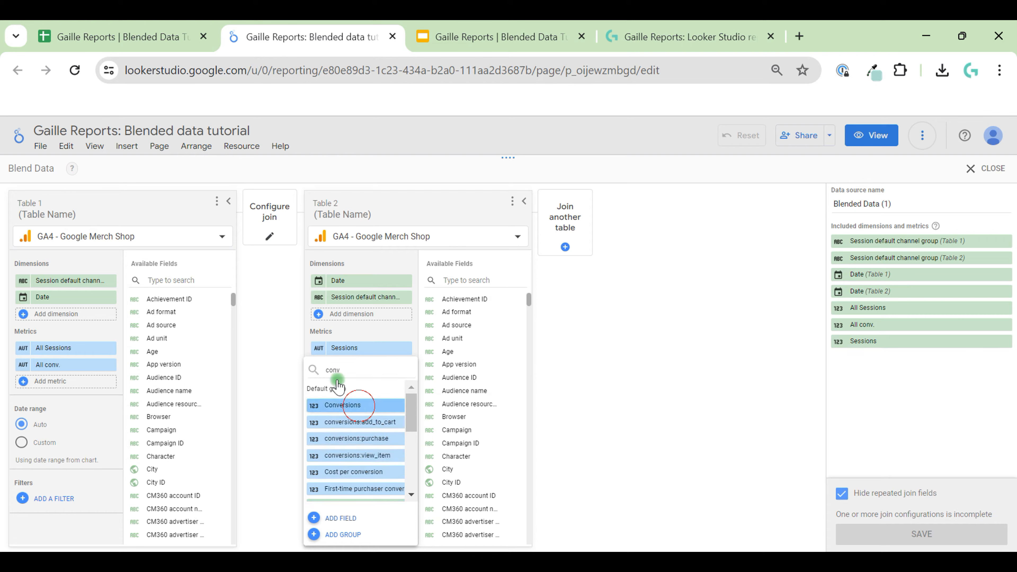
left_click(352, 405)
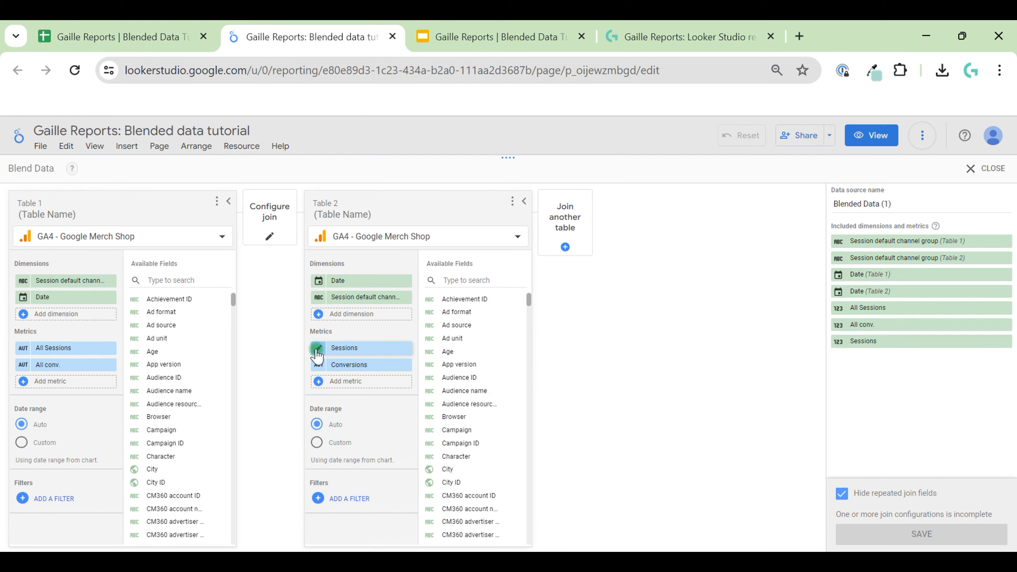
Rename Table 2's Sessions metric as SEO Sessions
left_click(338, 361)
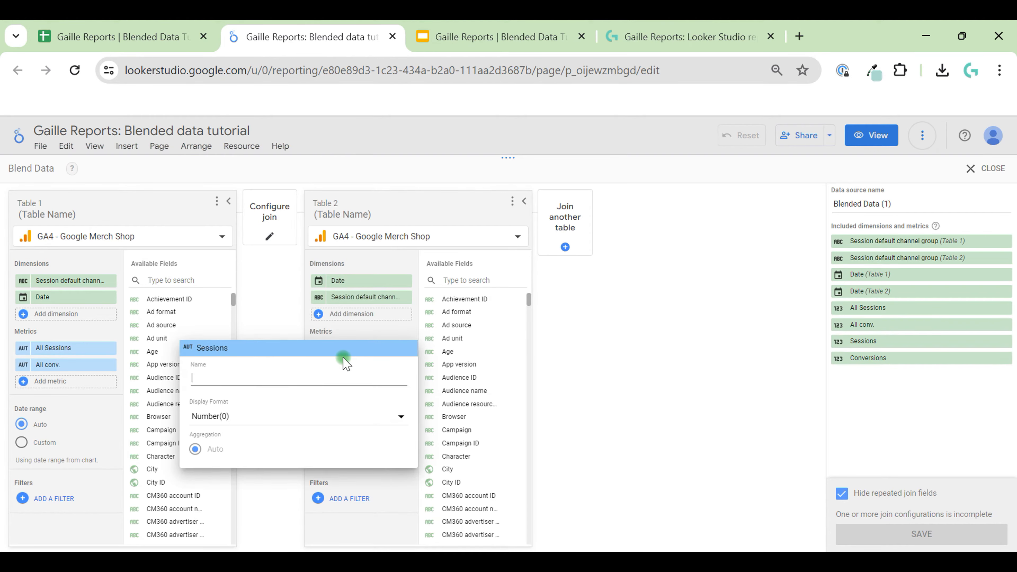
type("SEO ")
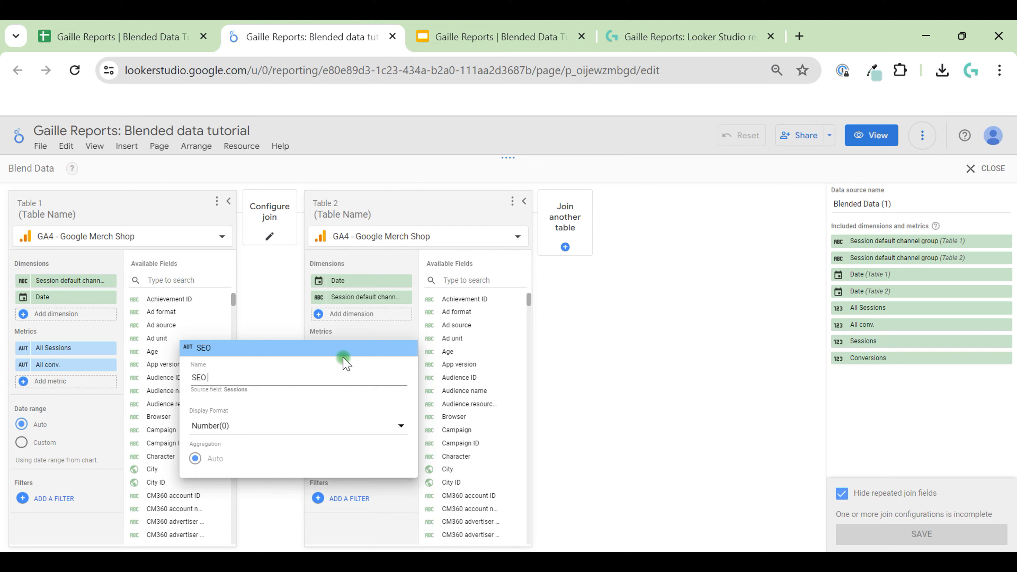
type("Seesions")
left_click(368, 340)
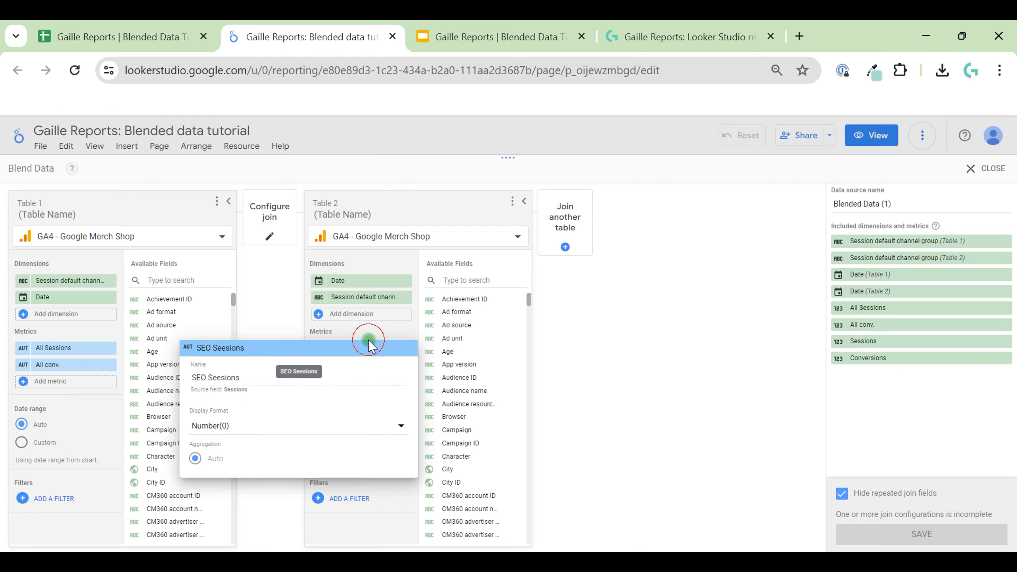
left_click(221, 377)
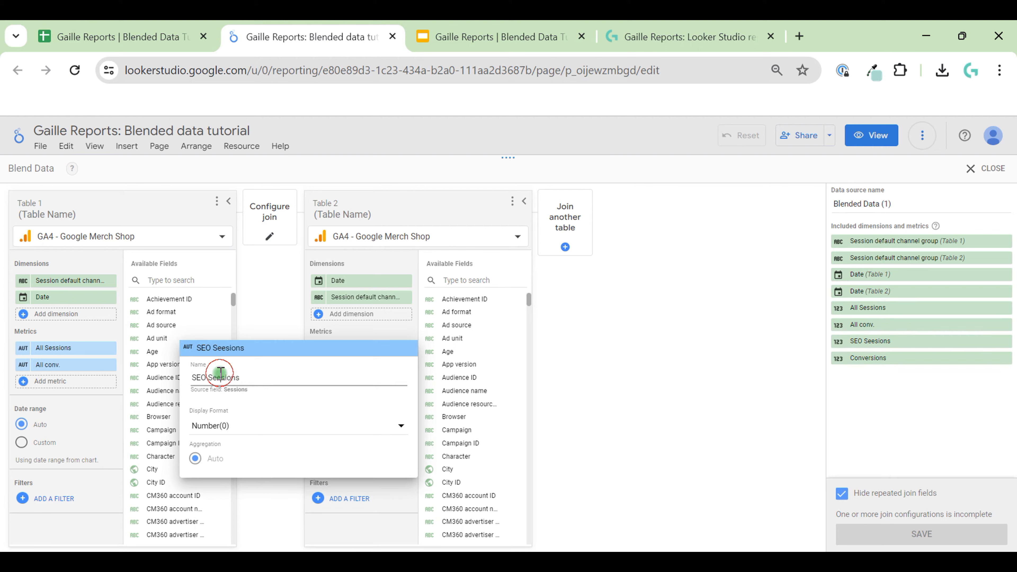
key("BackSpace")
left_click(275, 315)
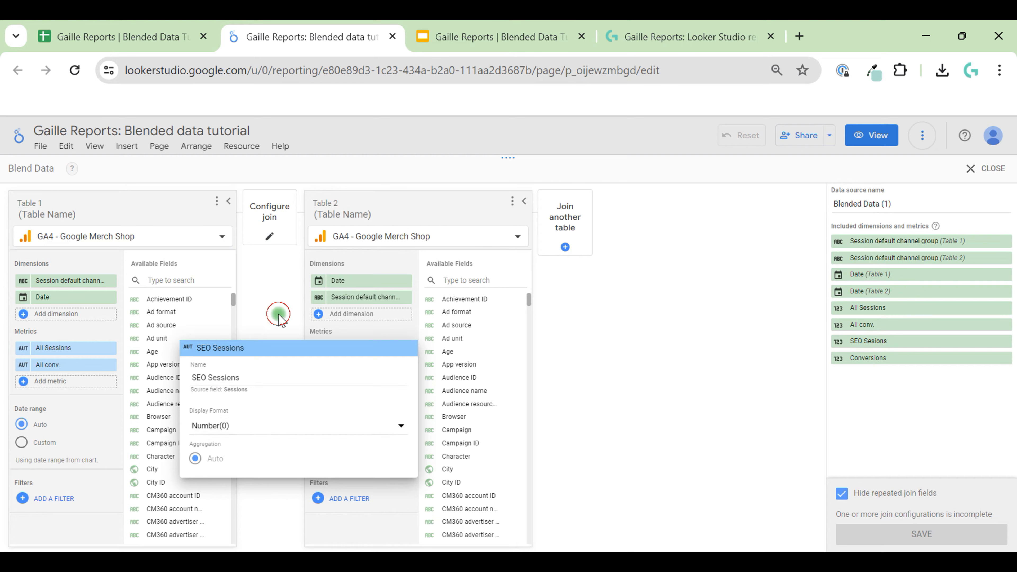
Rename Table 2's Conversions metric as SEO Conv
left_click(320, 366)
type("SE")
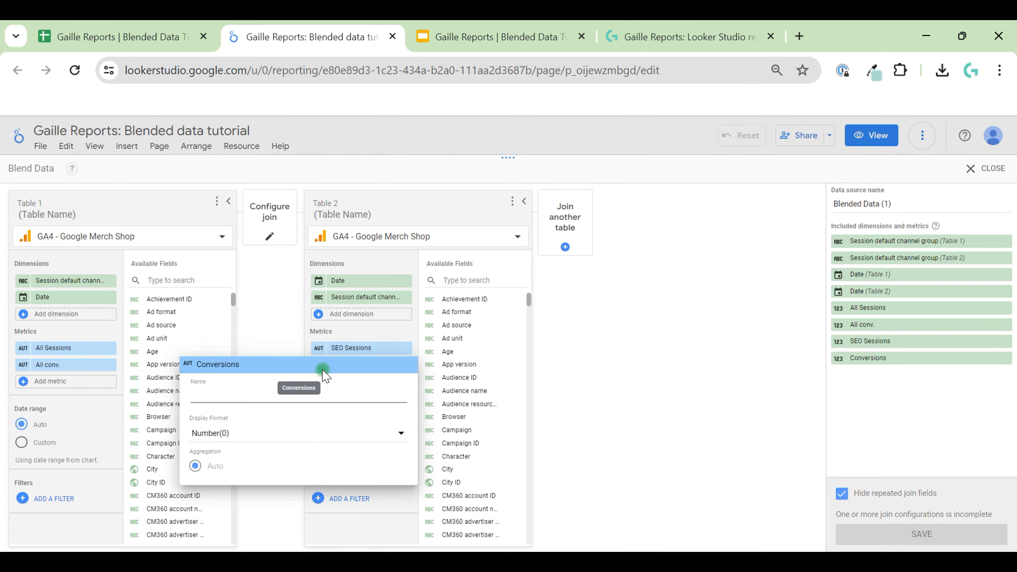
type("O Conv")
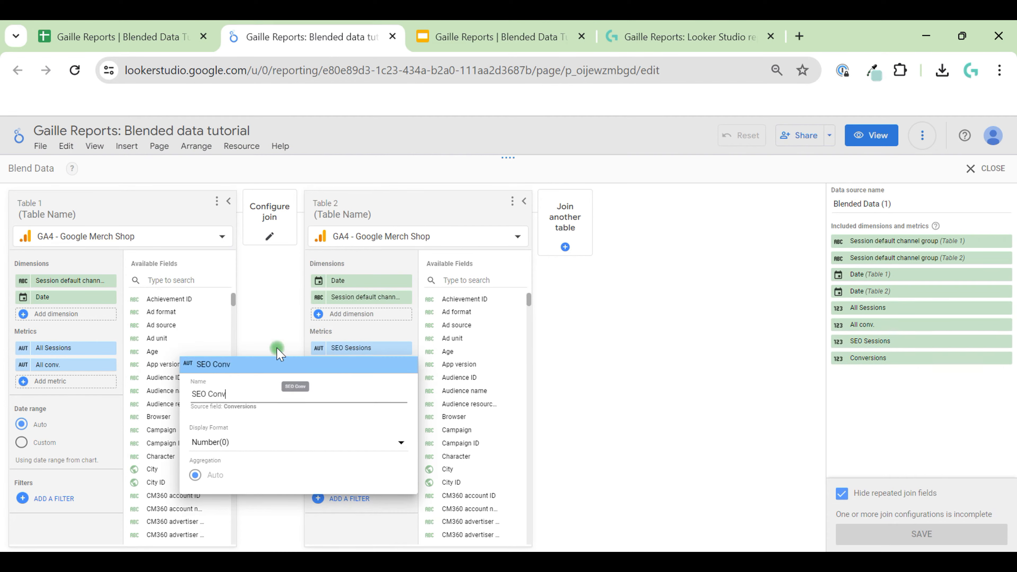
type(".")
left_click(277, 350)
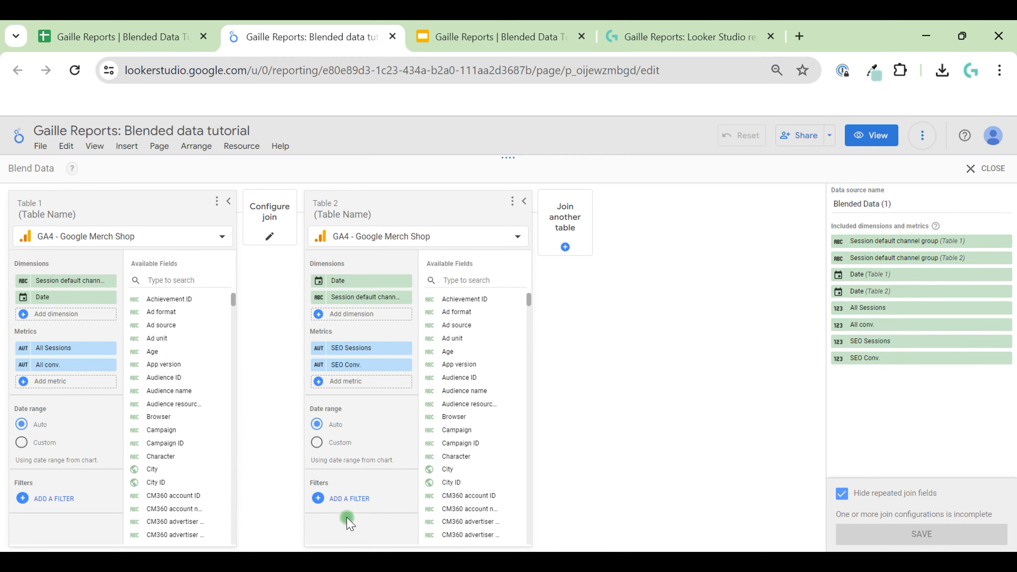
Apply the existing GA4 Organic filter to Table 2 and name that table Organic
left_click(349, 500)
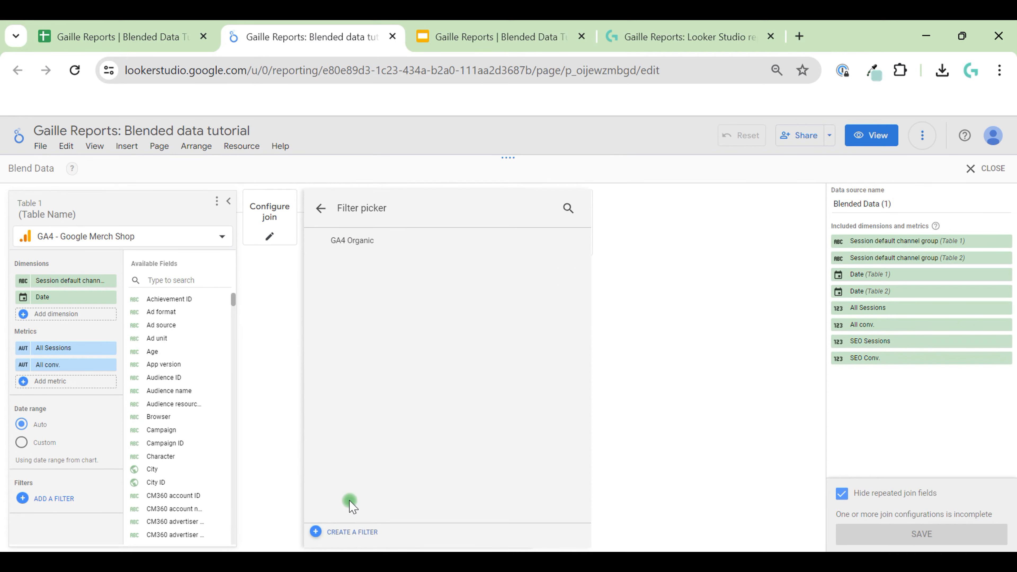
left_click(354, 243)
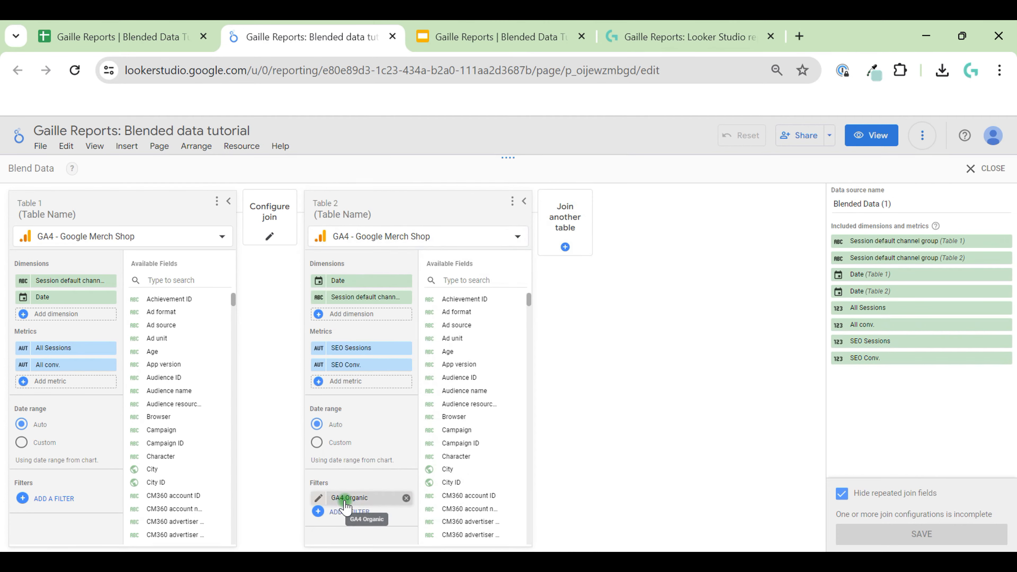
left_click(332, 213)
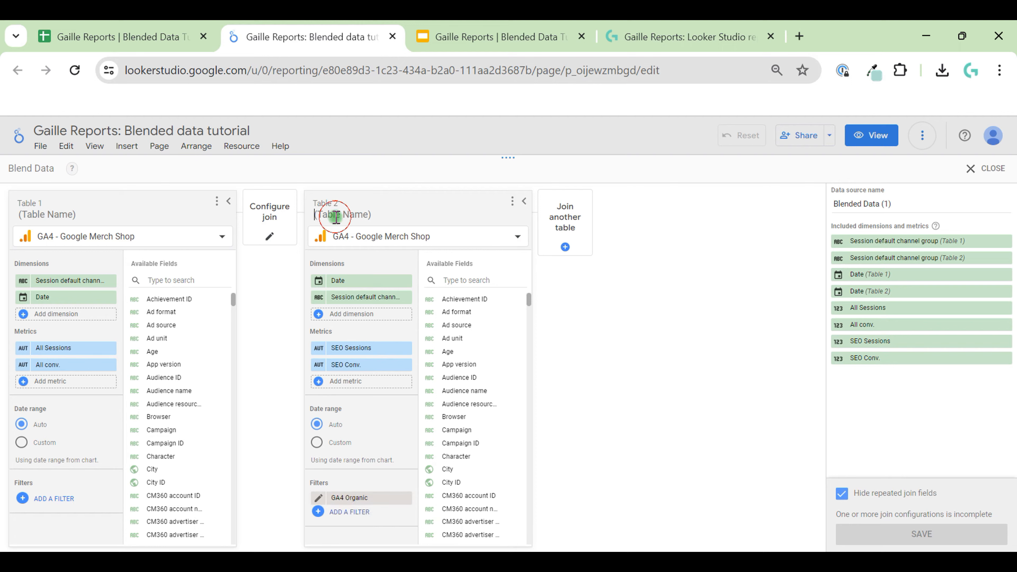
type("Organic")
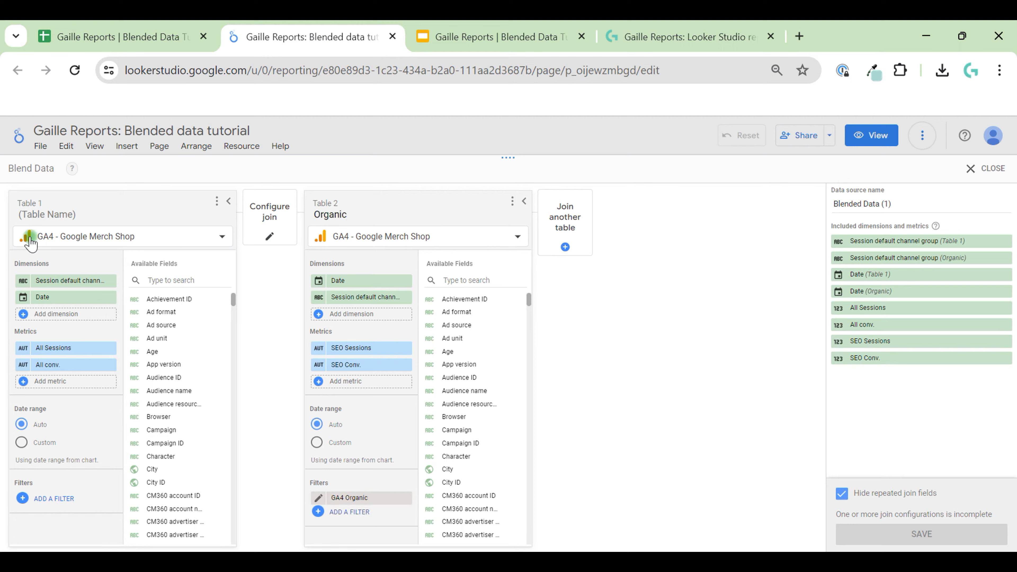
Name Table 1 All and rename the blended data source as GA4 Organic + Total
left_click(52, 210)
type("All")
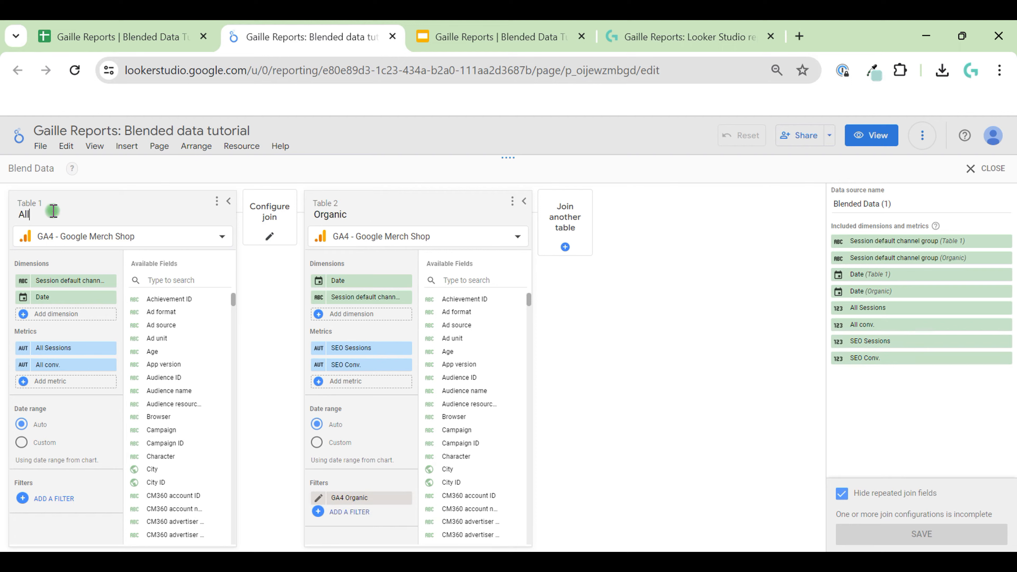
key("Return")
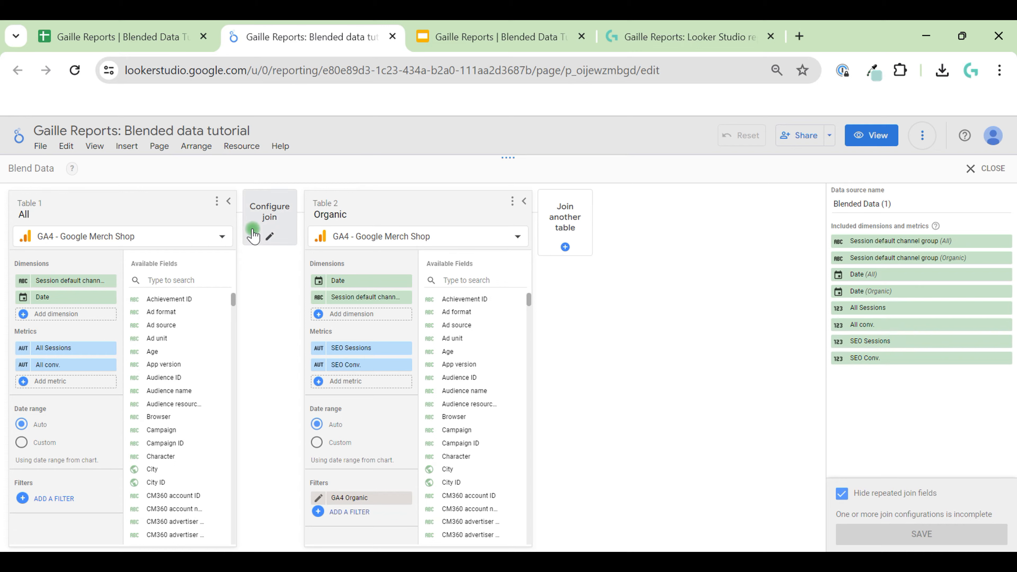
left_click_drag(893, 203, 738, 207)
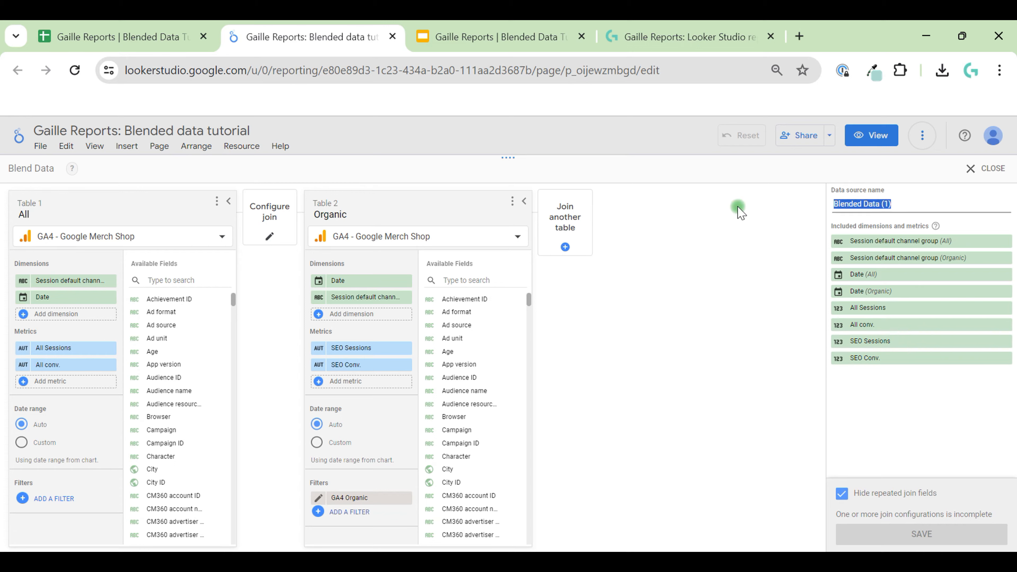
type("GA4 Organic + Total")
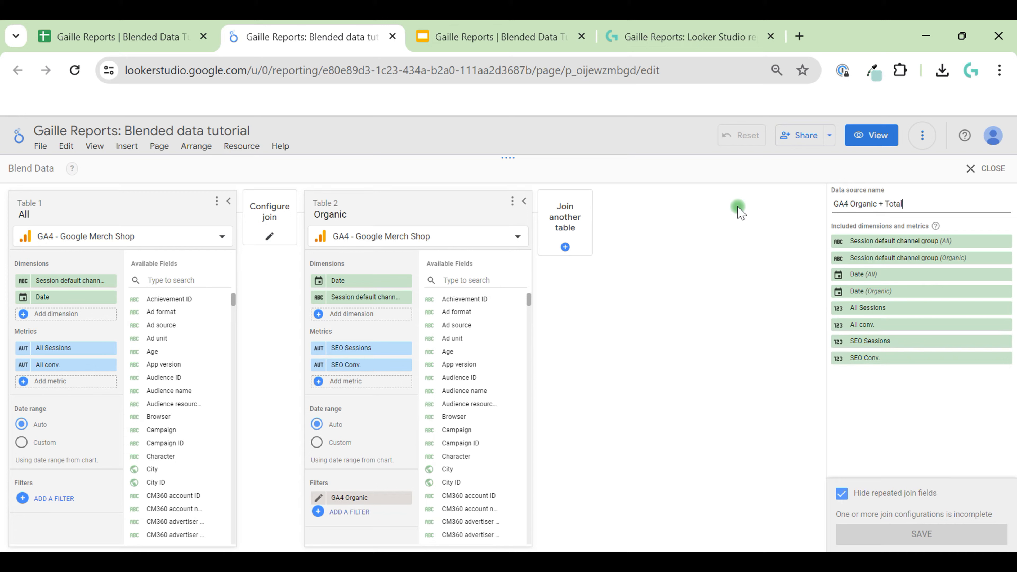
Configure a left outer join between the two tables on Date and Session default channel group, and save the join
left_click(269, 236)
left_click(364, 284)
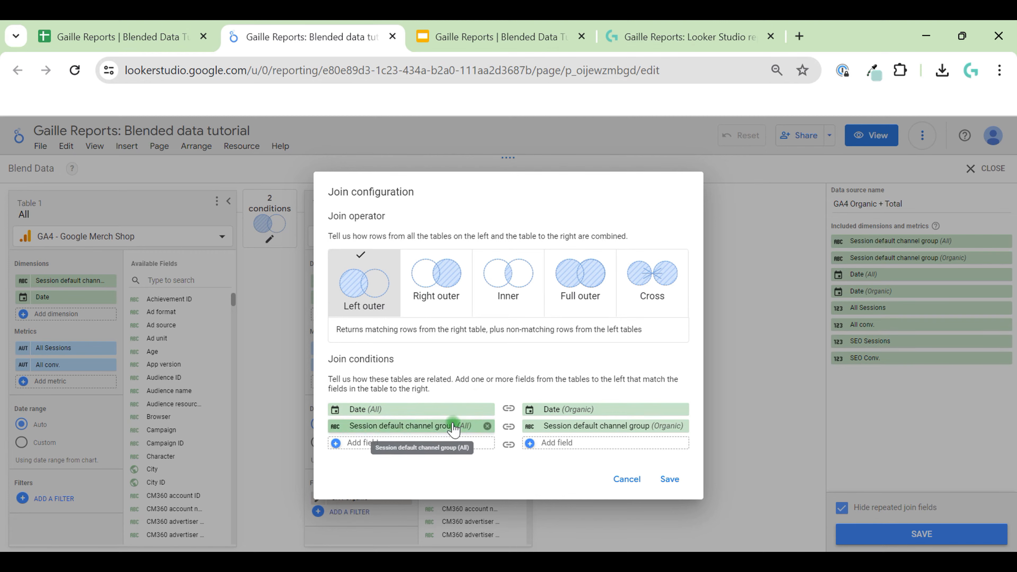
left_click(656, 480)
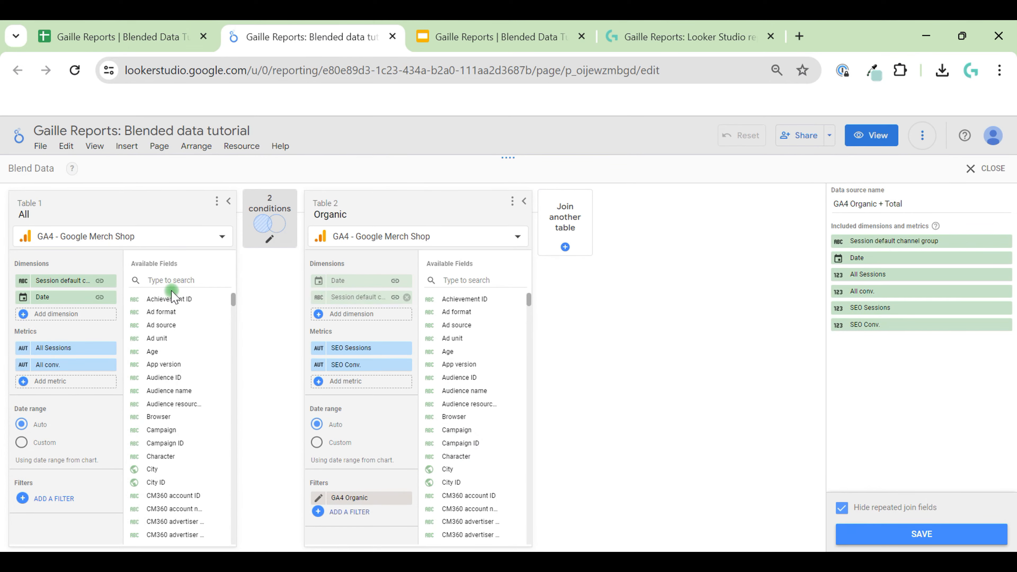
Save the GA4 Organic + Total blend and replace the table's second All Sessions metric with SEO Sessions
left_click(922, 533)
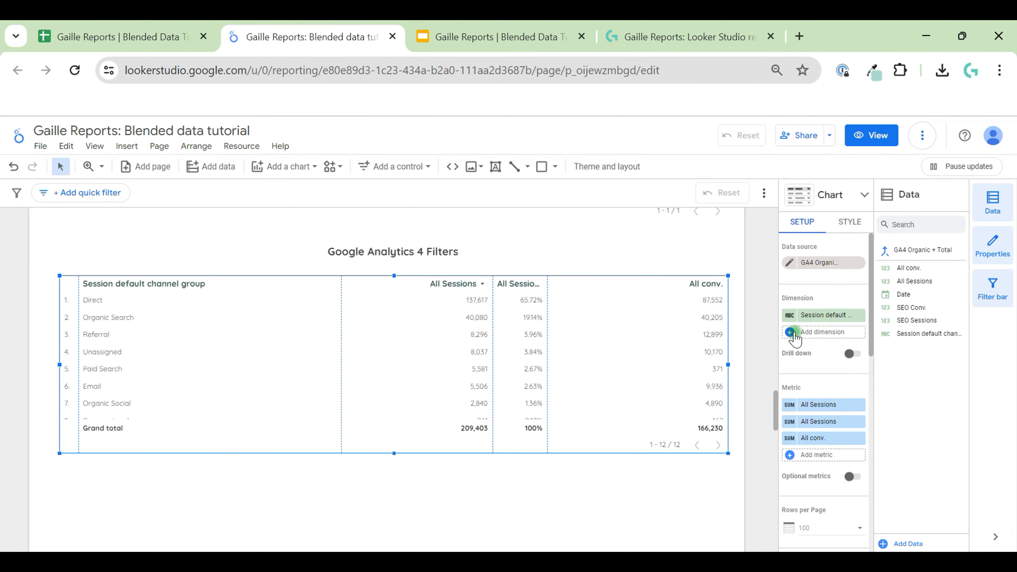
left_click(817, 422)
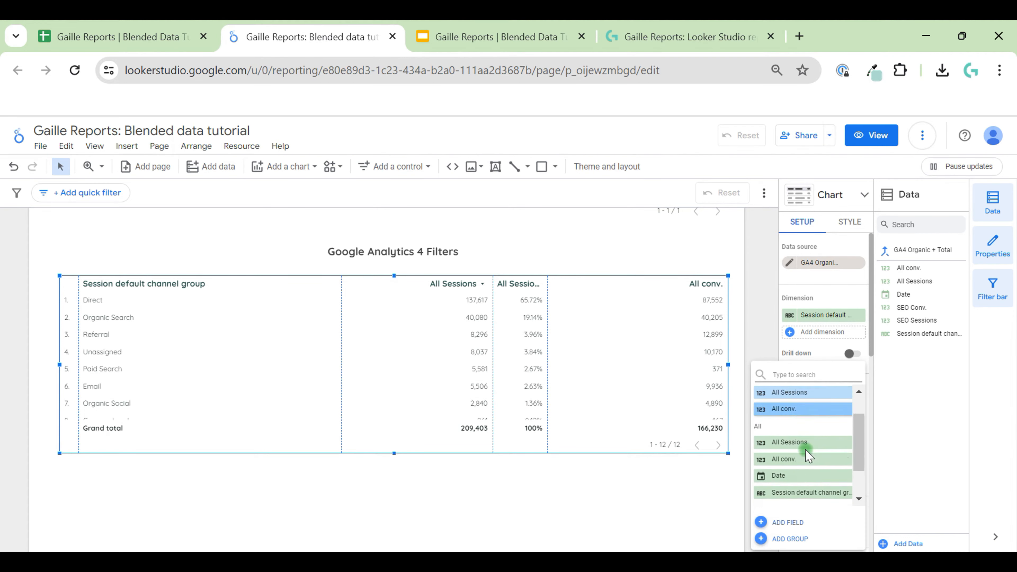
scroll(808, 455, "down", 2)
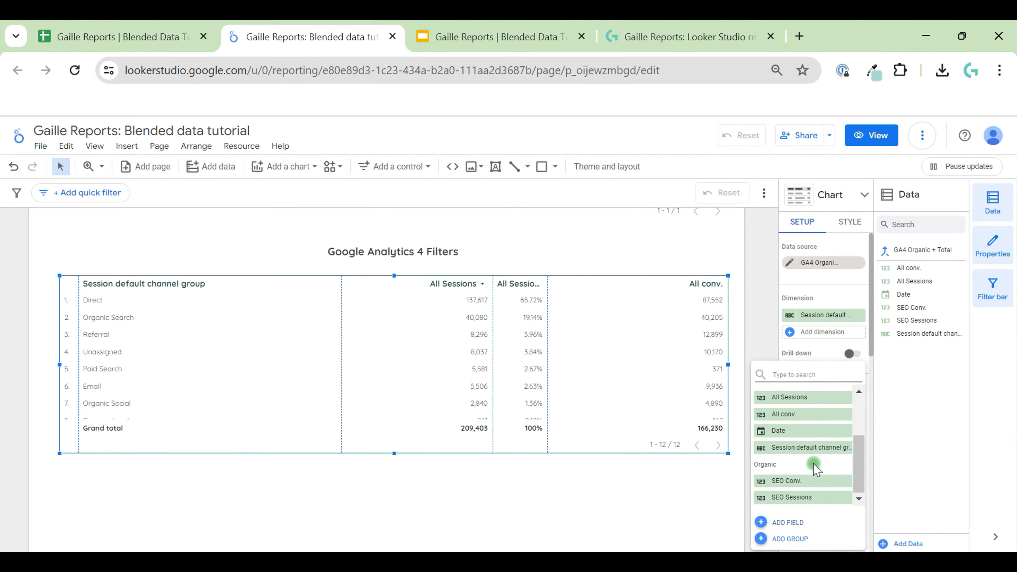
left_click(816, 498)
left_click(688, 400)
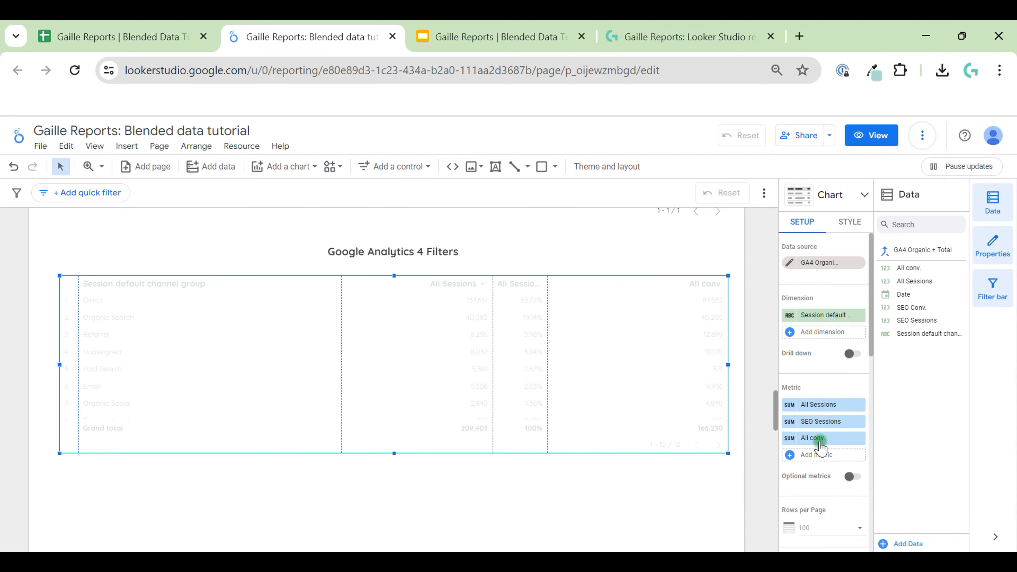
Add SEO Conv. as the final metric of the channel group table
left_click(819, 463)
scroll(822, 469, "down", 2)
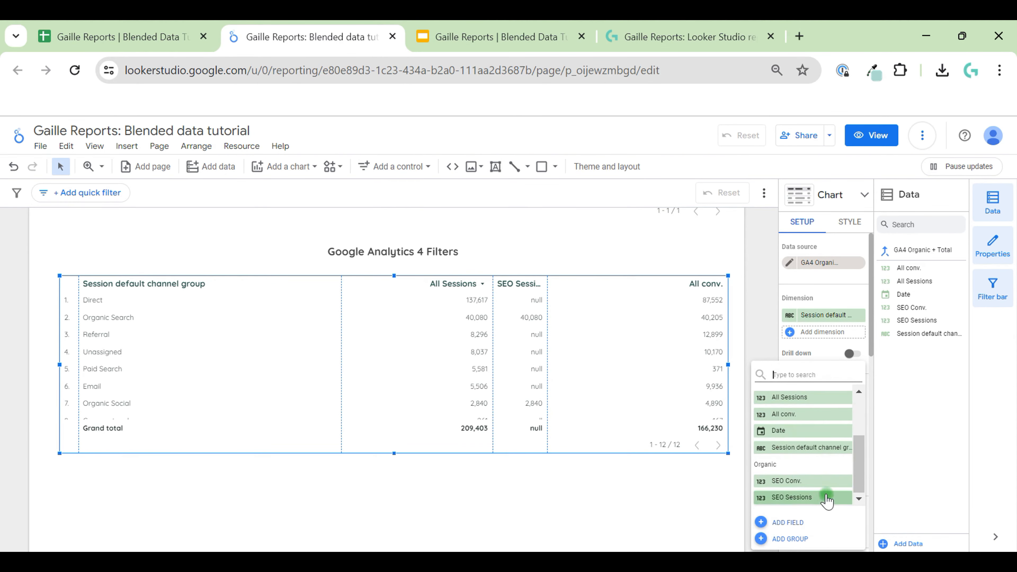
left_click(817, 481)
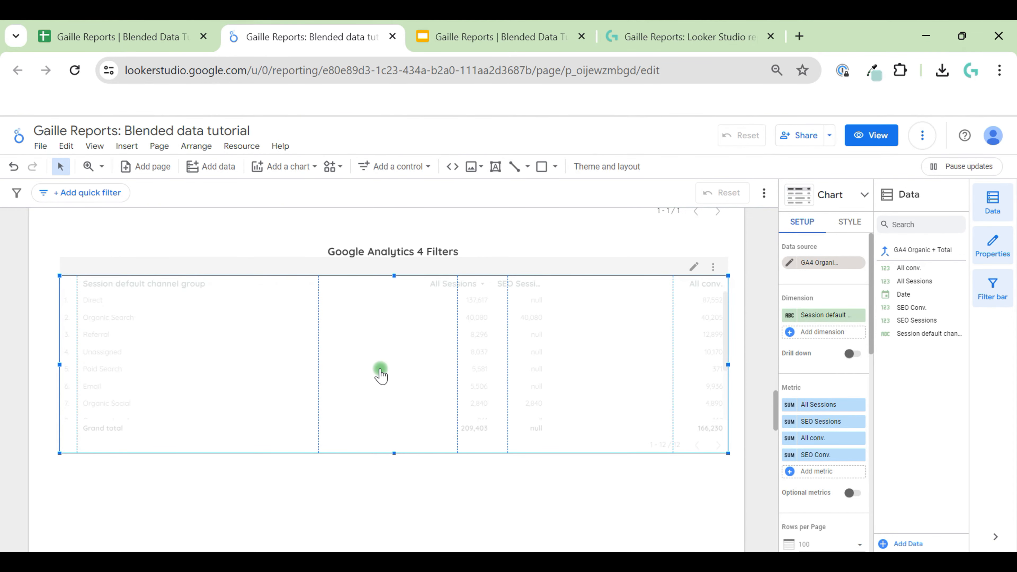
Resize the table columns to fit the data and move the table down to leave space below the Google Analytics 4 Filters heading
right_click(337, 341)
mouse_move(400, 401)
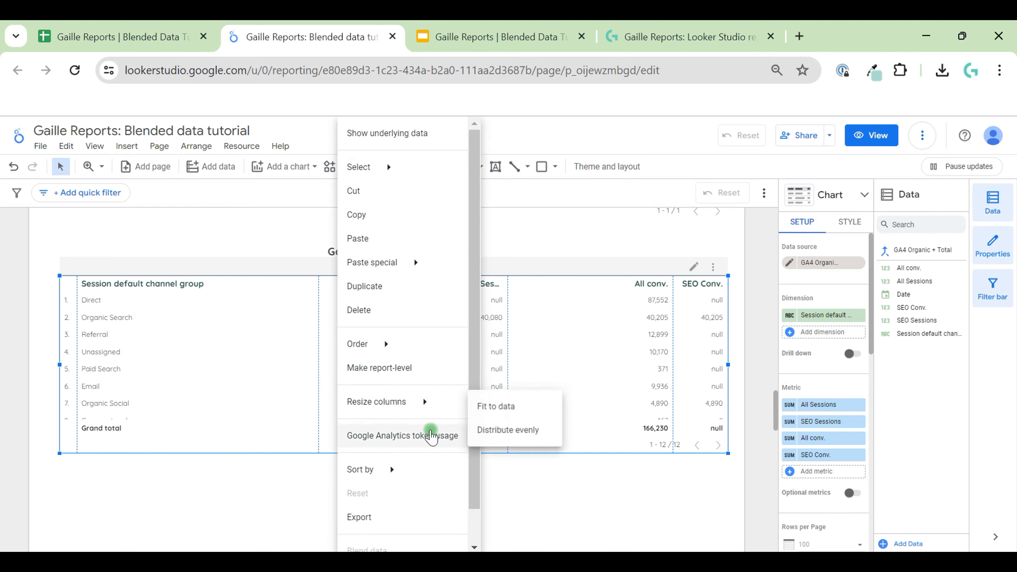
left_click(517, 413)
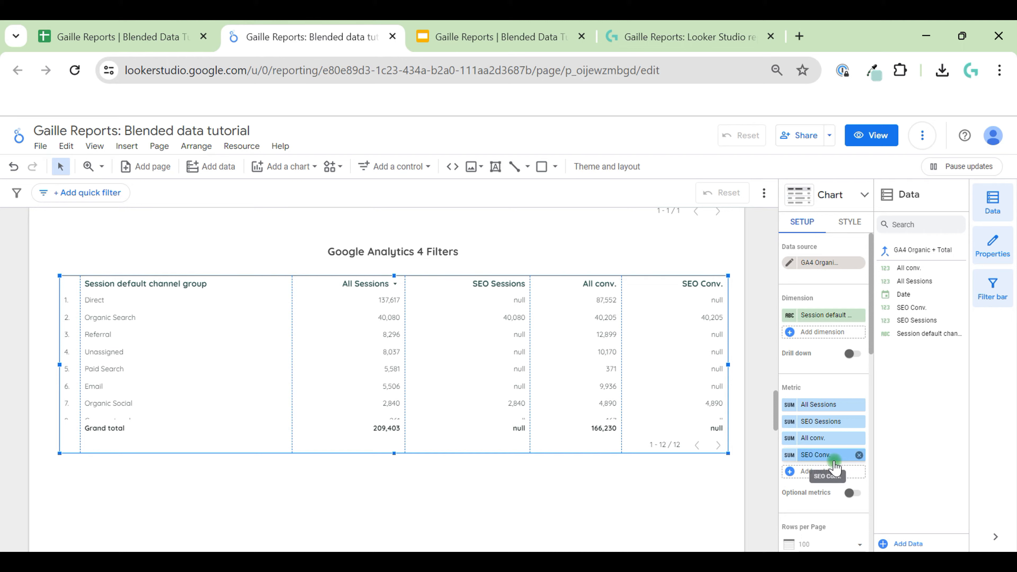
scroll(496, 379, "down", 2)
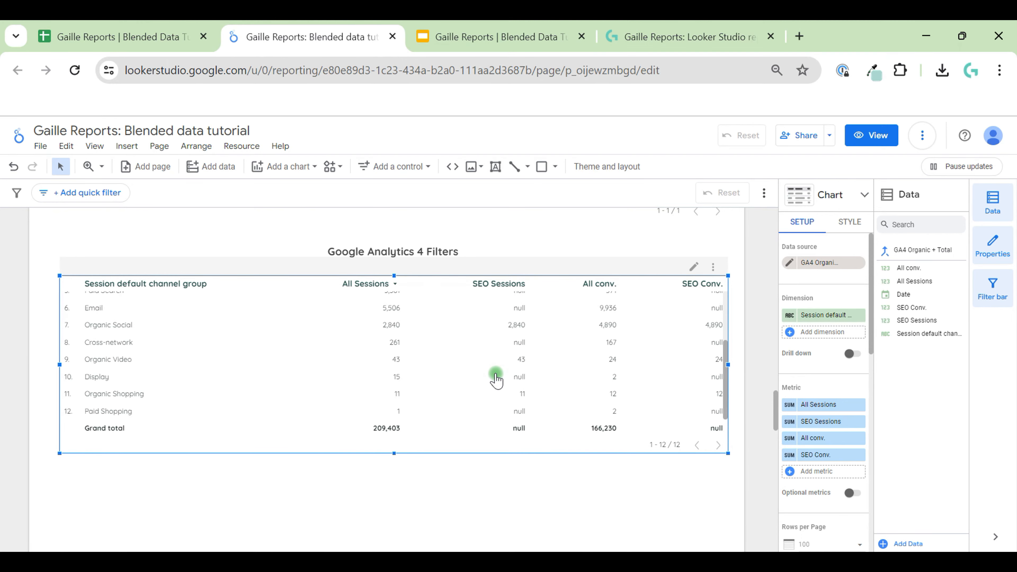
scroll(496, 379, "up", 2)
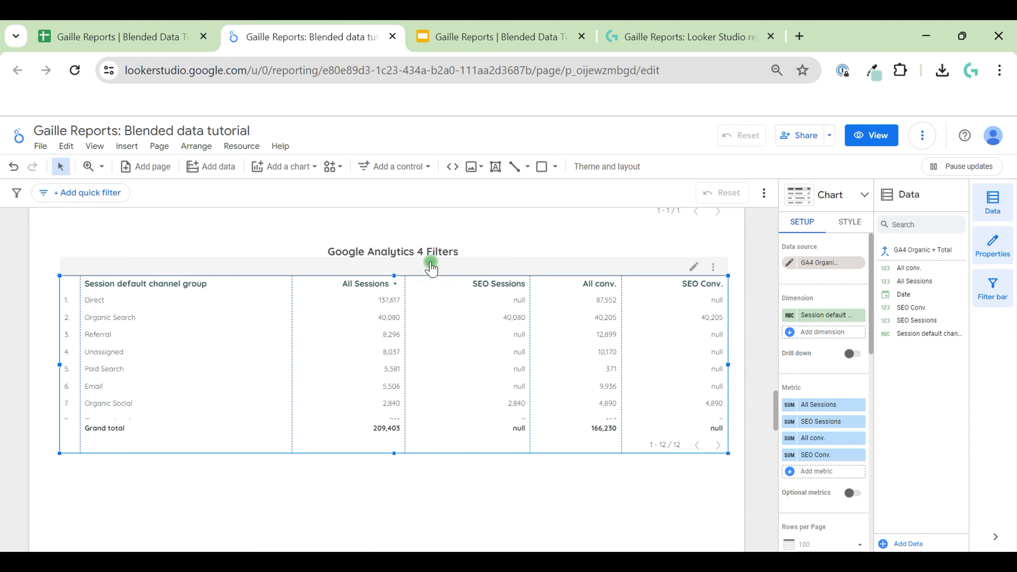
left_click_drag(431, 268, 432, 322)
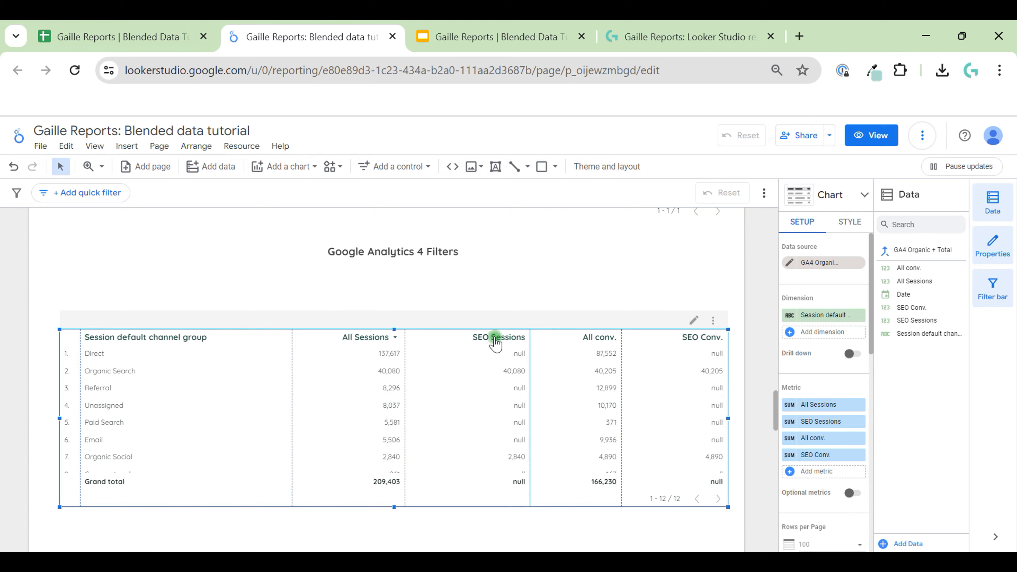
Remove the Session default channel group condition from the join, leaving only Date, and save the blend
left_click(789, 262)
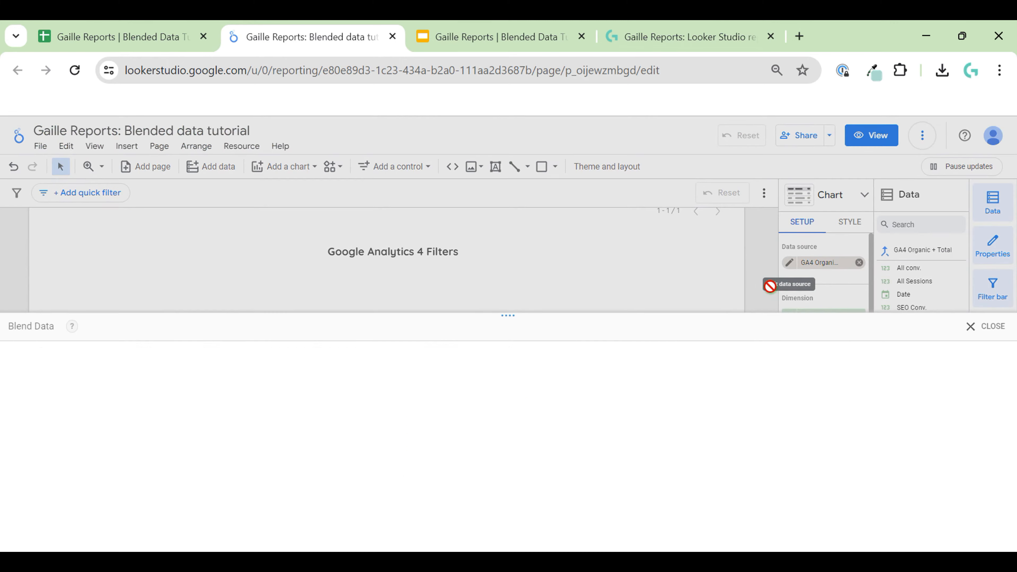
left_click(268, 377)
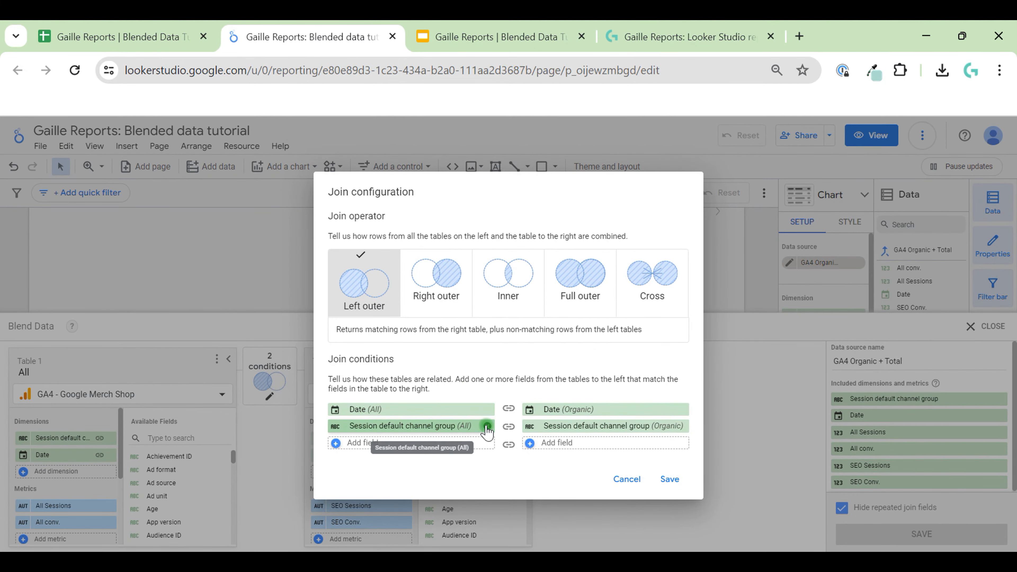
left_click(487, 427)
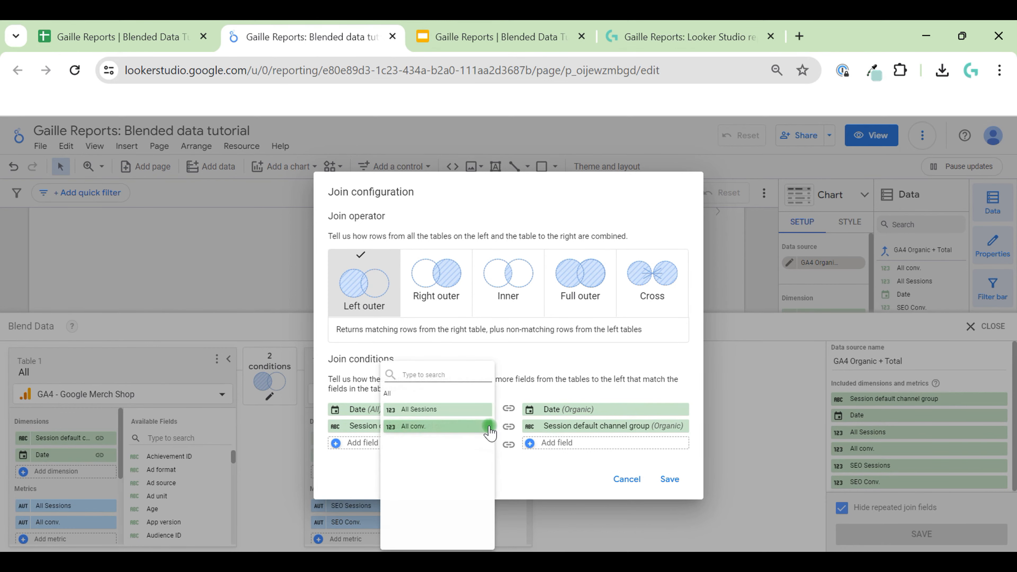
left_click(496, 432)
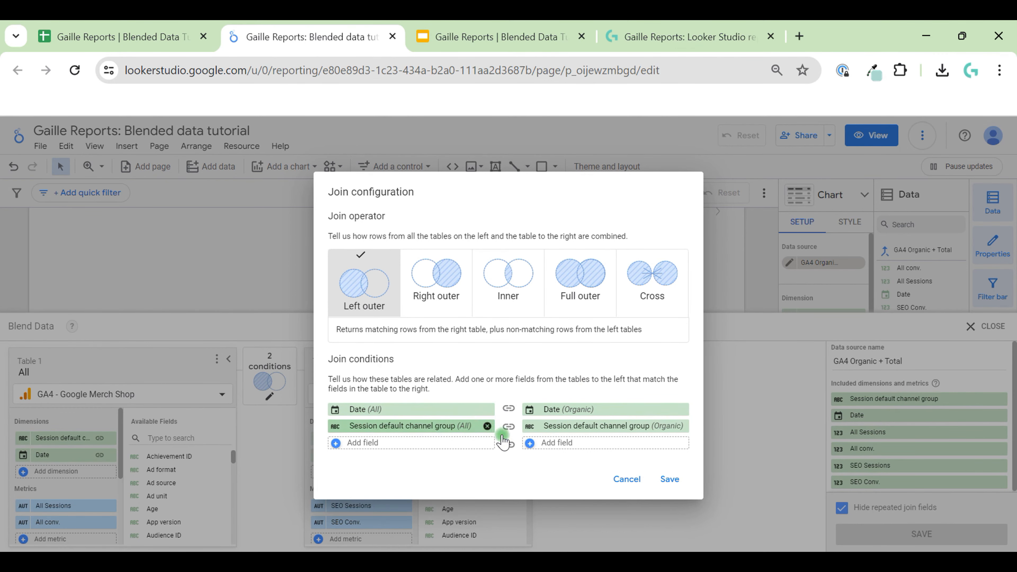
left_click(487, 426)
left_click(670, 479)
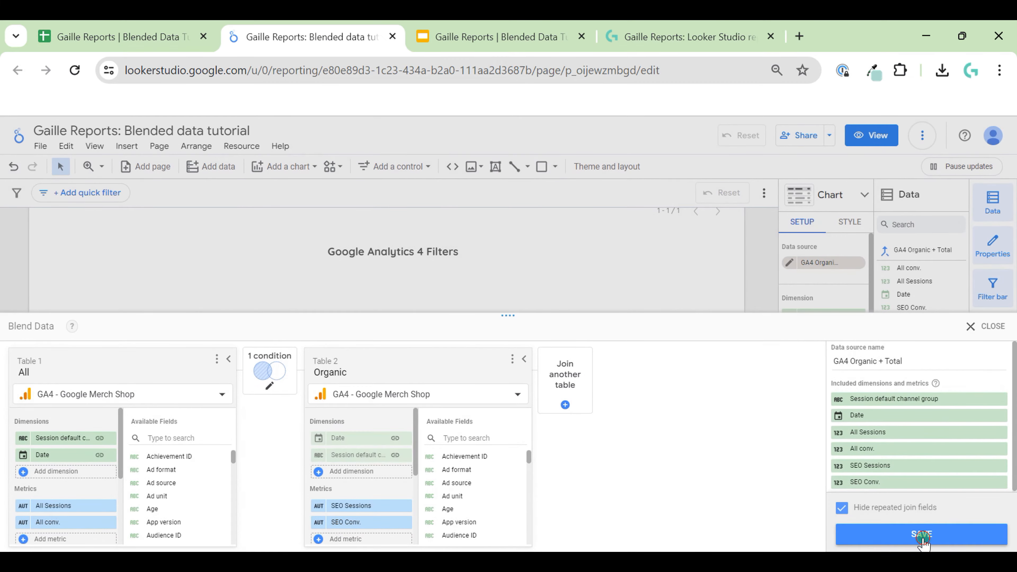
left_click(921, 536)
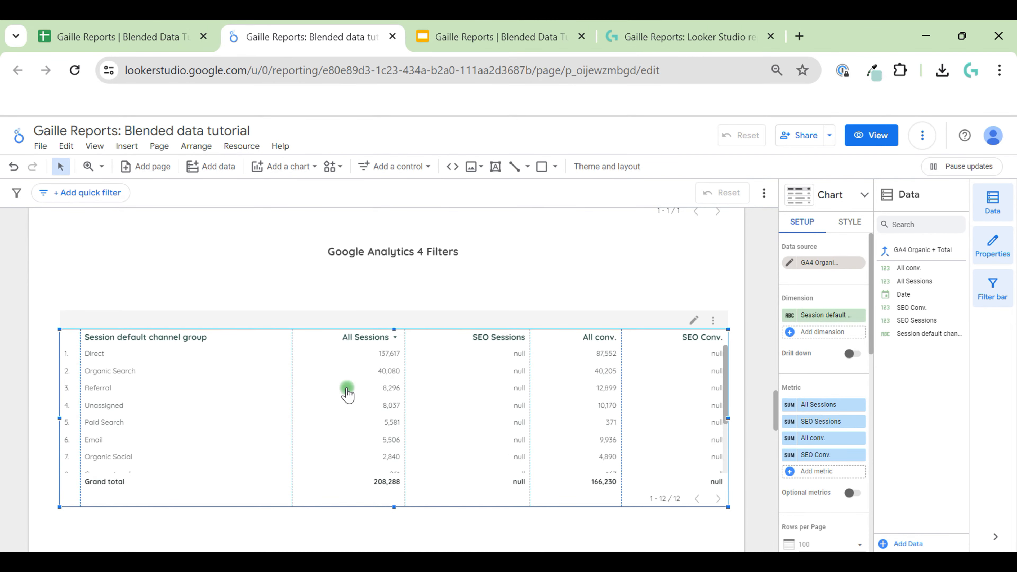
Restore Session default channel group as the second join condition between the All and Organic tables, and save the blend
left_click_drag(788, 260, 556, 375)
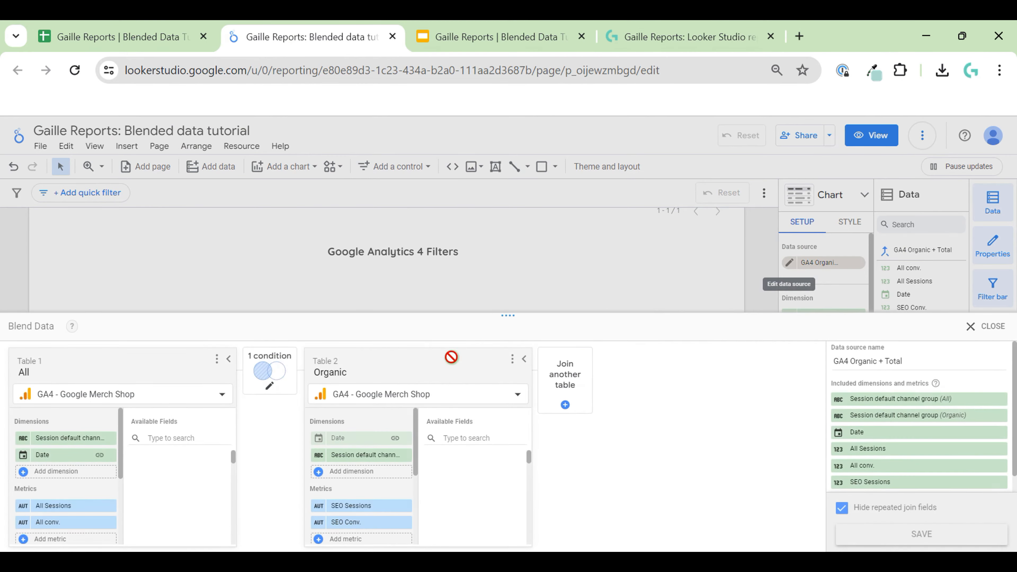
left_click(270, 386)
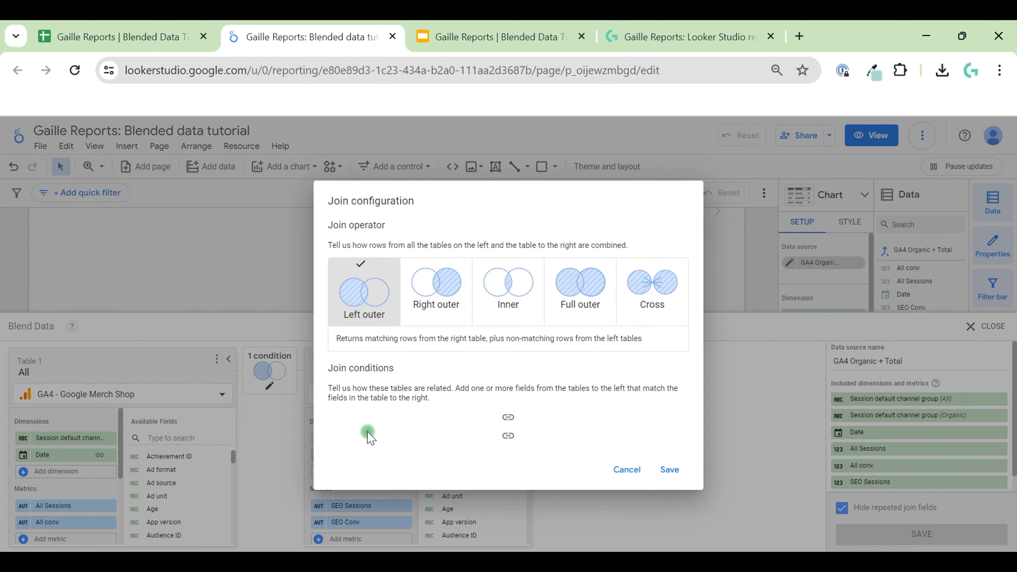
left_click(379, 435)
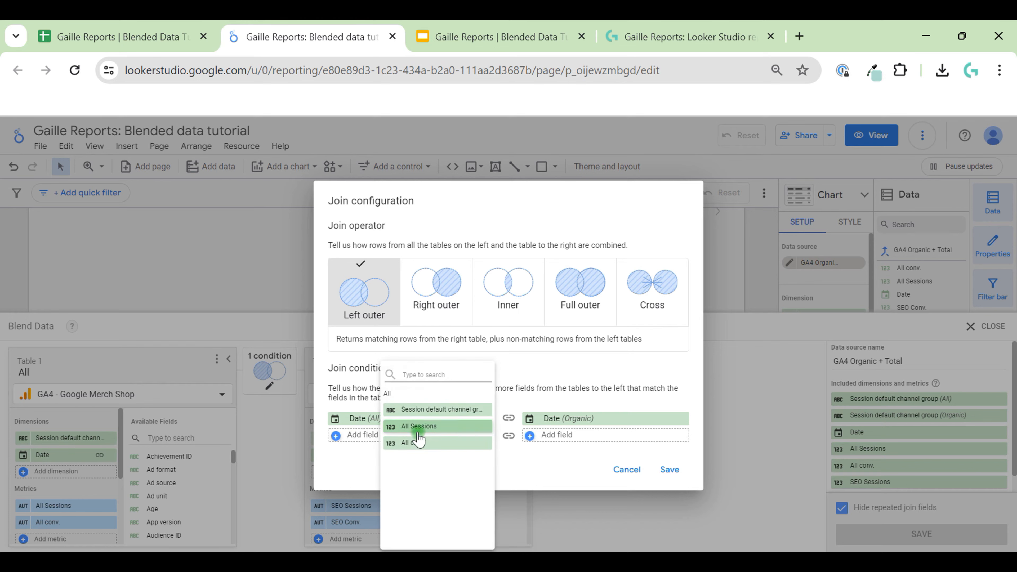
left_click(669, 470)
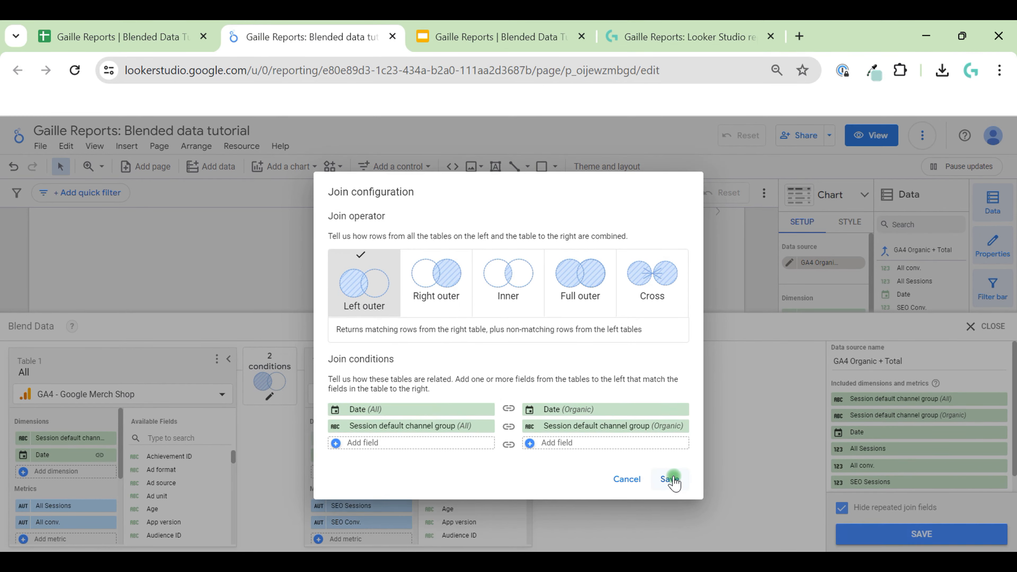
left_click(668, 471)
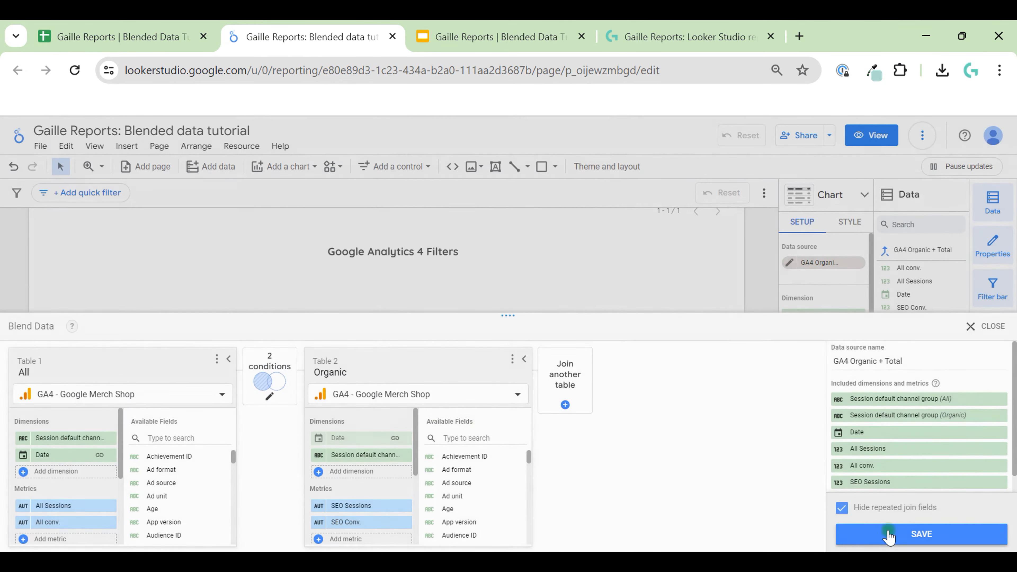
left_click(994, 326)
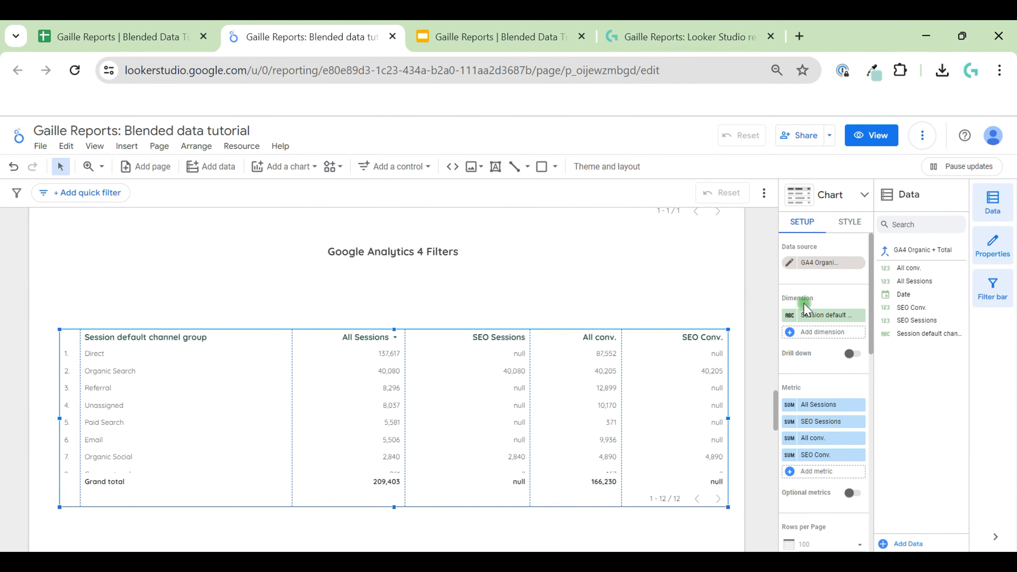
left_click(817, 317)
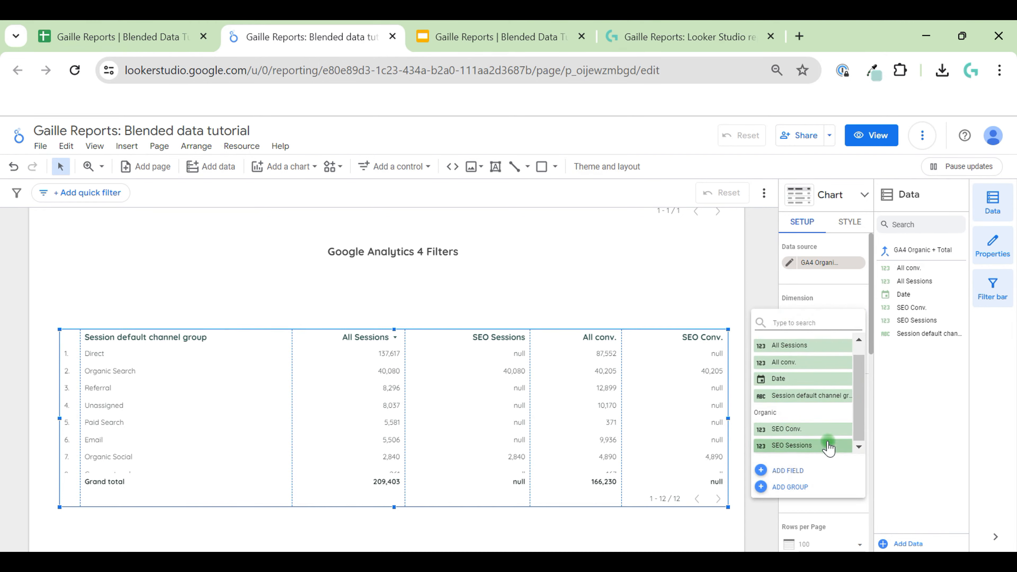
left_click(715, 274)
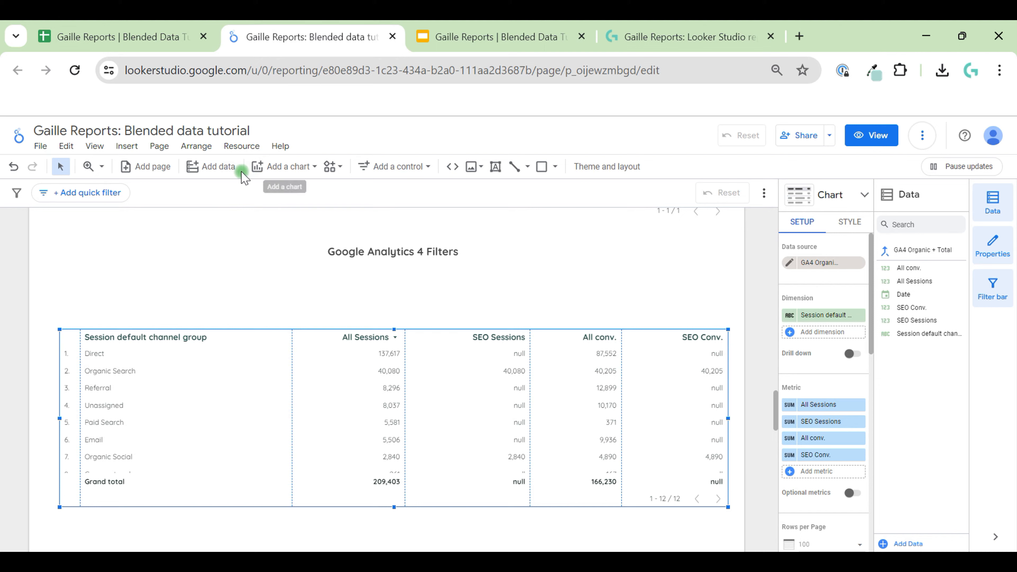
Add All Sessions and SEO Sessions scorecards side by side in the space above the channel group table
left_click(274, 168)
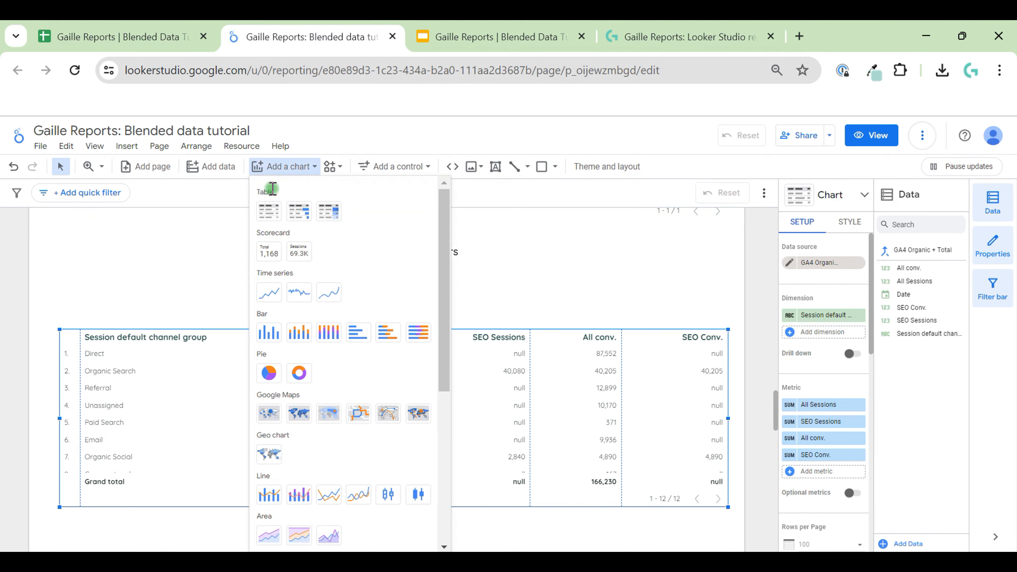
left_click(267, 240)
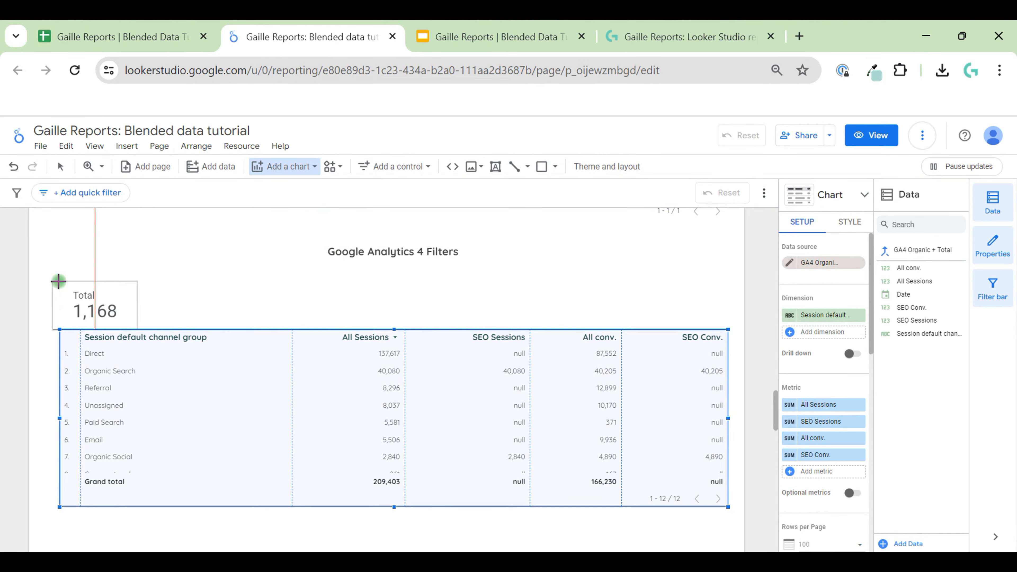
left_click(66, 273)
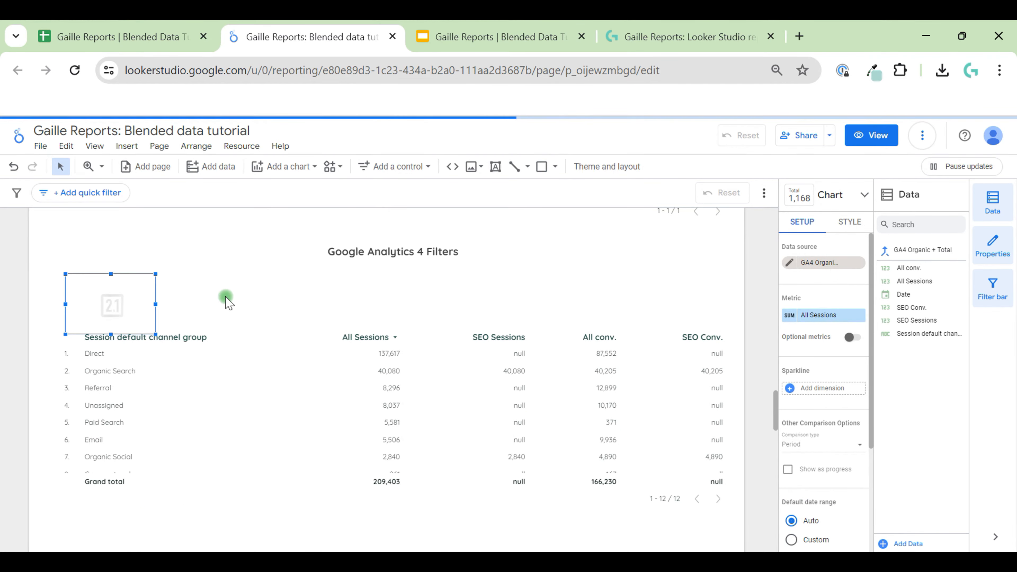
left_click_drag(134, 300, 139, 291)
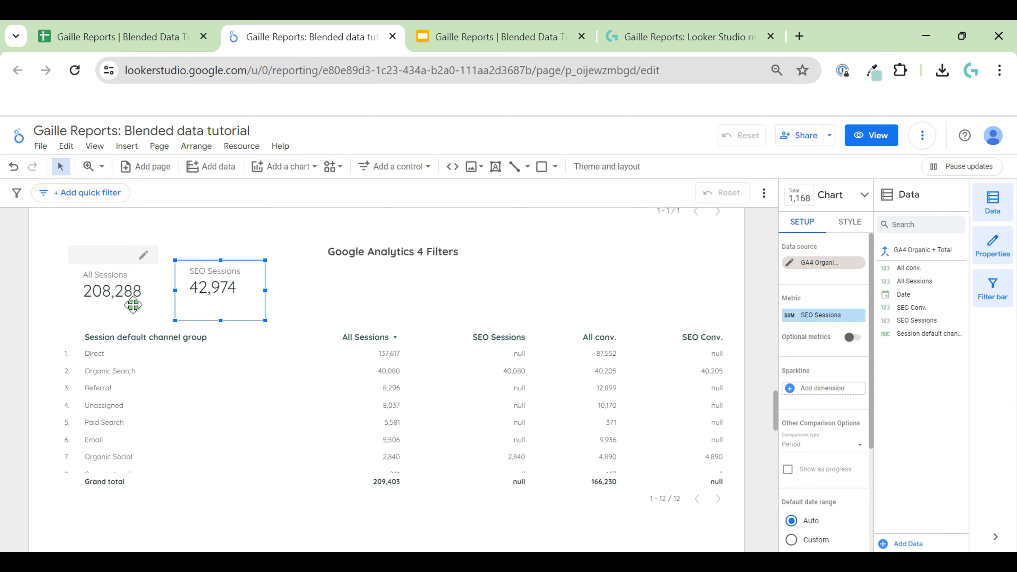
left_click(133, 305)
Edit the channel group table's blend and remove the Session default channel group dimension from both the All and Organic tables
left_click(311, 399)
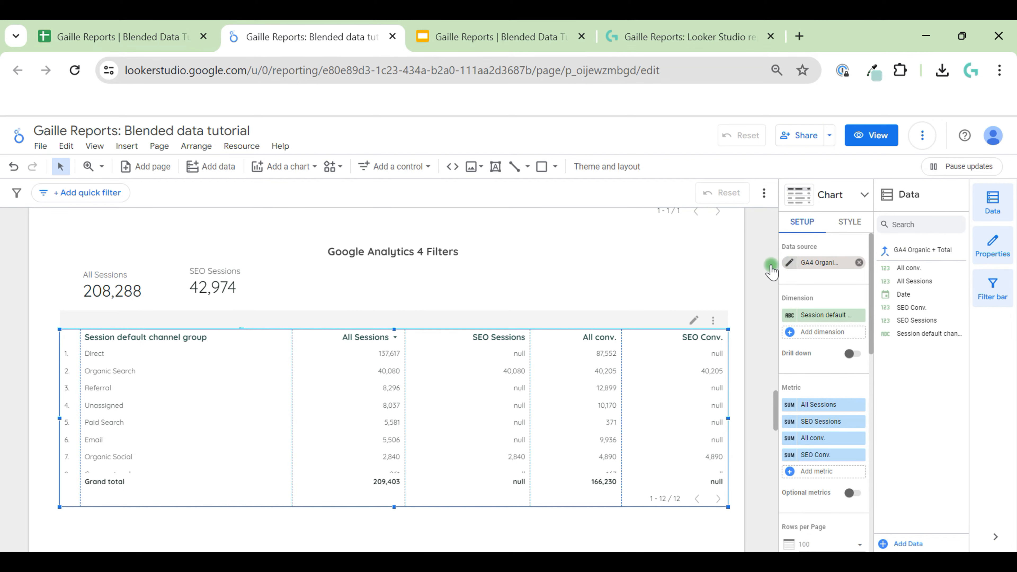
left_click(790, 263)
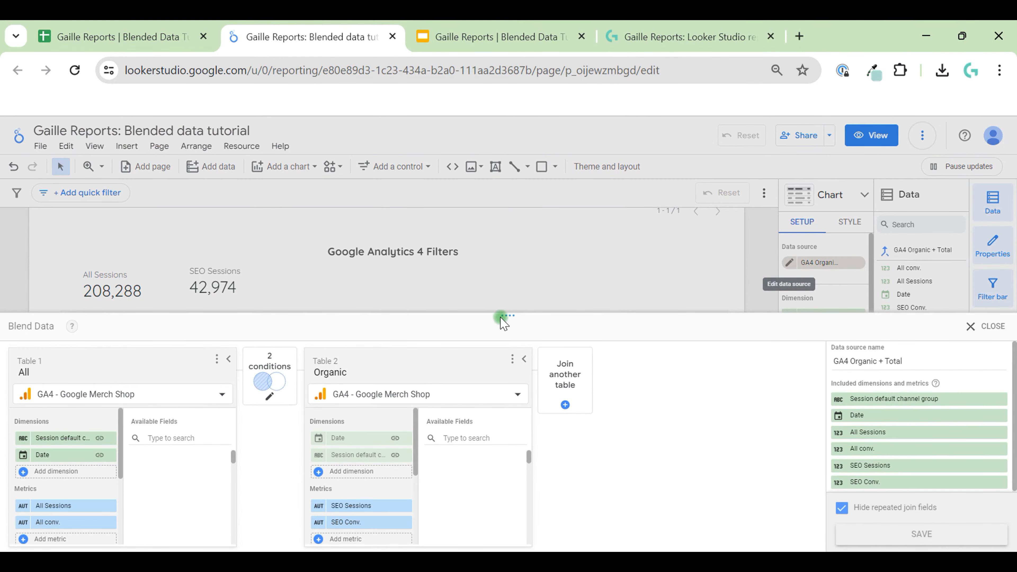
left_click_drag(509, 317, 518, 190)
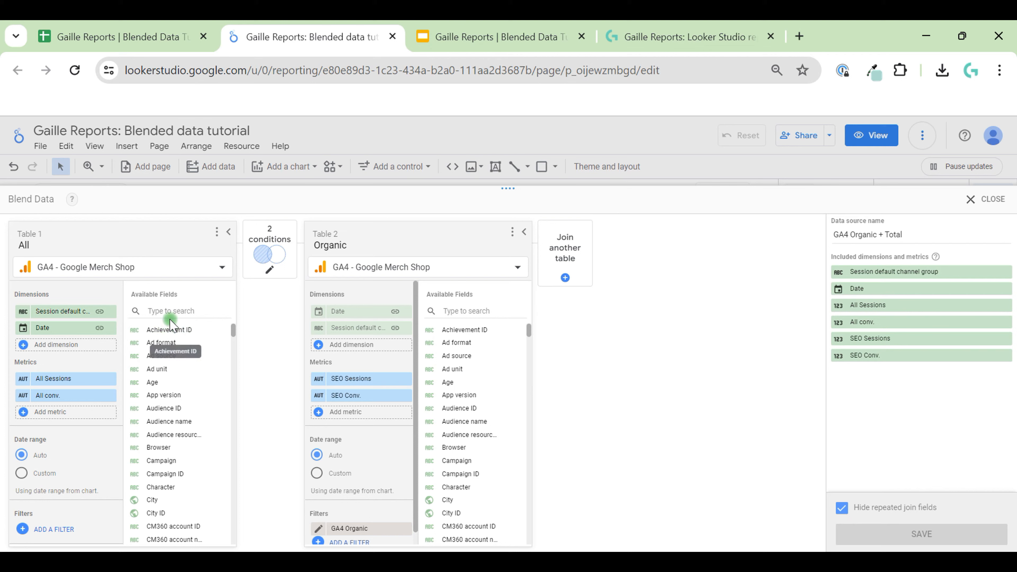
left_click(111, 311)
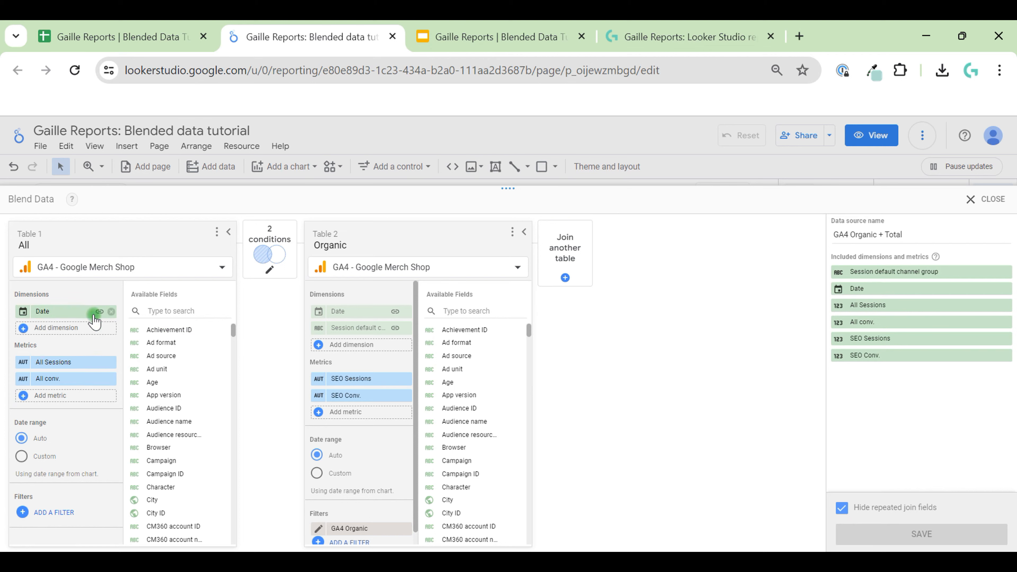
left_click(407, 329)
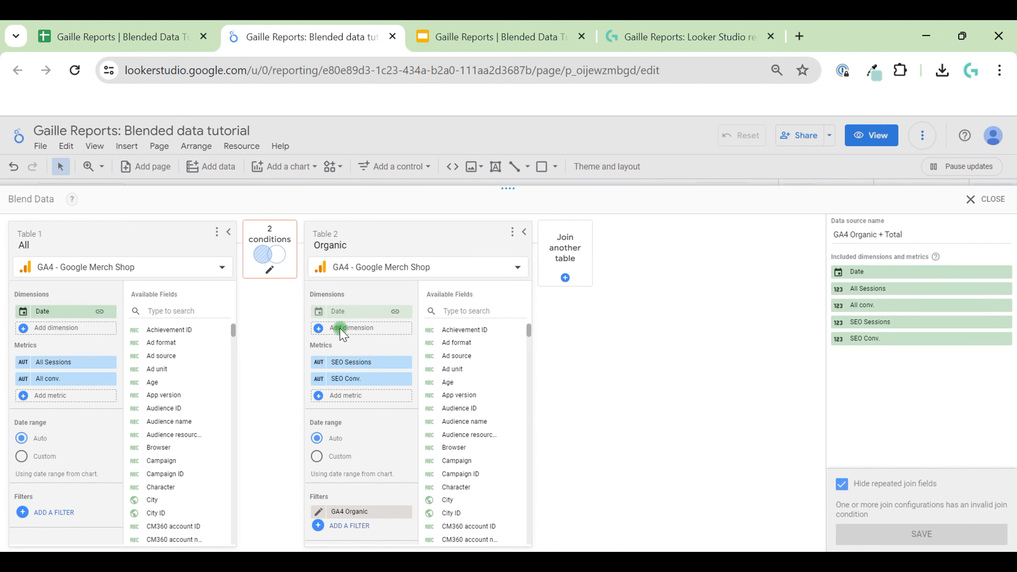
Delete the missing second join condition, leaving only Date, and save the join configuration and the blend
left_click(275, 267)
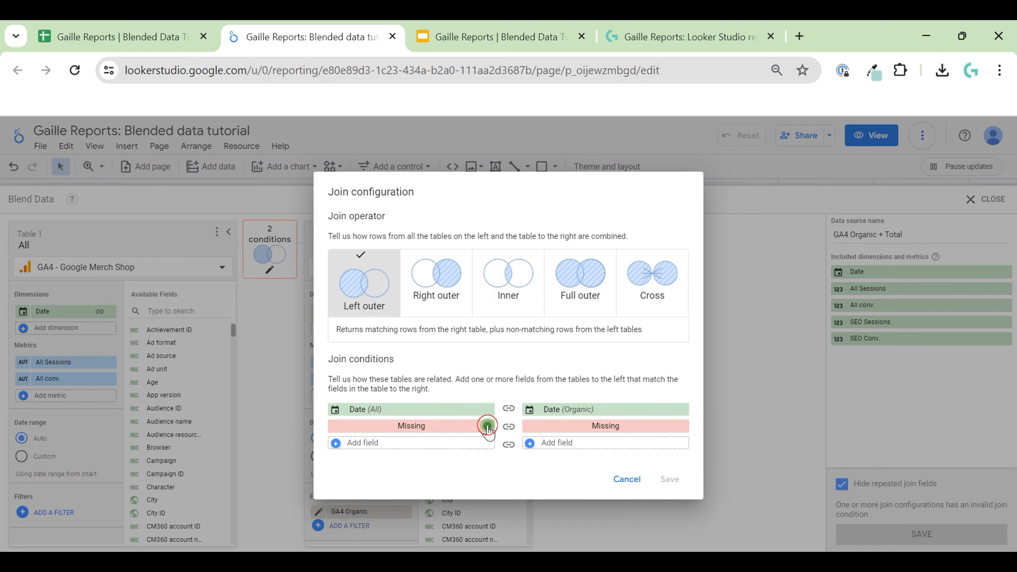
left_click(682, 426)
left_click(676, 470)
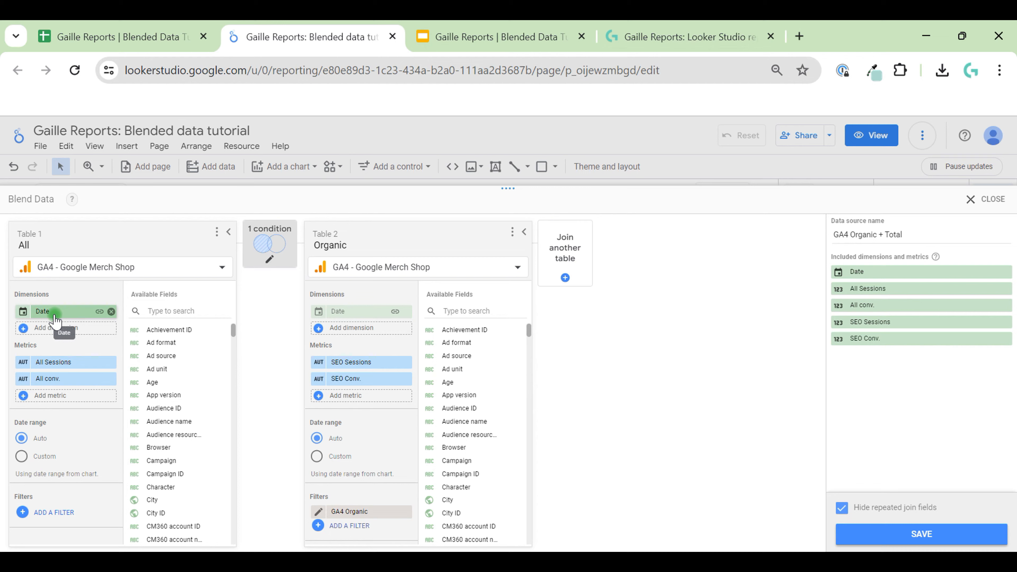
left_click(874, 536)
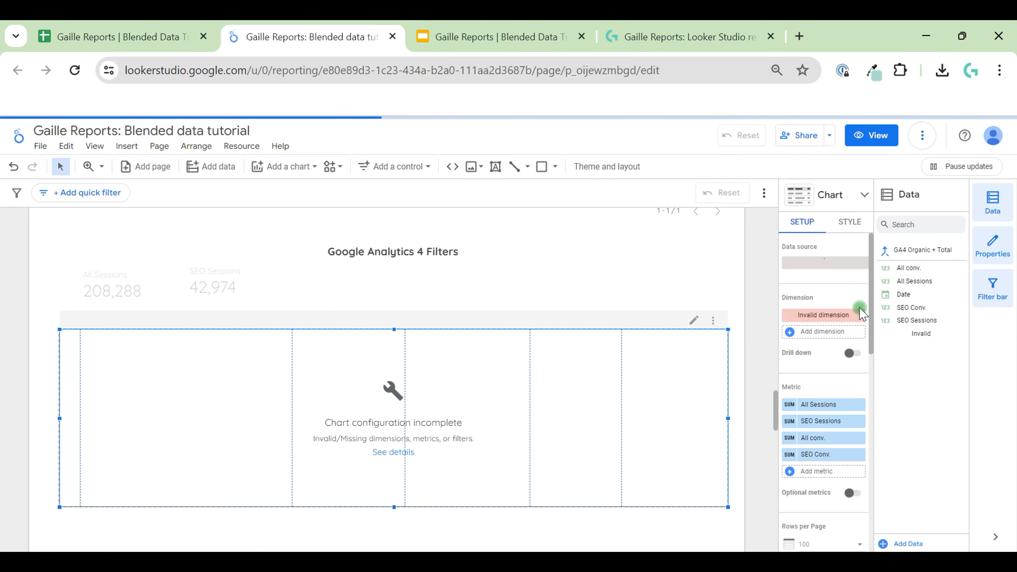
Remove the invalid dimension from the table below the scorecards
left_click(831, 315)
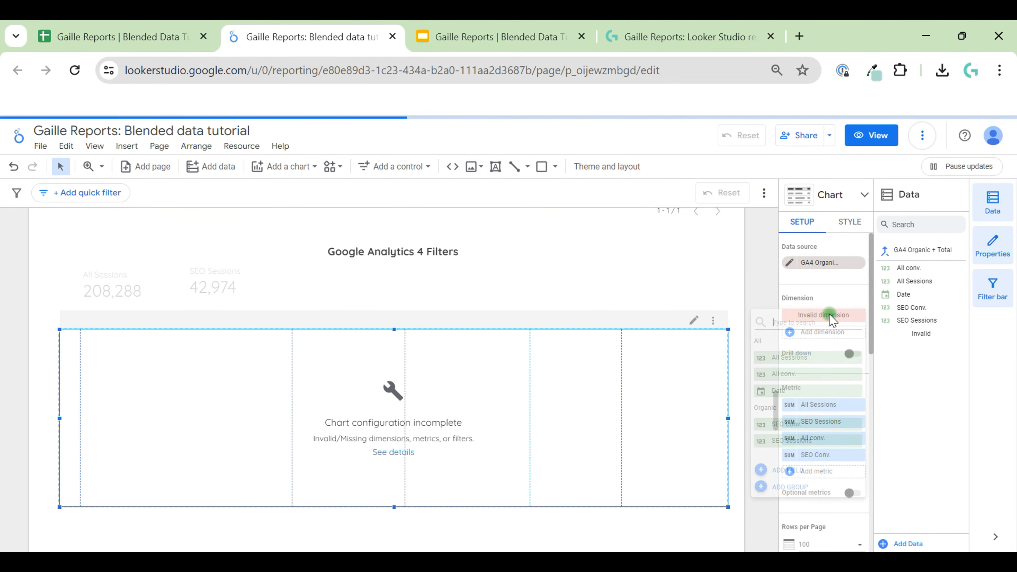
left_click(864, 317)
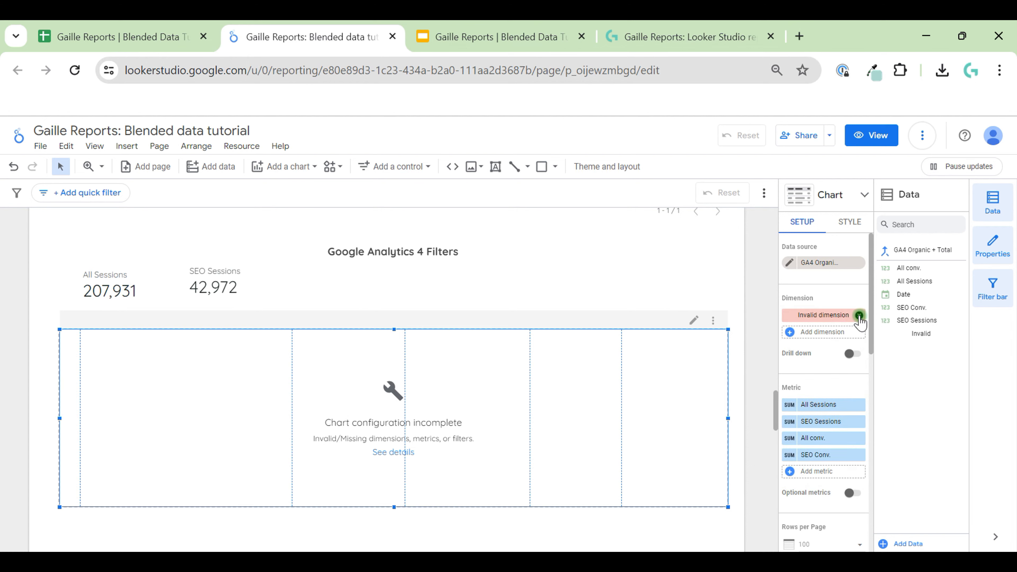
left_click(856, 316)
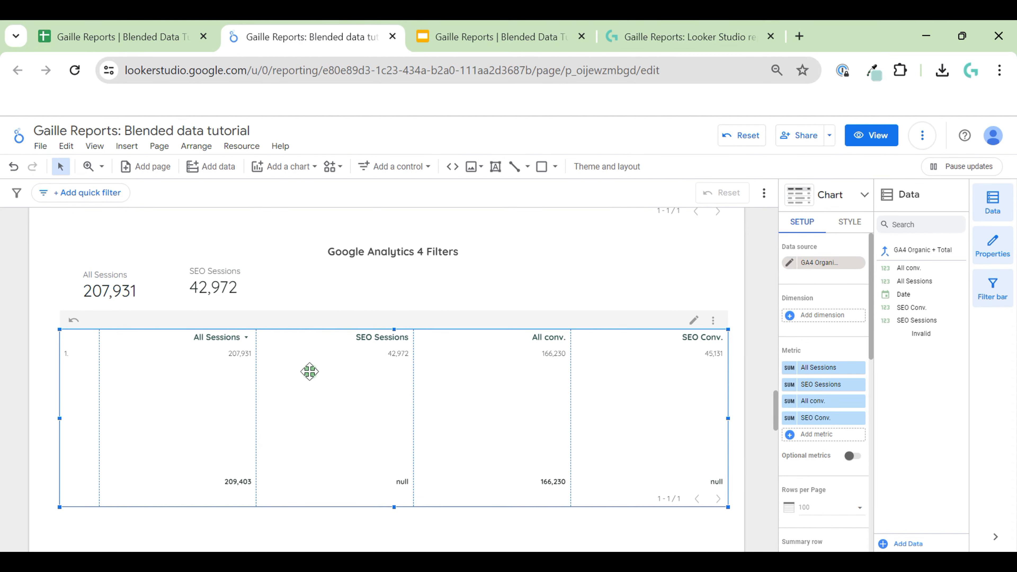
Add a calculated metric named SEO % to the table and set its data type to Percent
scroll(407, 308, "up", 5)
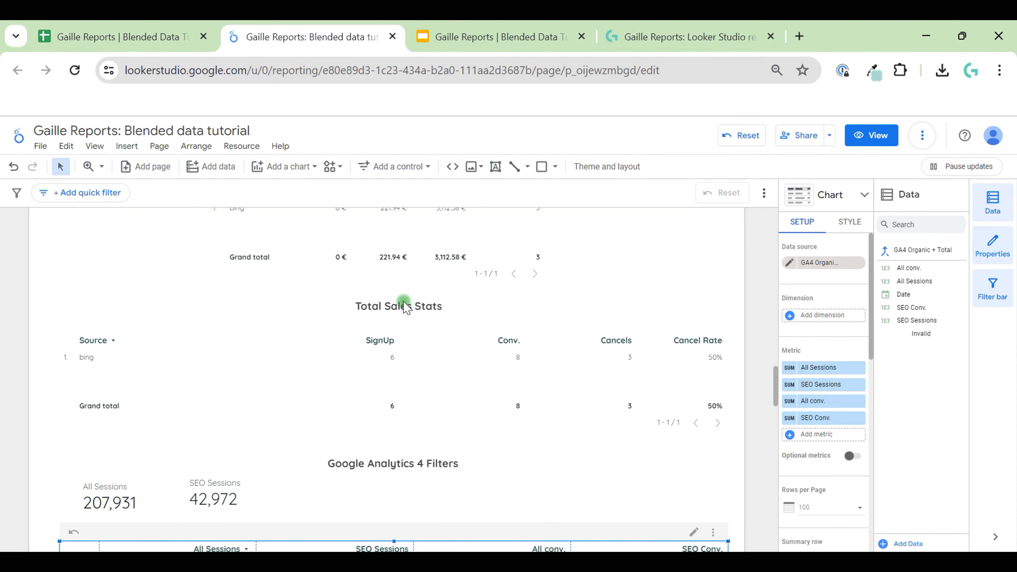
scroll(255, 427, "down", 4)
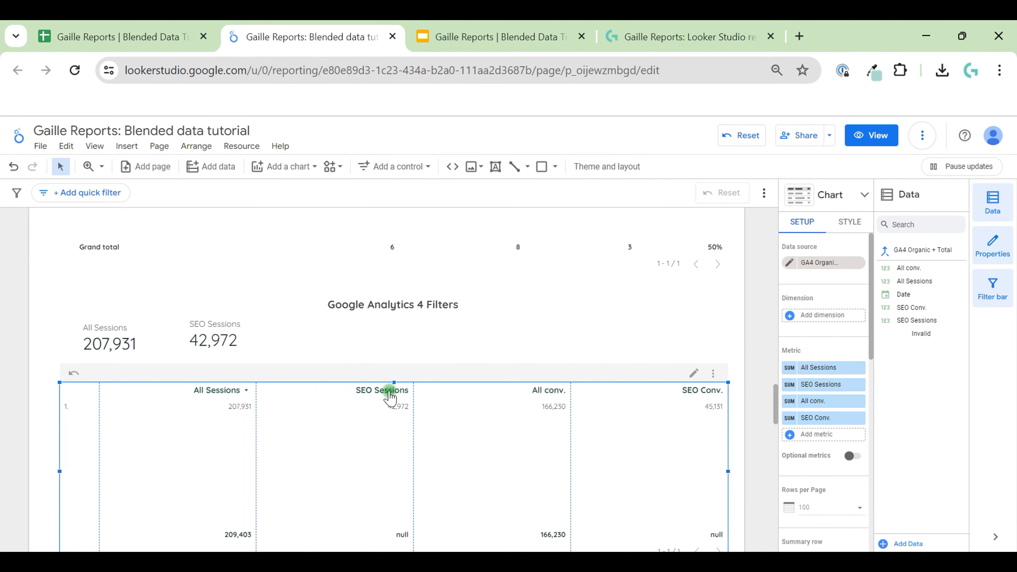
left_click(479, 384)
scroll(479, 387, "down", 1)
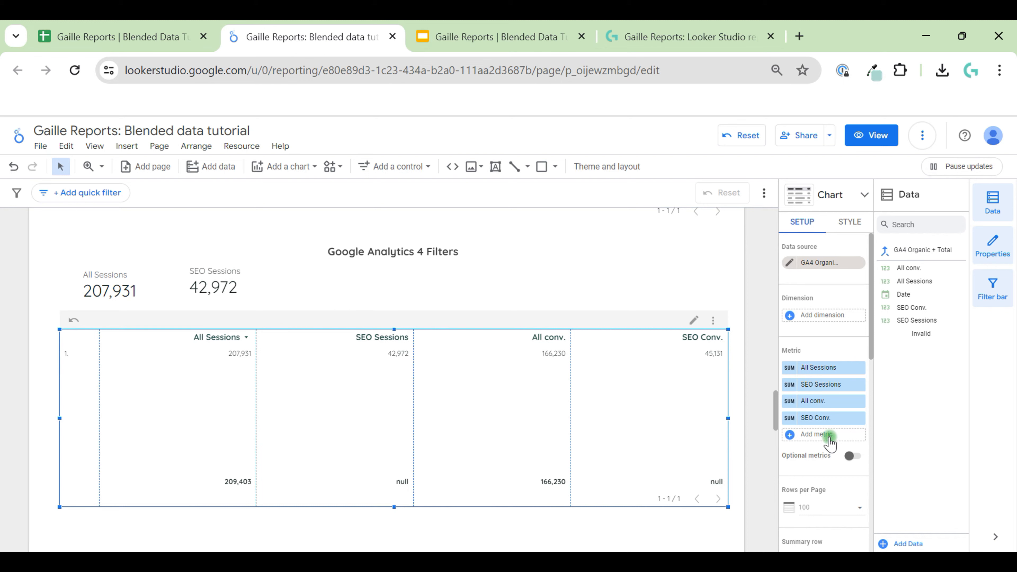
left_click(816, 435)
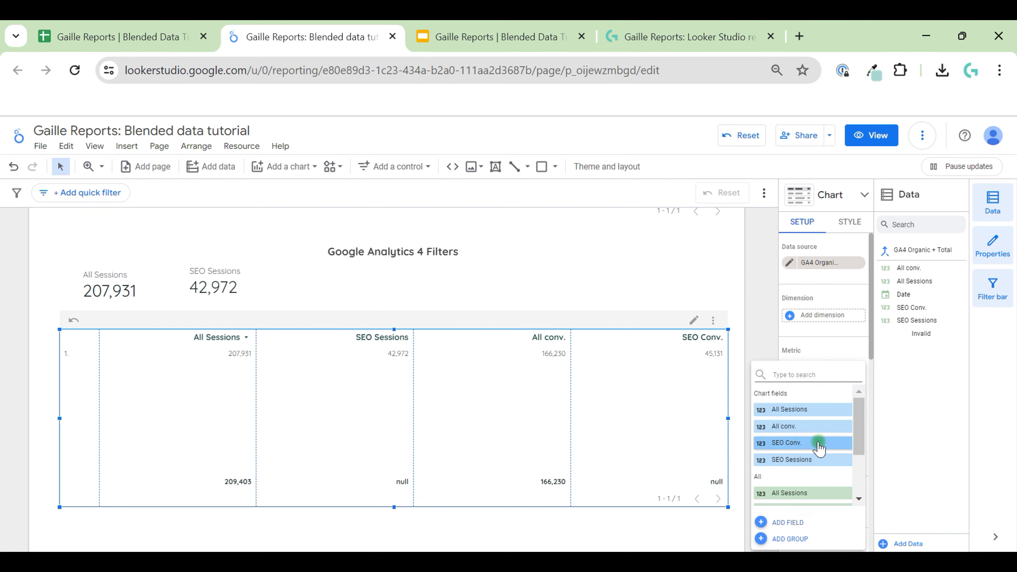
left_click(800, 525)
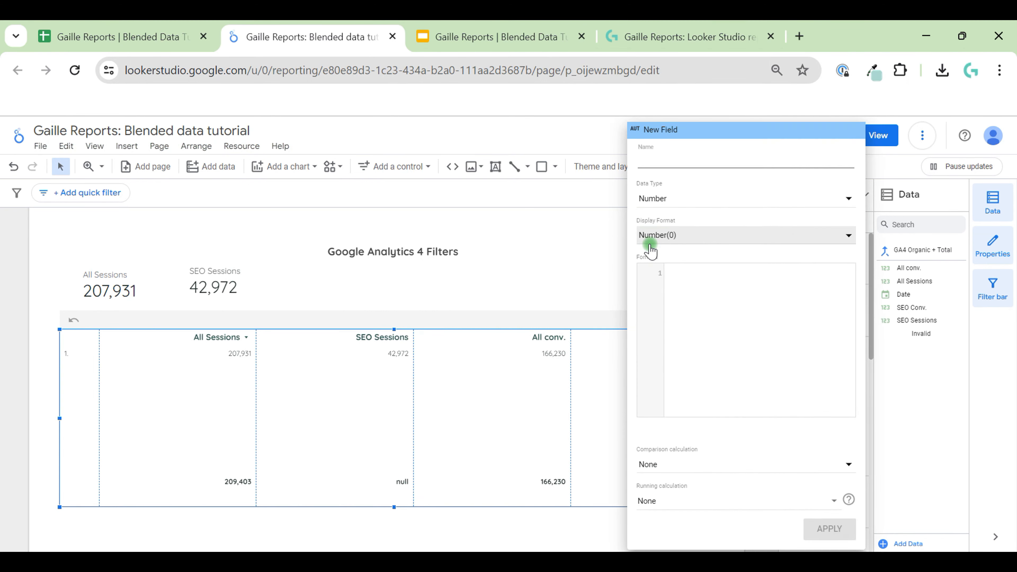
type("S")
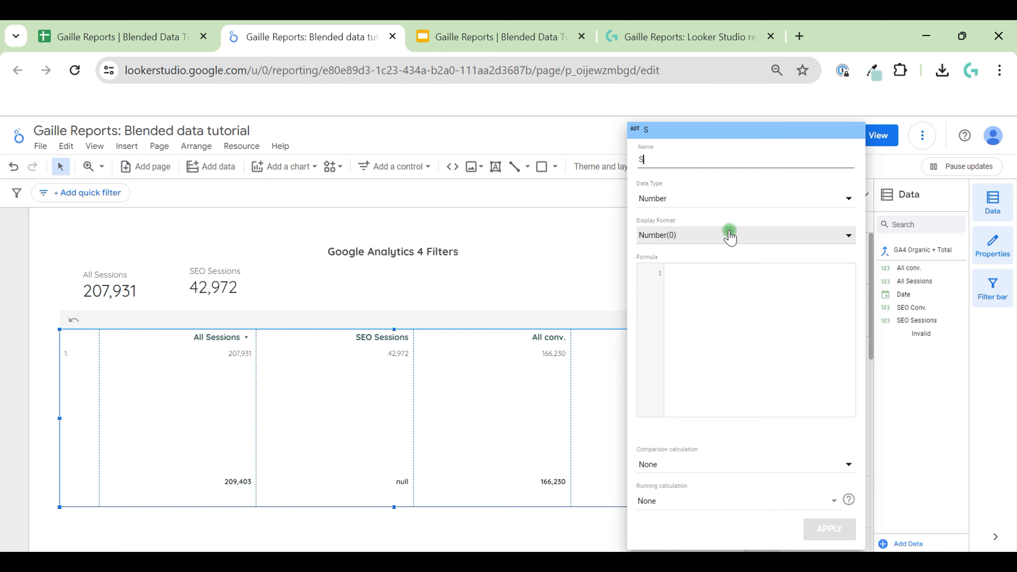
type("EO %")
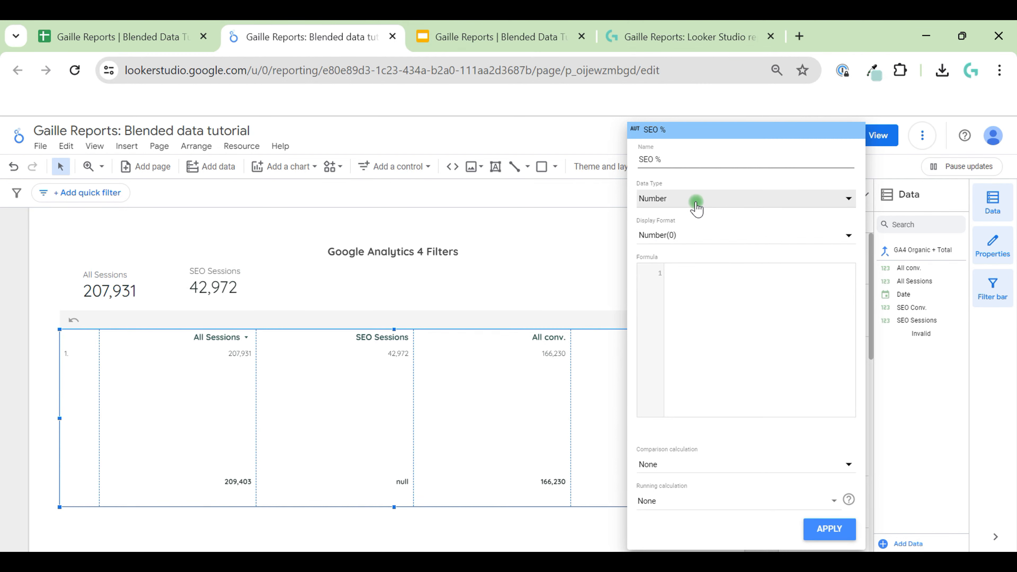
left_click(697, 202)
mouse_move(684, 208)
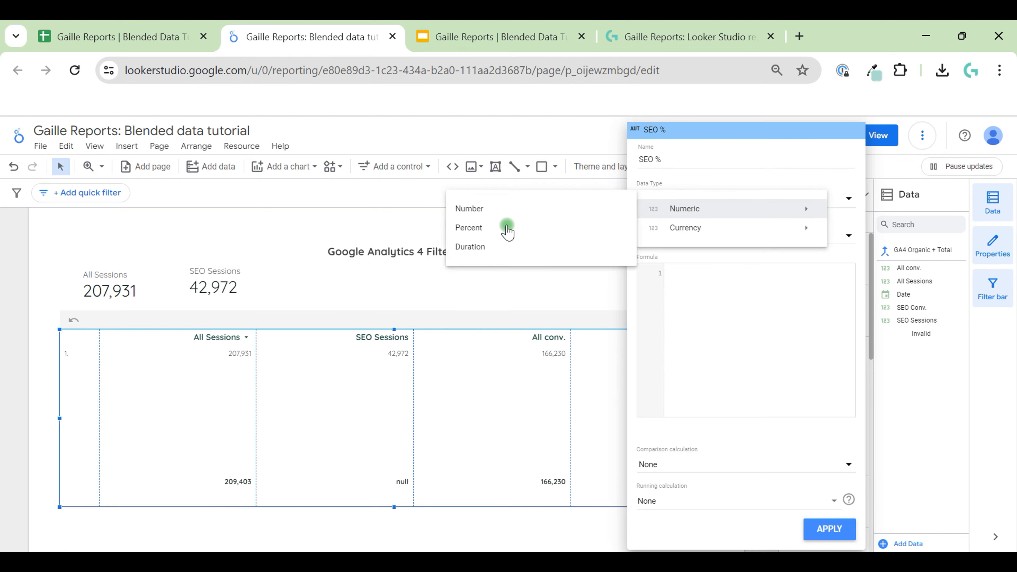
left_click(507, 231)
Enter the SEO % formula as SEO Sessions divided by All Sessions, using the blend's fields
left_click(743, 301)
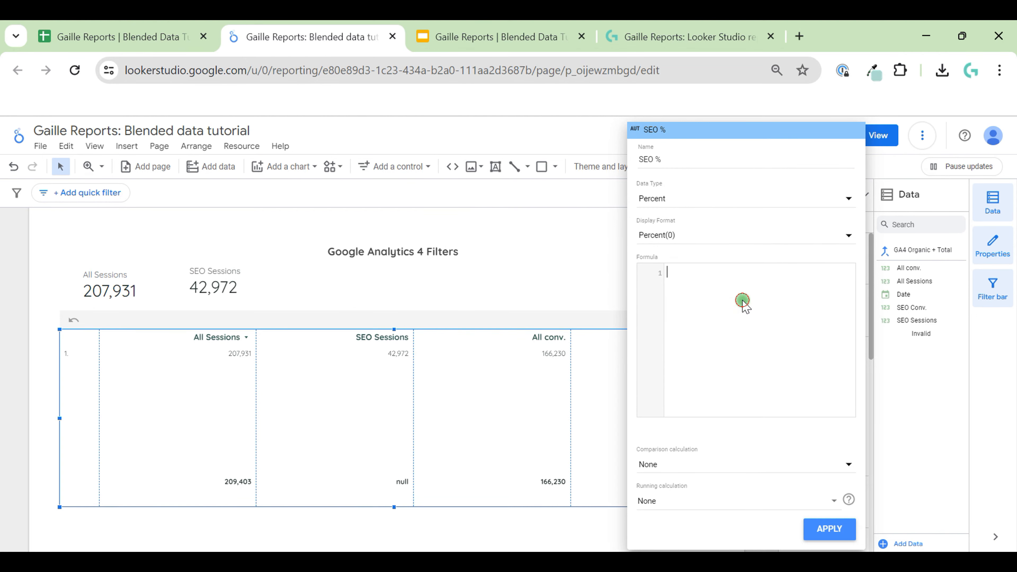
type("seo")
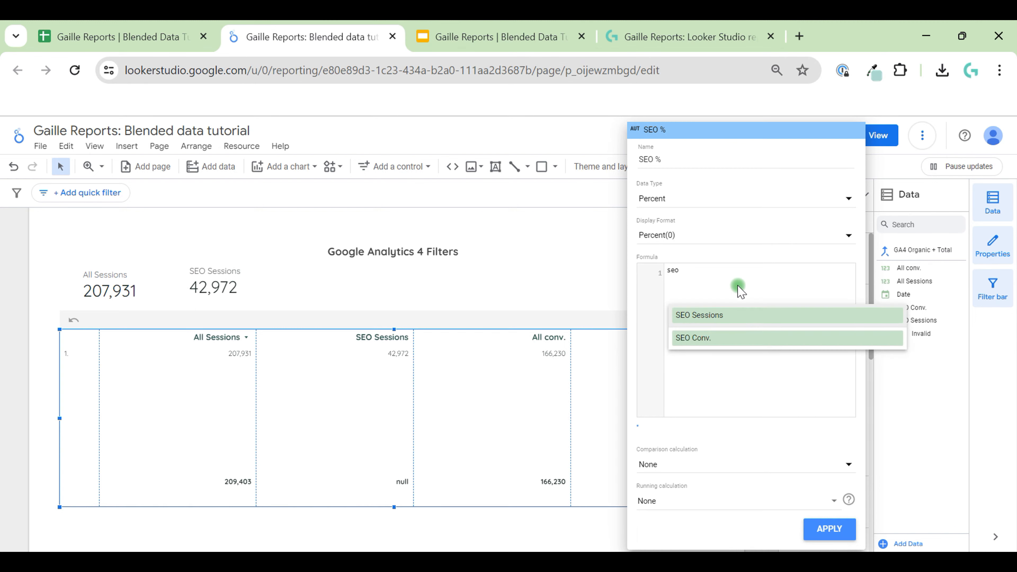
left_click(726, 317)
type("/")
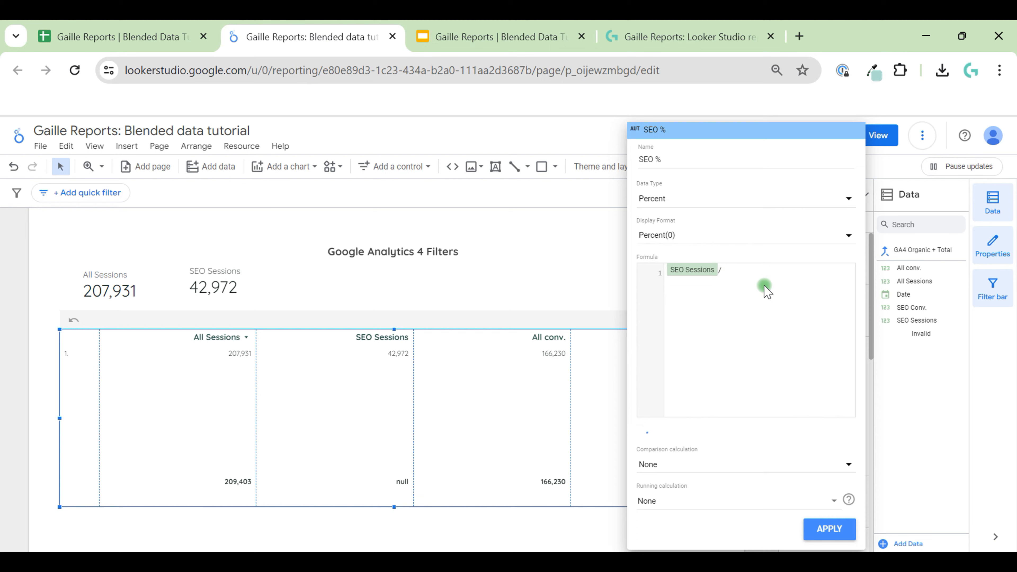
type("all")
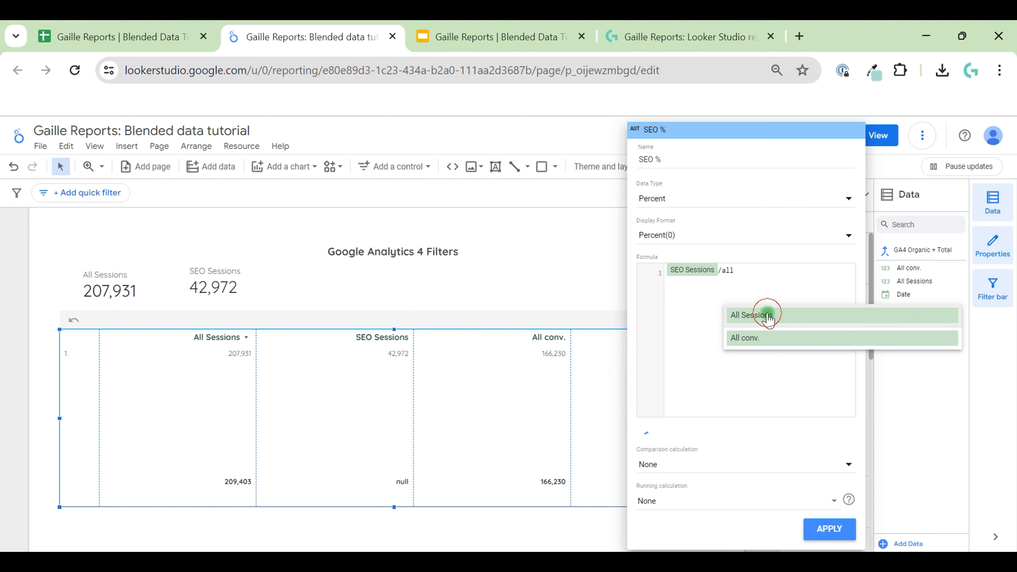
left_click(767, 314)
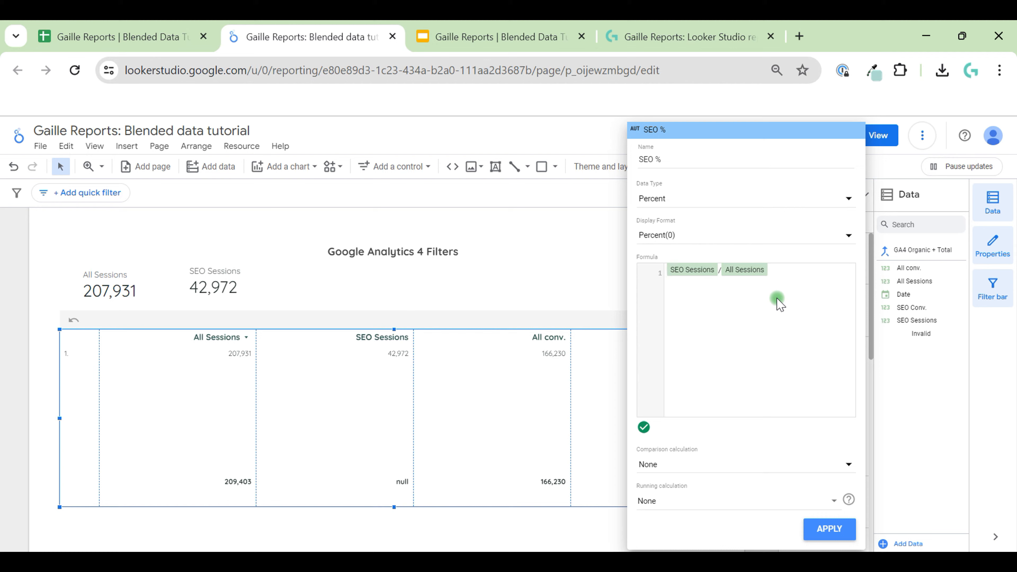
Wrap both fields of the SEO % formula in SUM, apply the metric, and widen the SEO % column in the table
type("sum")
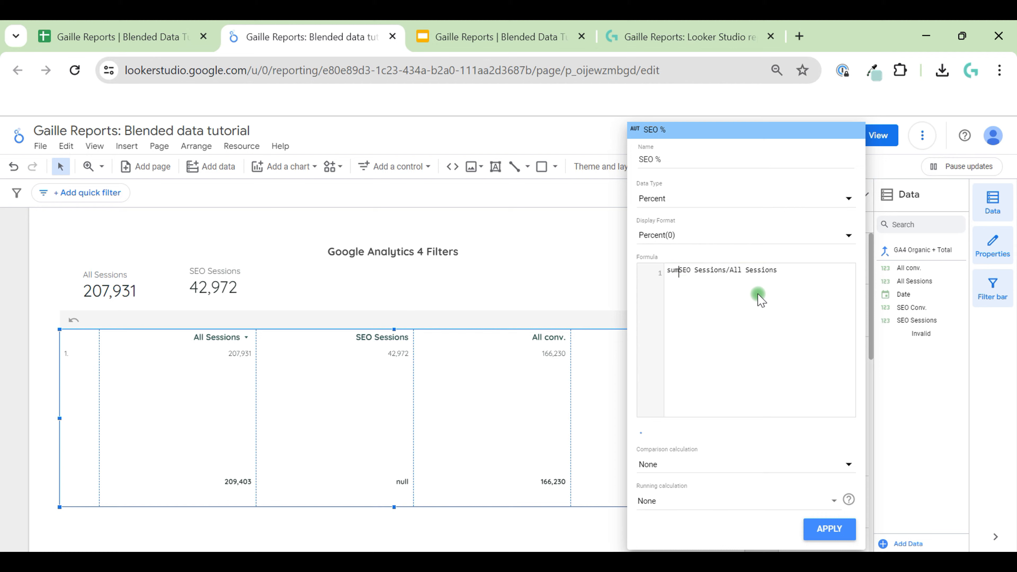
type("(")
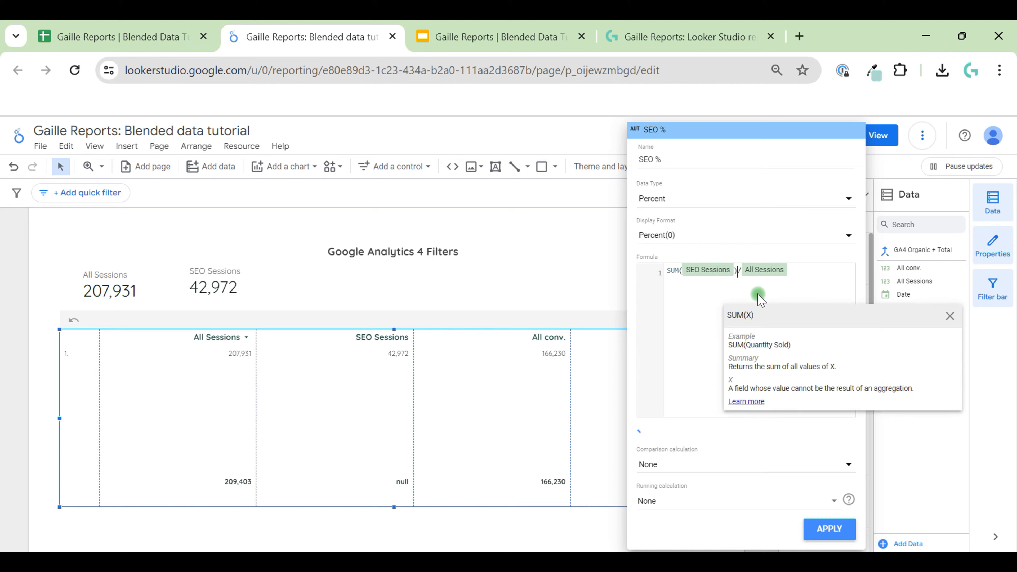
key("Right")
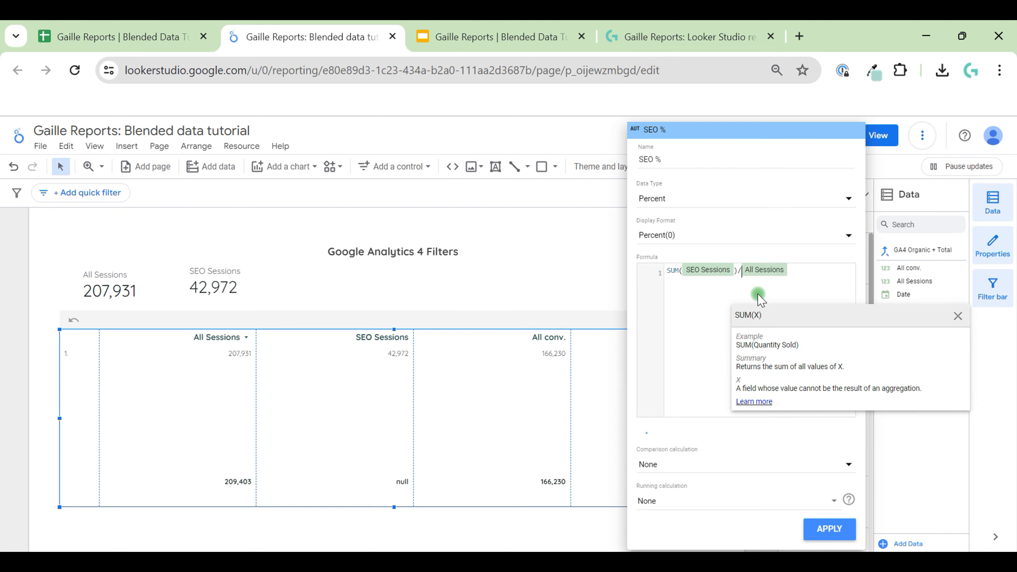
type("sum(")
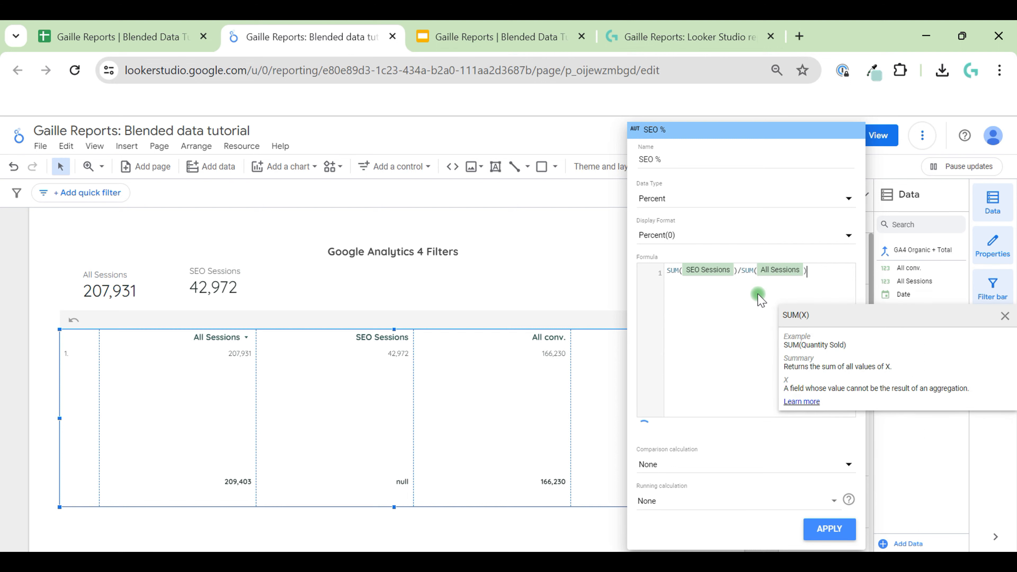
type(")")
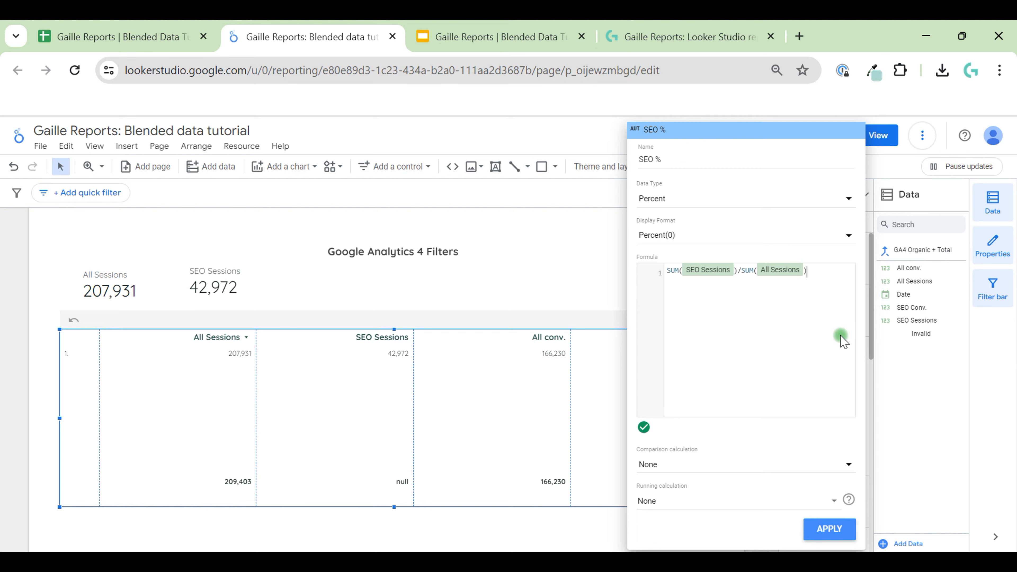
left_click(819, 528)
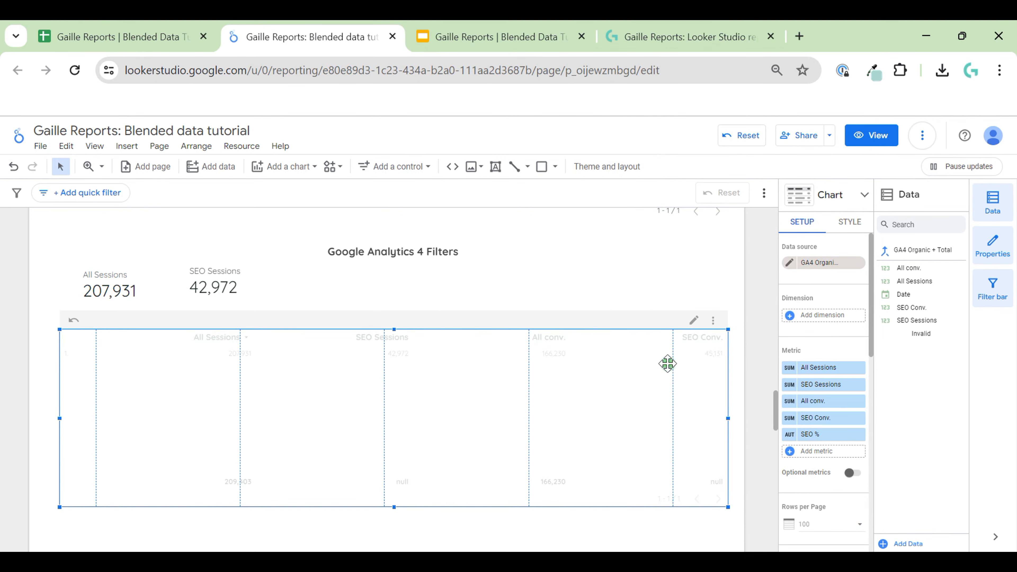
left_click_drag(674, 359, 649, 359)
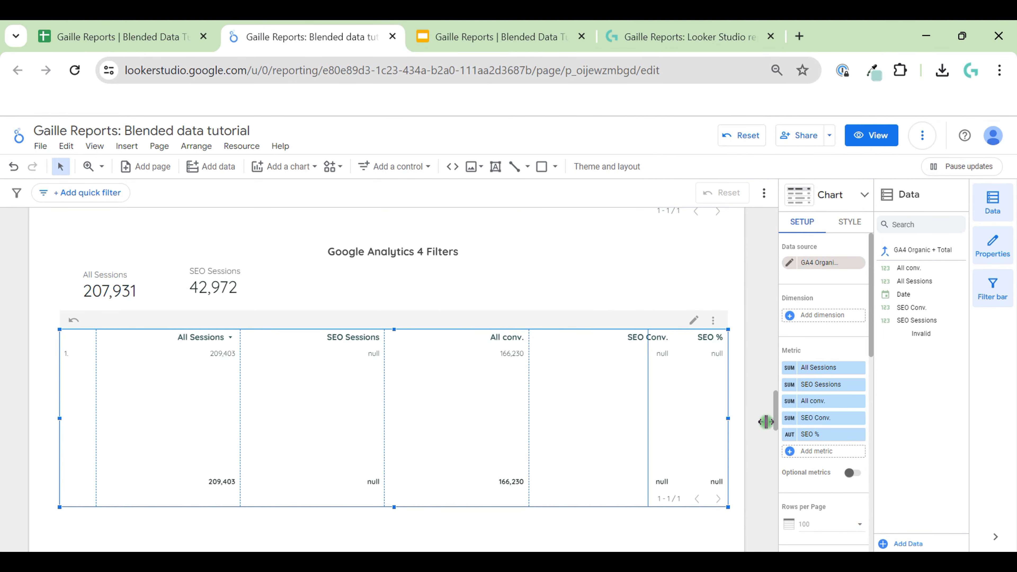
Open the table's SEO % metric and wrap SEO Sessions in an IFNULL function inside its SUM
left_click(791, 436)
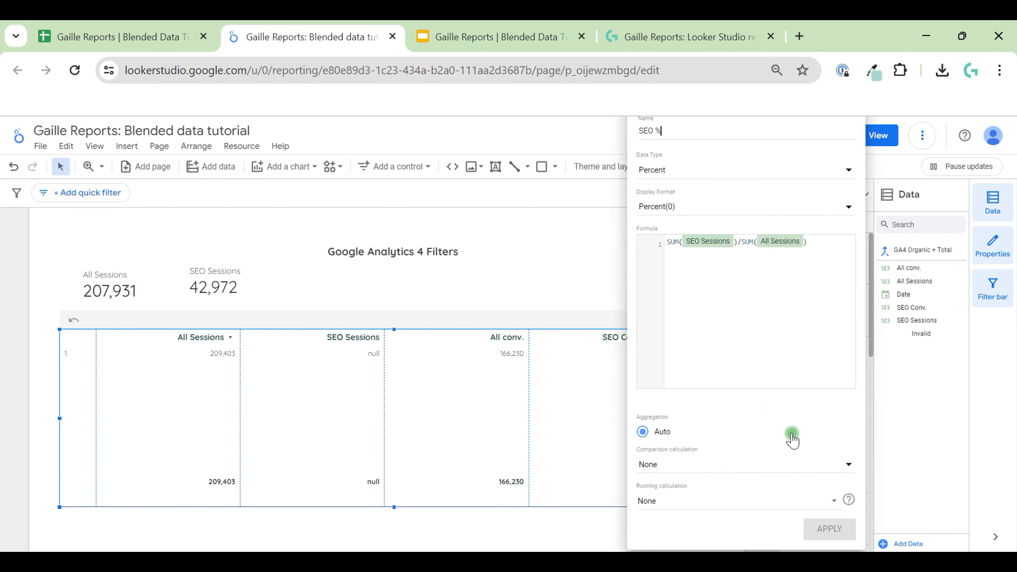
left_click(682, 242)
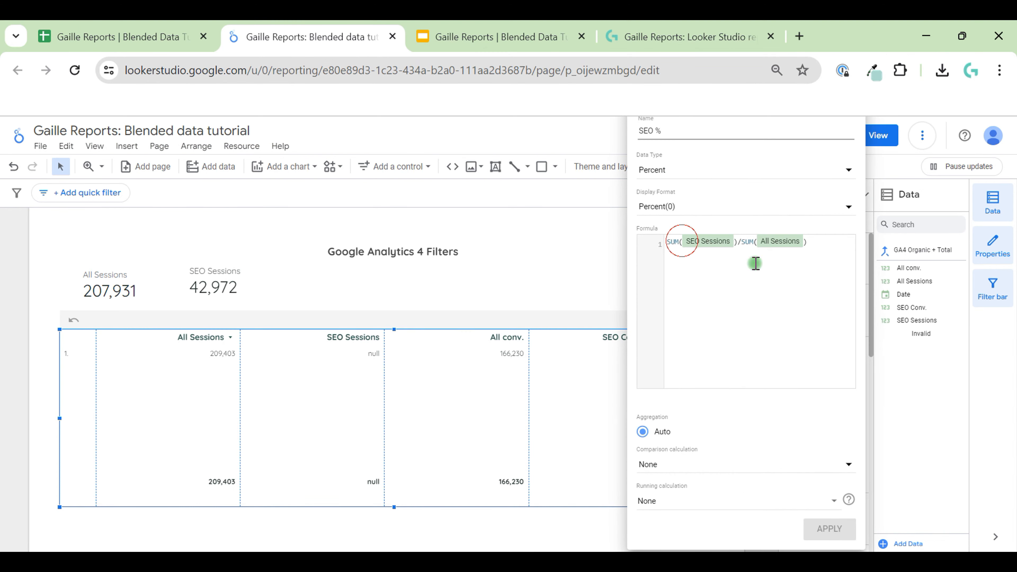
type("i")
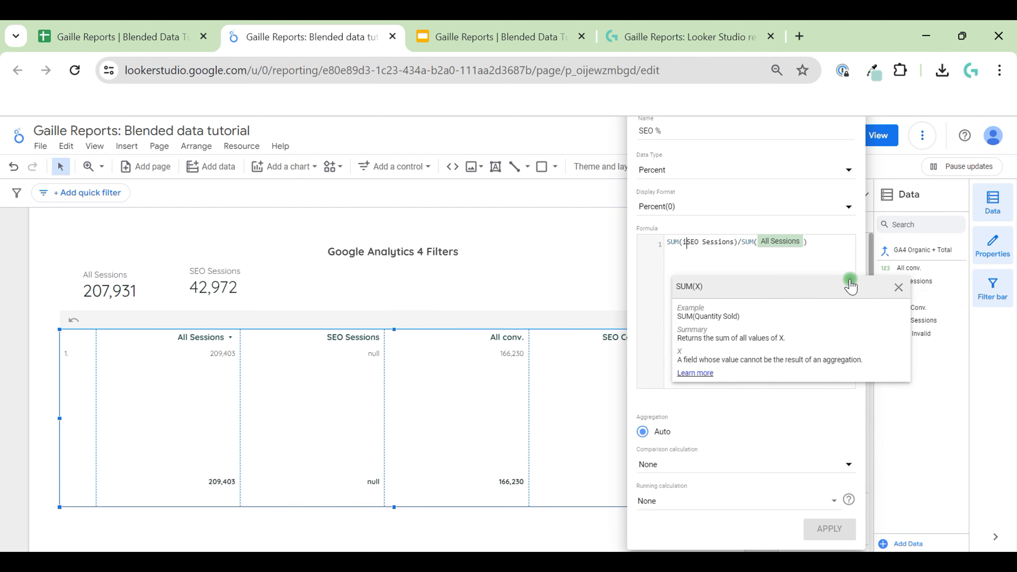
type("f ")
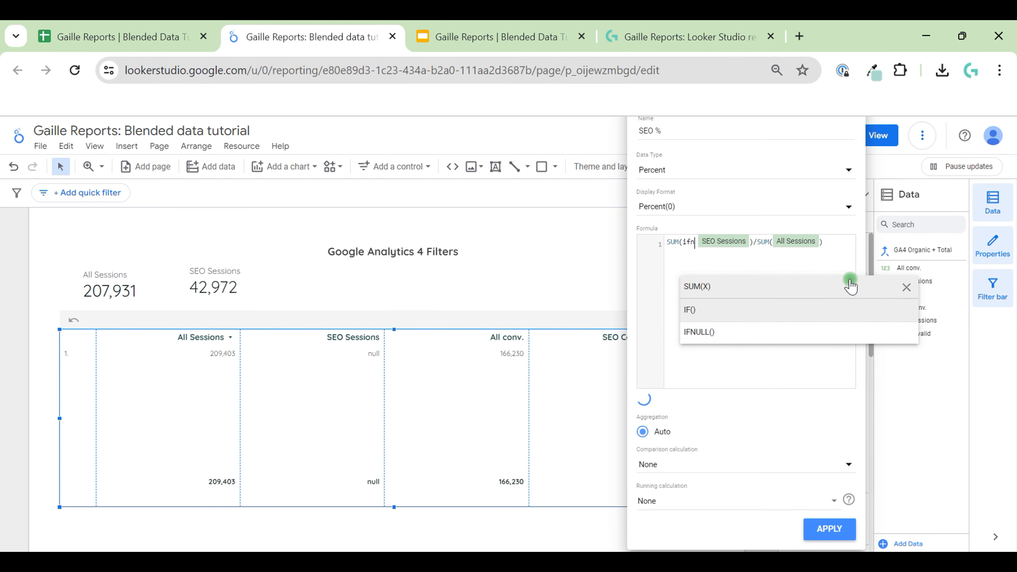
type("n")
left_click(790, 312)
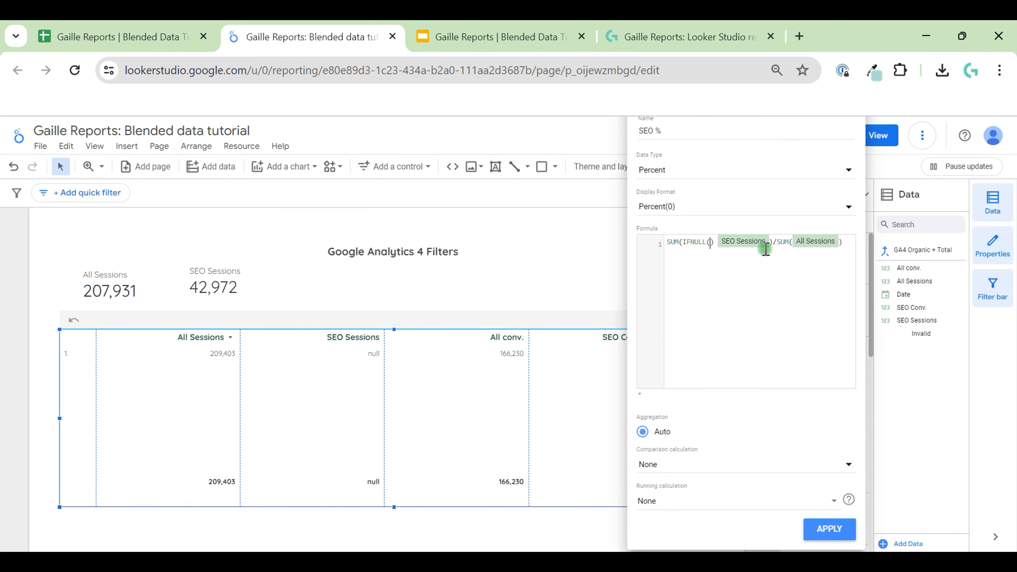
key("Right")
key("Right")
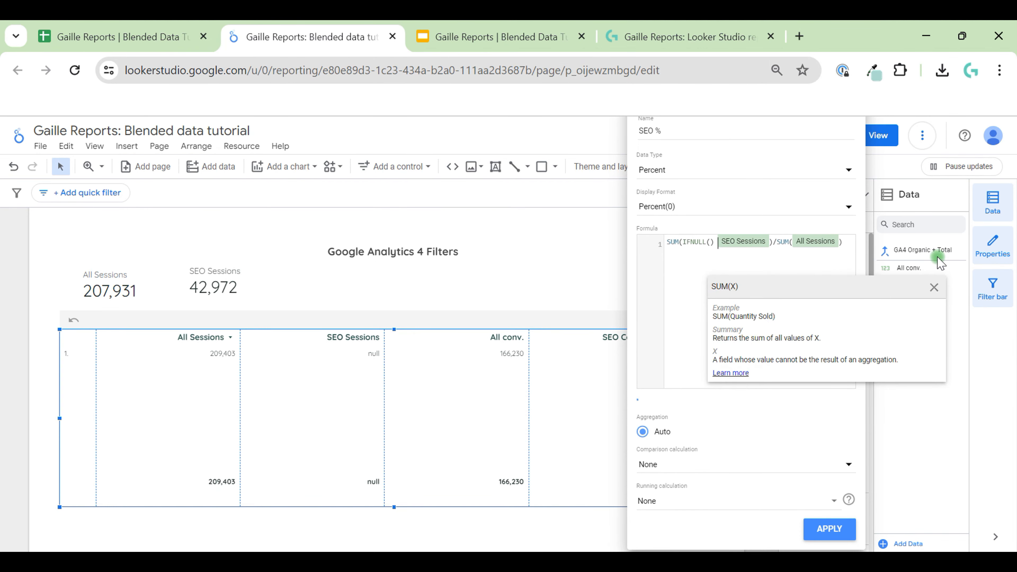
key("BackSpace")
key("BackSpace")
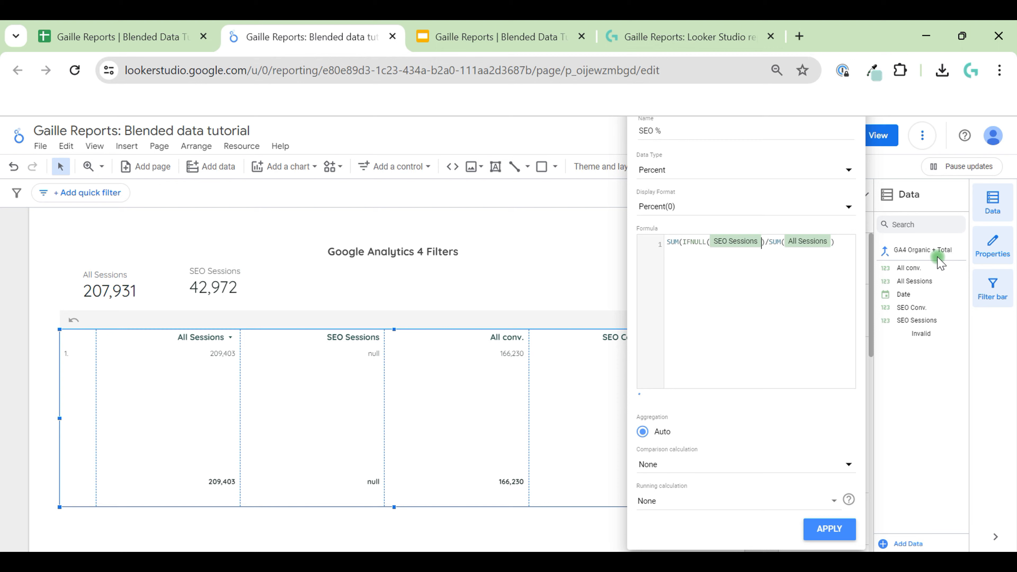
Set the IFNULL null result for SEO Sessions to 0, close the function, and apply the SEO % metric
type(",")
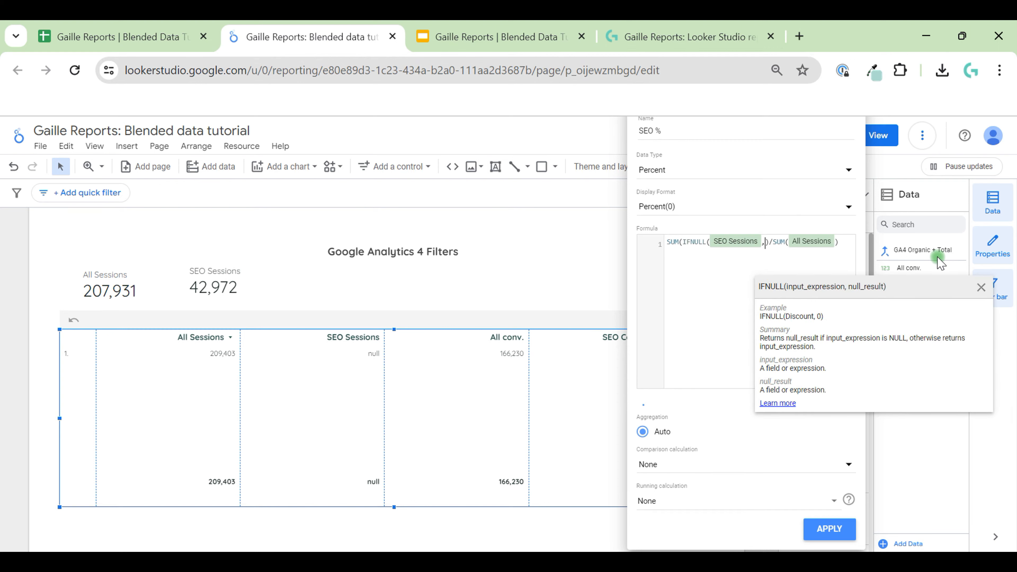
type("0")
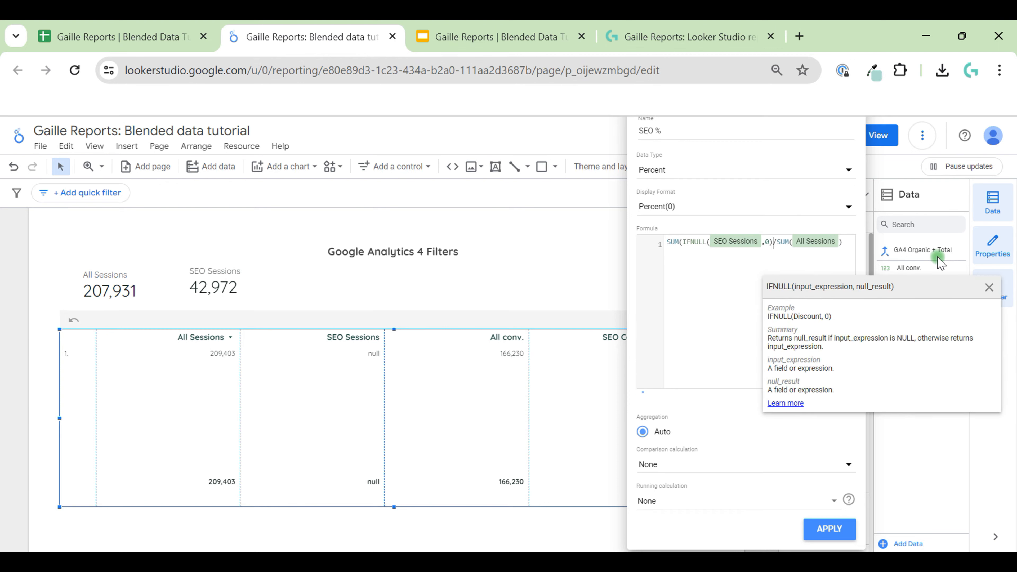
type(")")
key("Right")
key("Right")
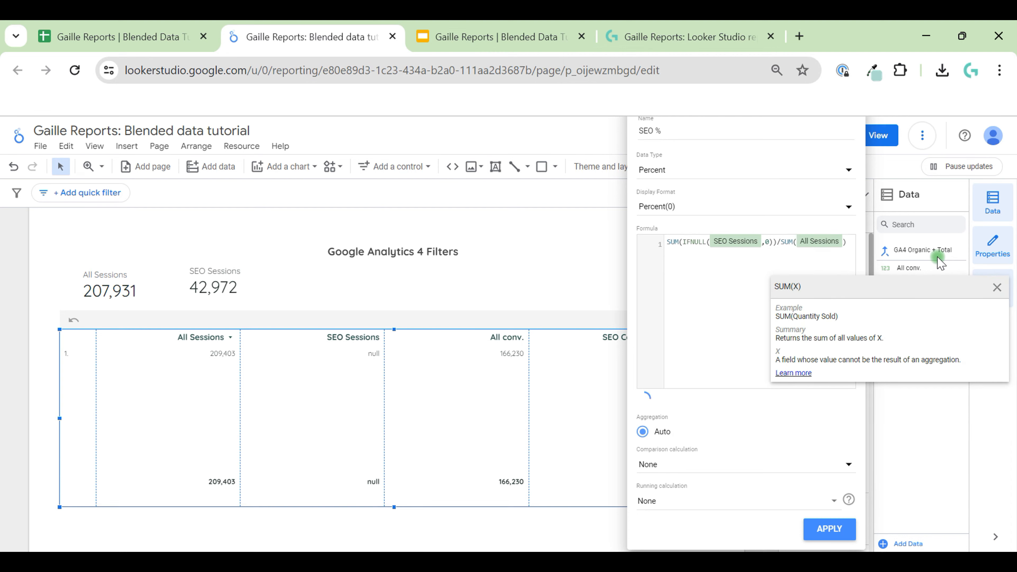
left_click(822, 536)
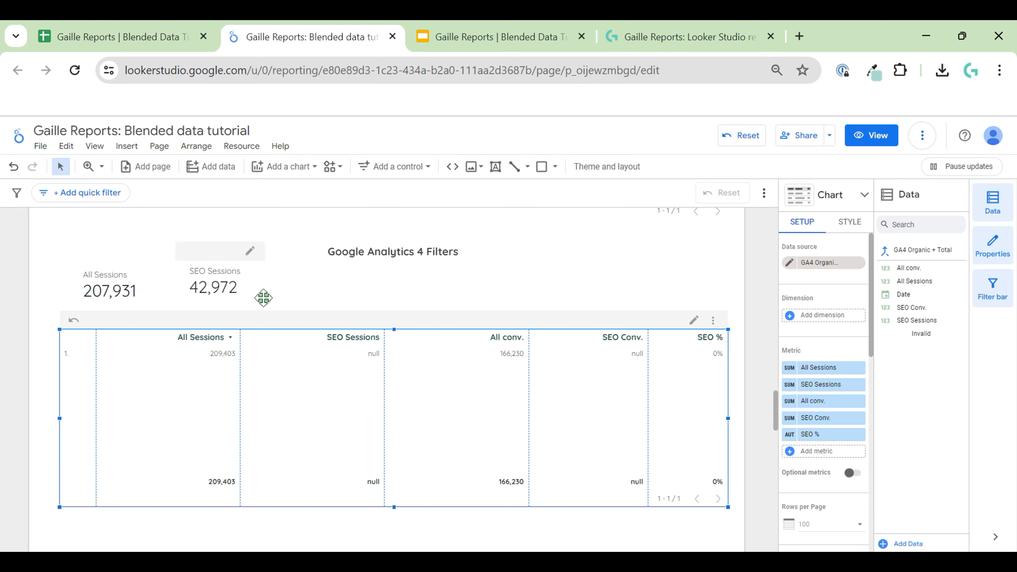
Duplicate the SEO Sessions scorecard and place the copy beside the original under the Google Analytics 4 Filters heading
left_click(787, 386)
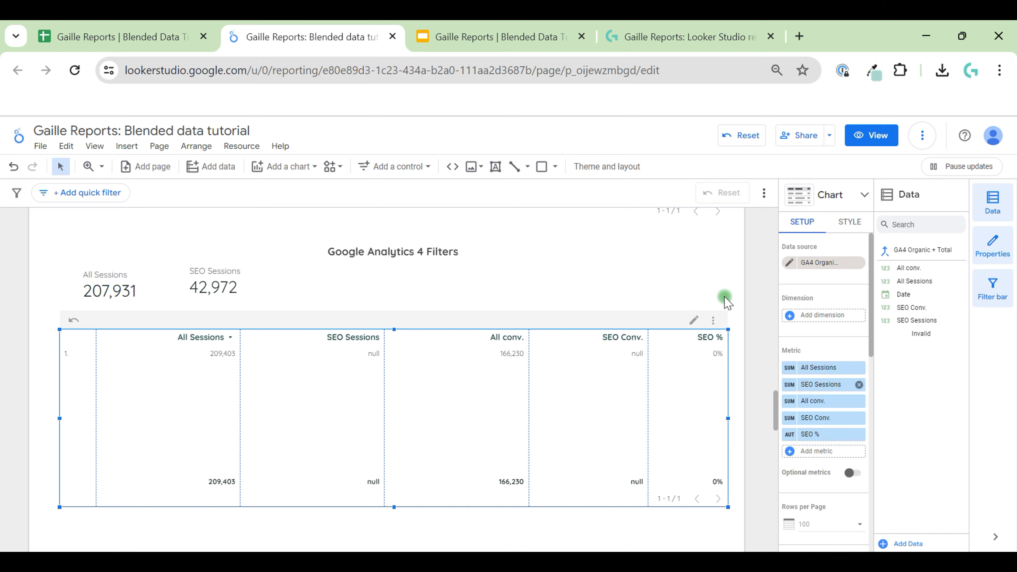
left_click(454, 296)
left_click(257, 282)
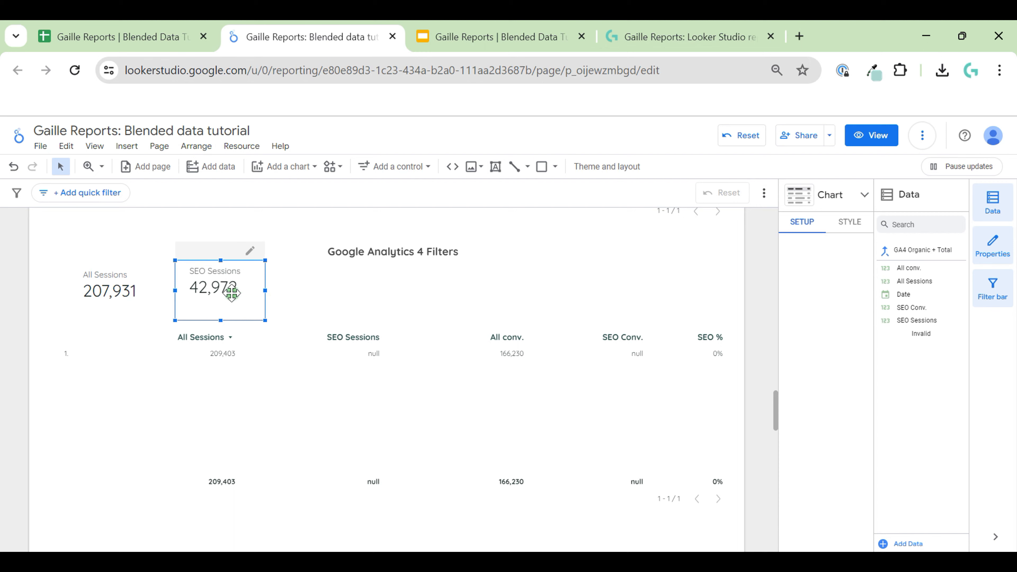
left_click_drag(231, 292, 355, 285)
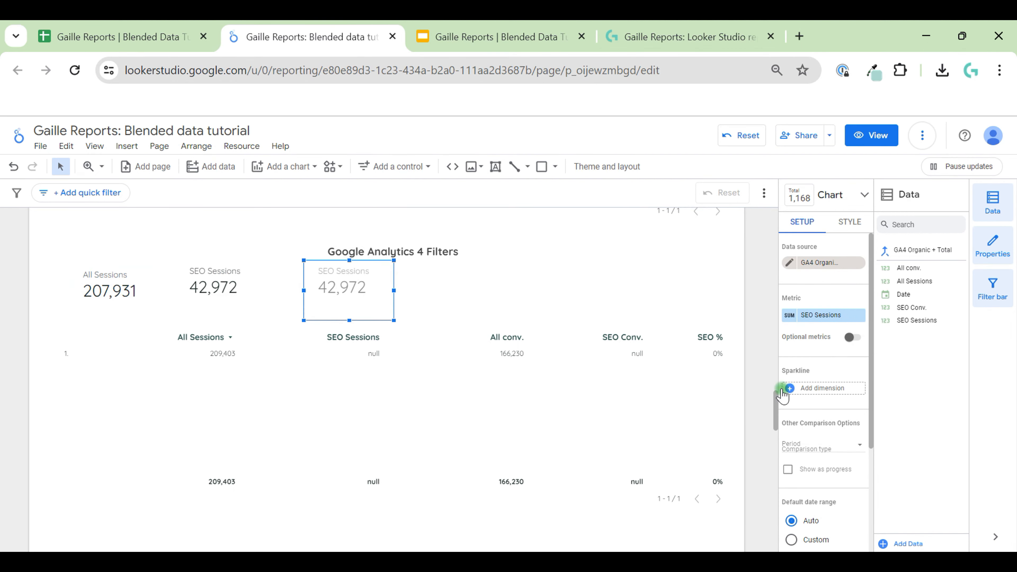
Wrap All Sessions in the table's SEO % formula in IFNULL with a null result of 0, then apply and close the metric
left_click(671, 412)
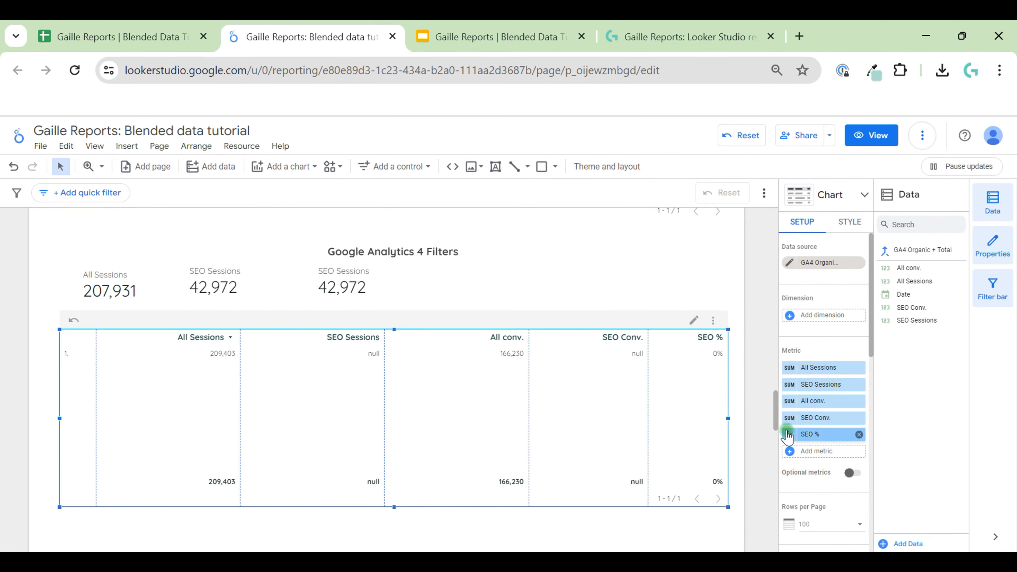
left_click(788, 435)
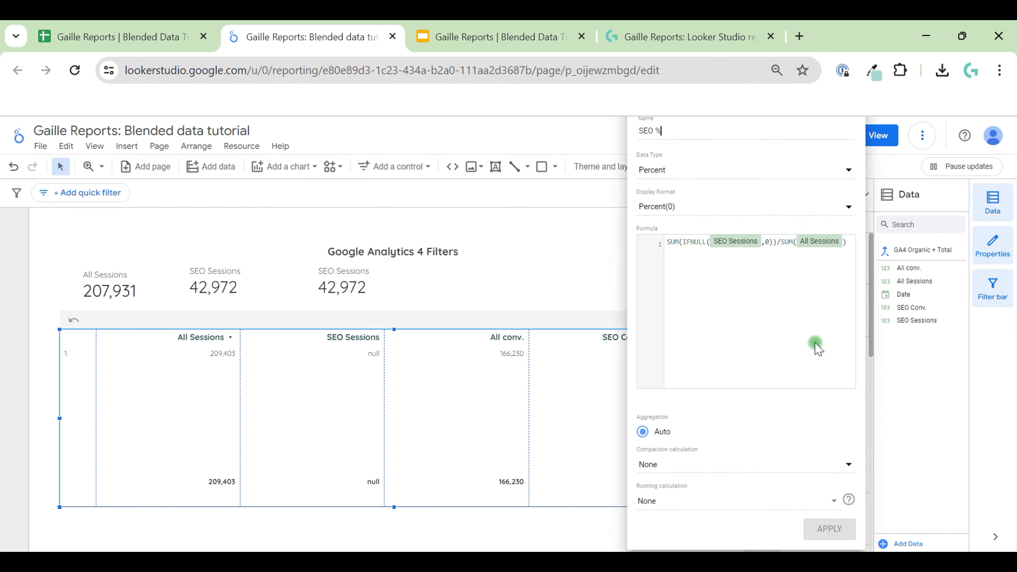
left_click(802, 241)
left_click(800, 243)
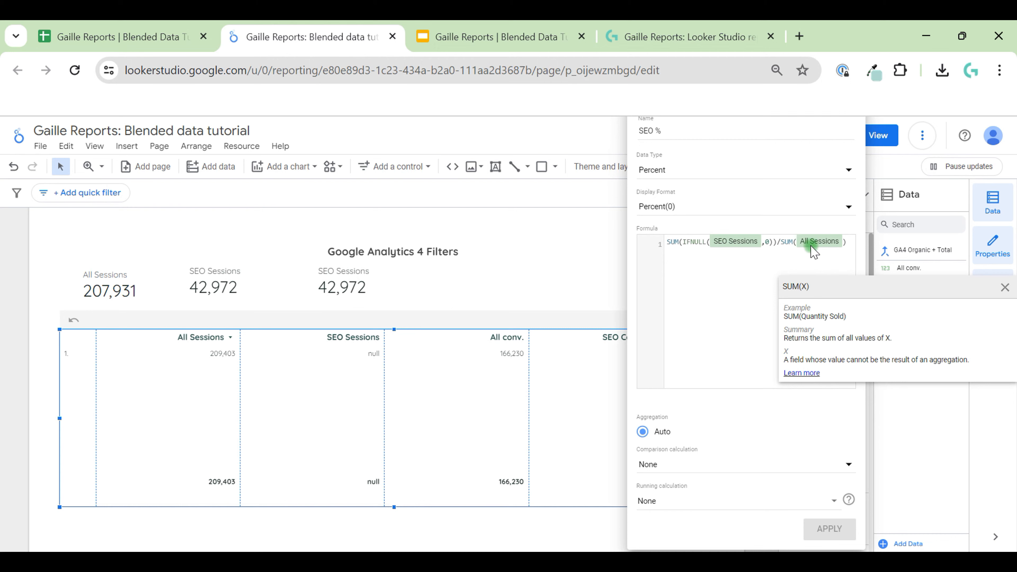
type("IFNULL(")
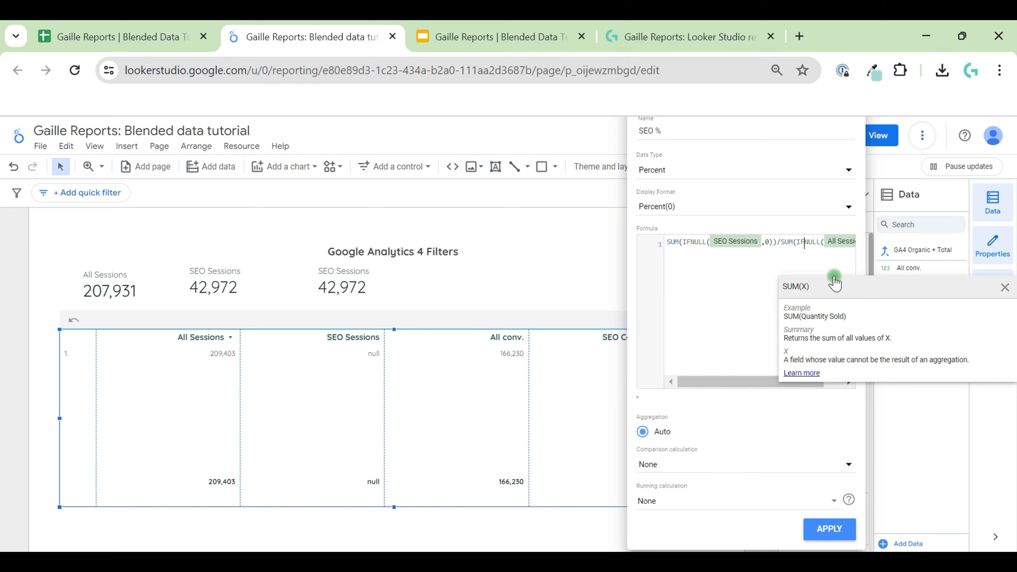
key("End")
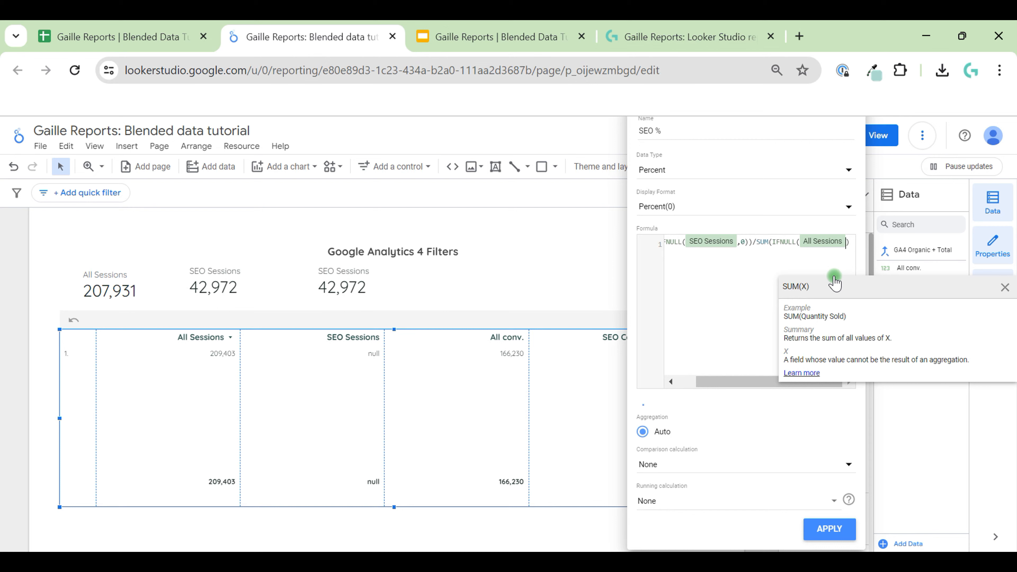
type(",")
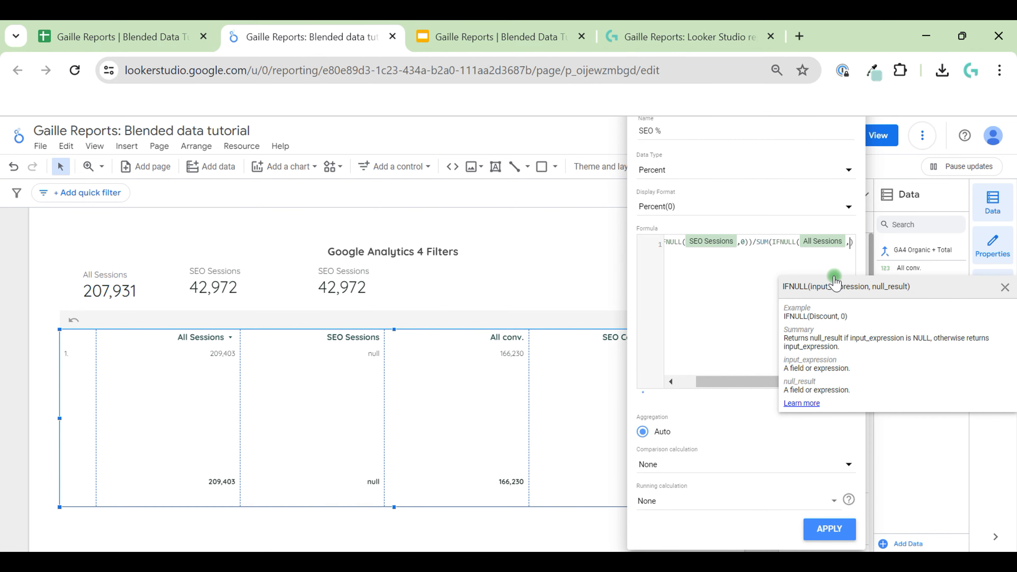
type("0")
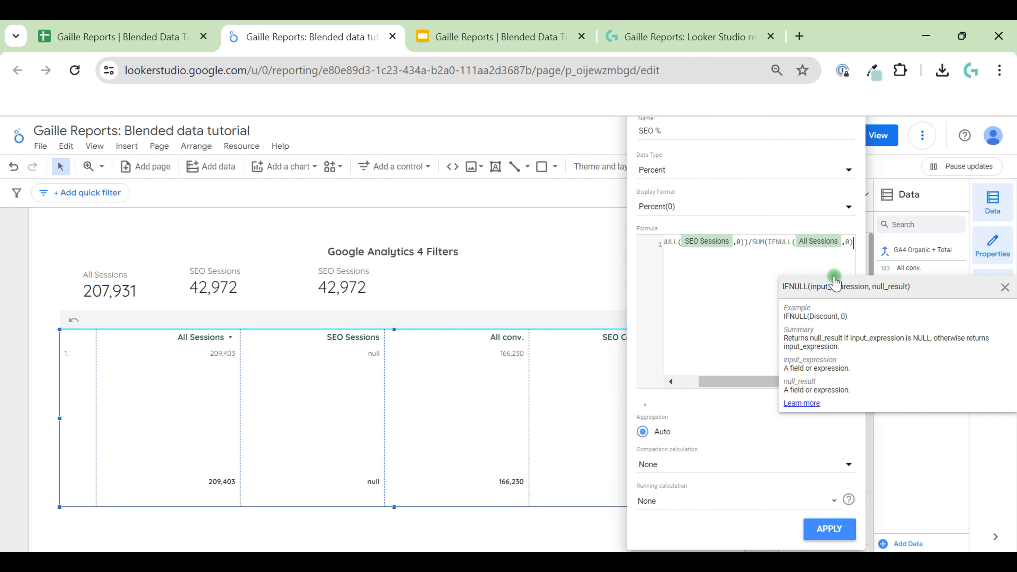
type(")")
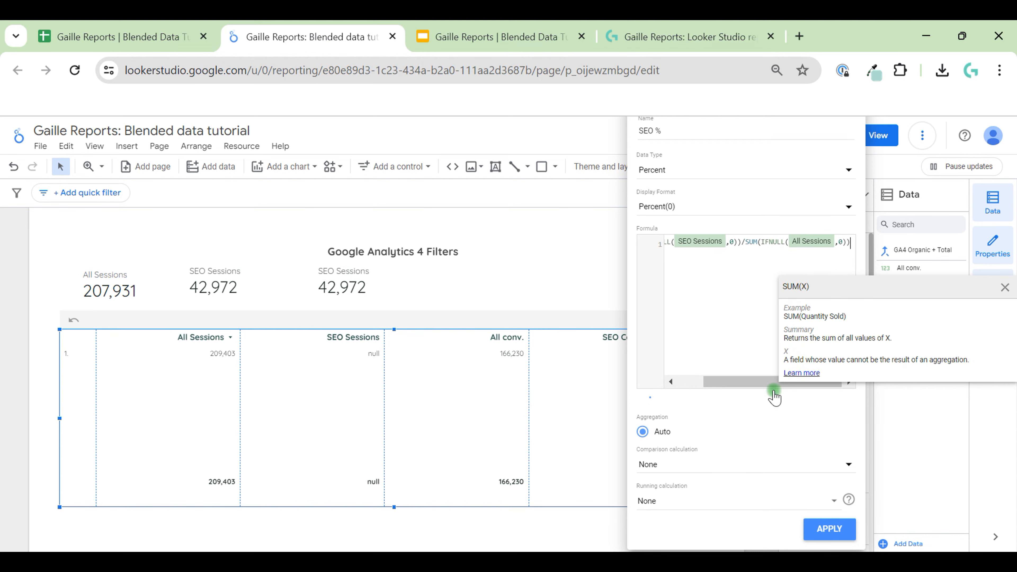
left_click(825, 533)
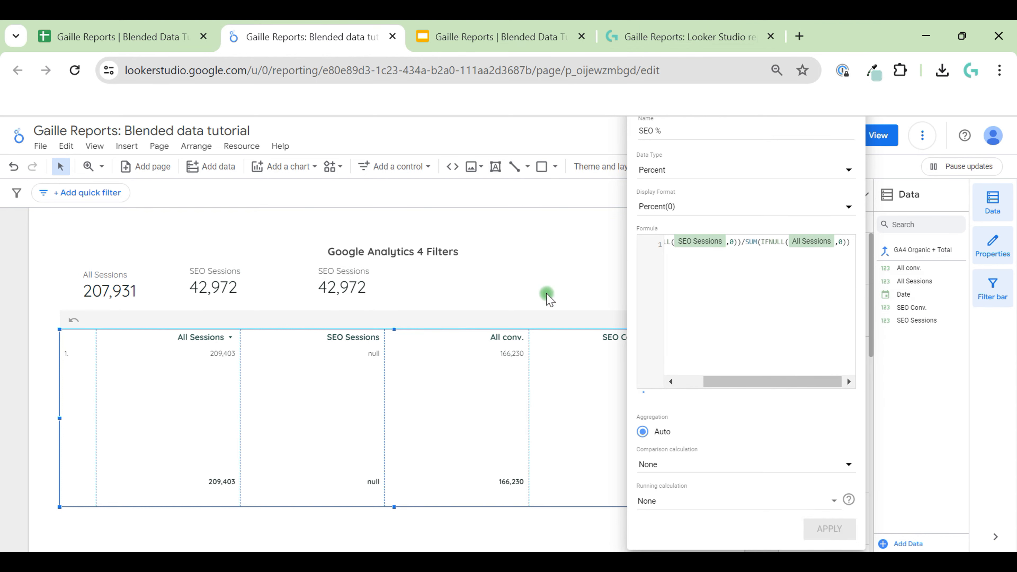
left_click(541, 388)
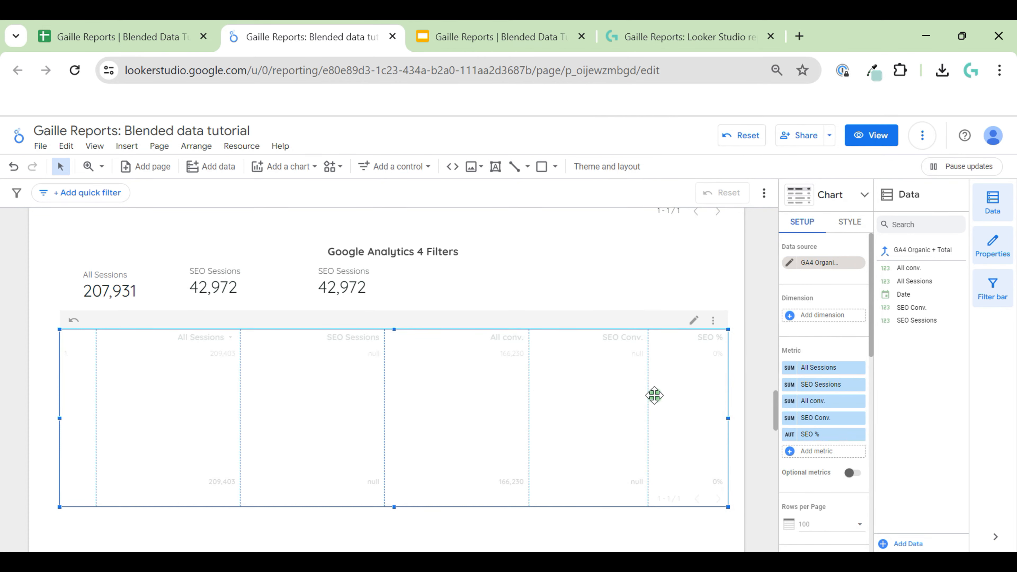
left_click(366, 286)
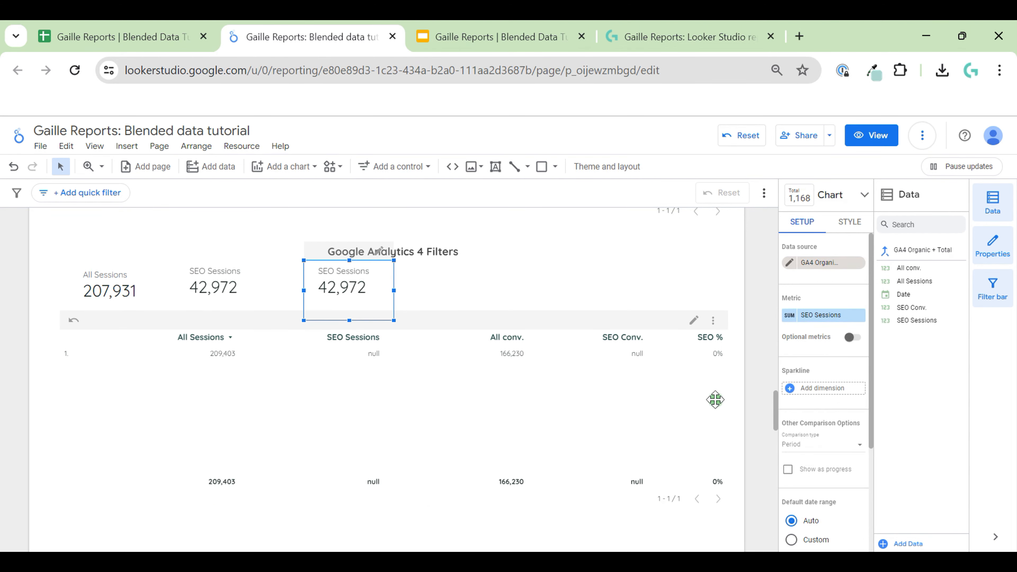
left_click(817, 317)
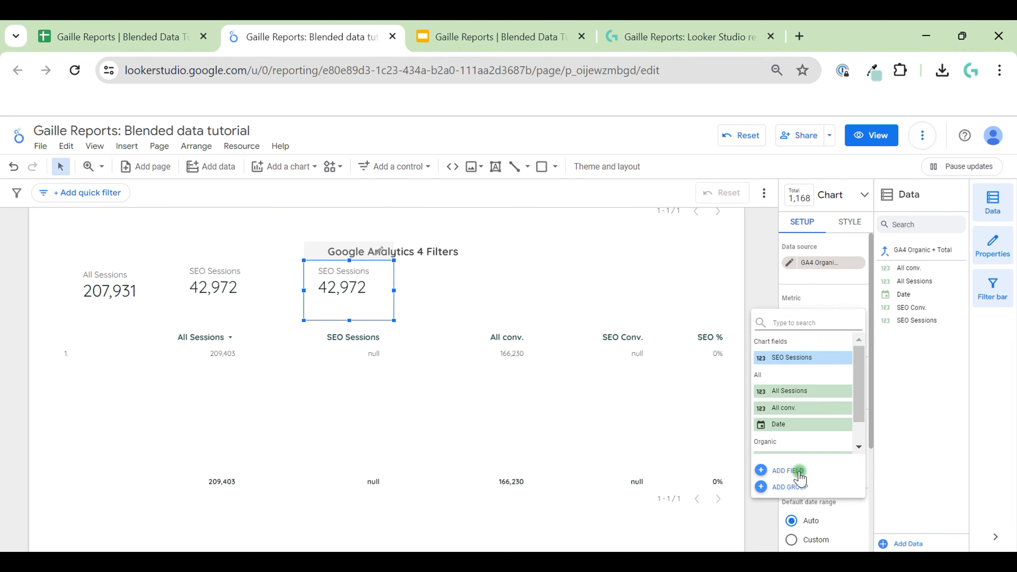
left_click(667, 268)
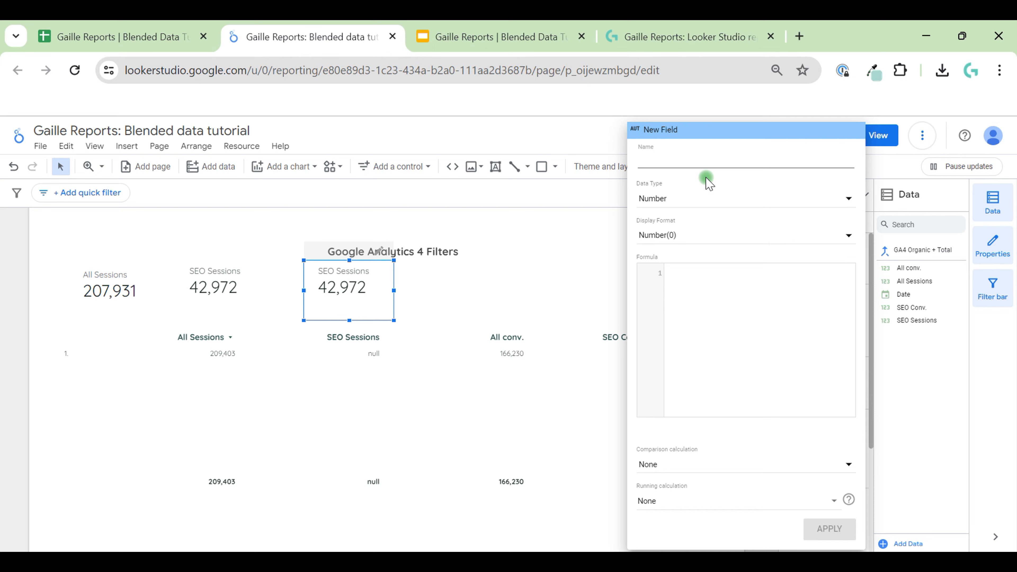
left_click(692, 167)
Reload the report page and refresh the report's data
left_click(547, 74)
key("Return")
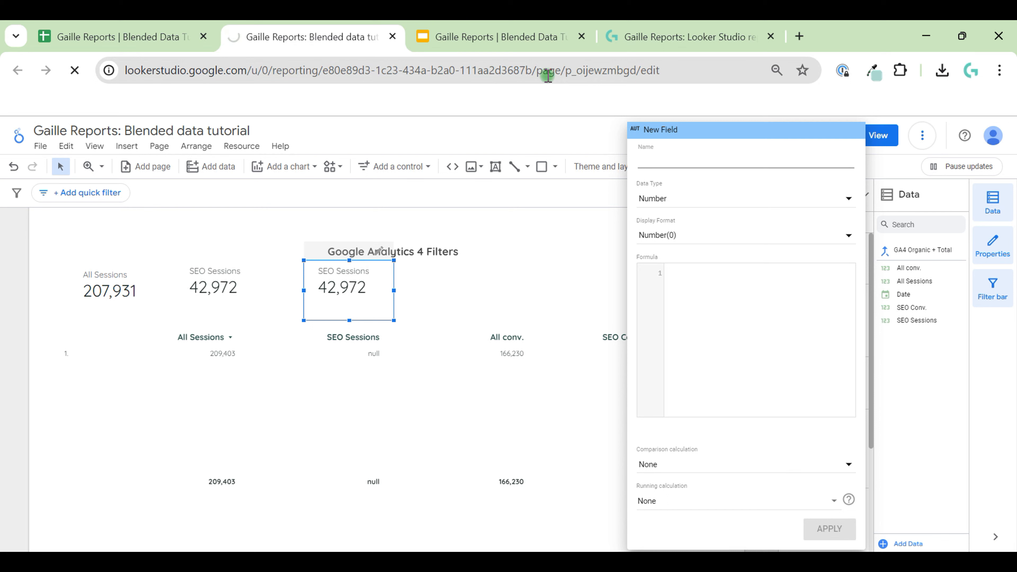
type("SEO")
key("Tab")
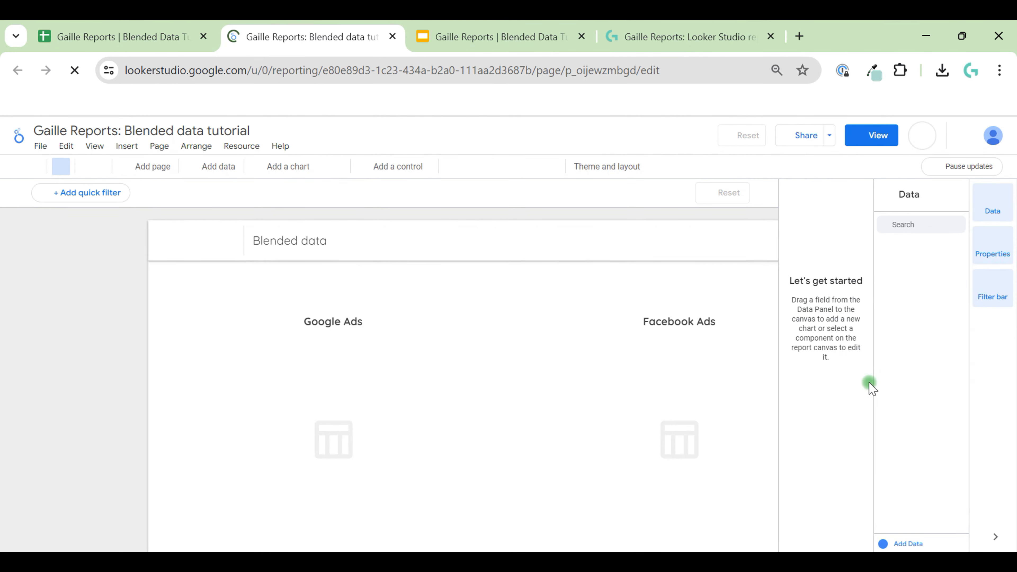
left_click(913, 132)
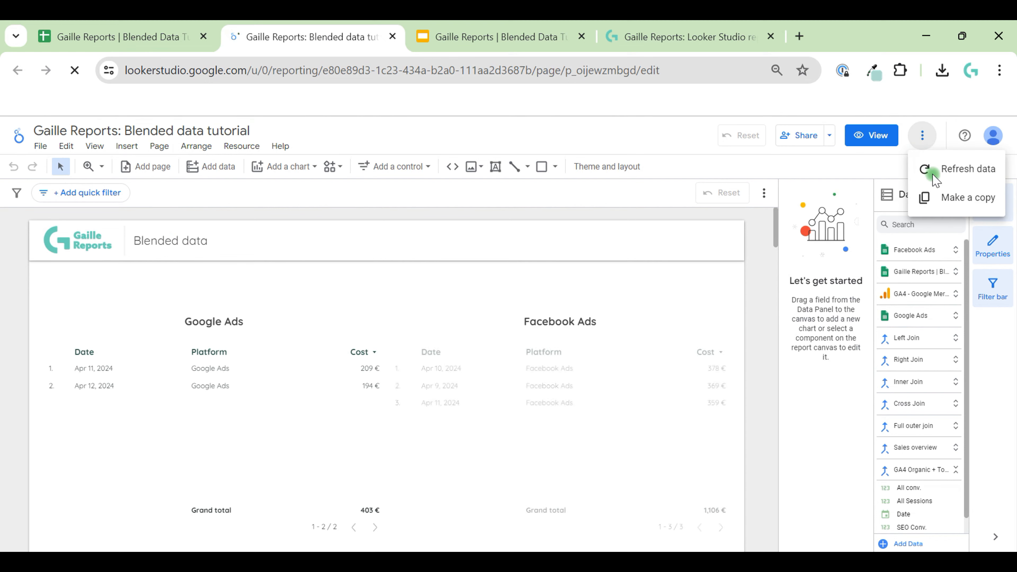
left_click(920, 168)
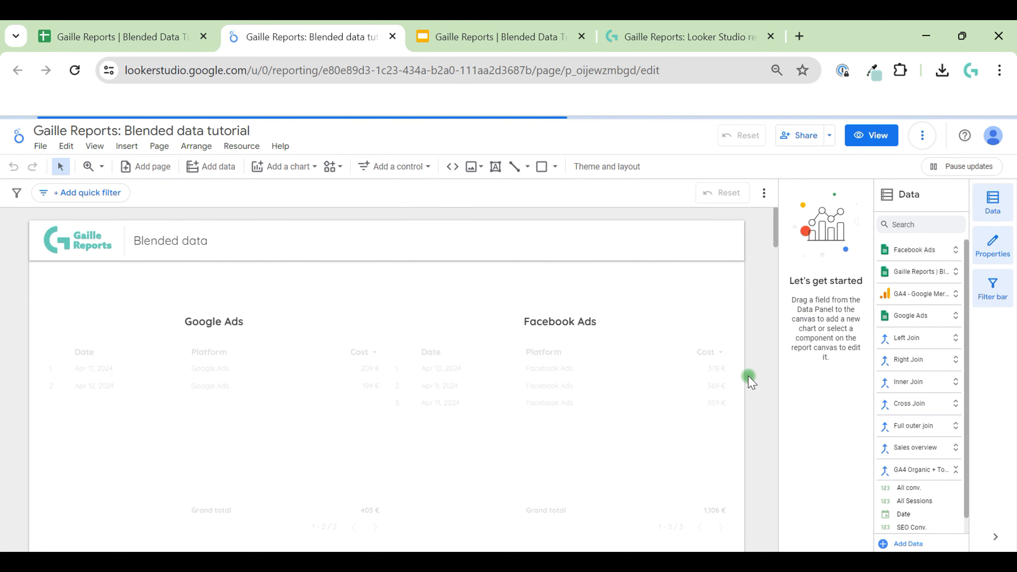
Replace the duplicated scorecard's SEO Sessions metric with a new calculated field named SEO % using the Percent data type
scroll(750, 382, "down", 10)
scroll(750, 382, "down", 15)
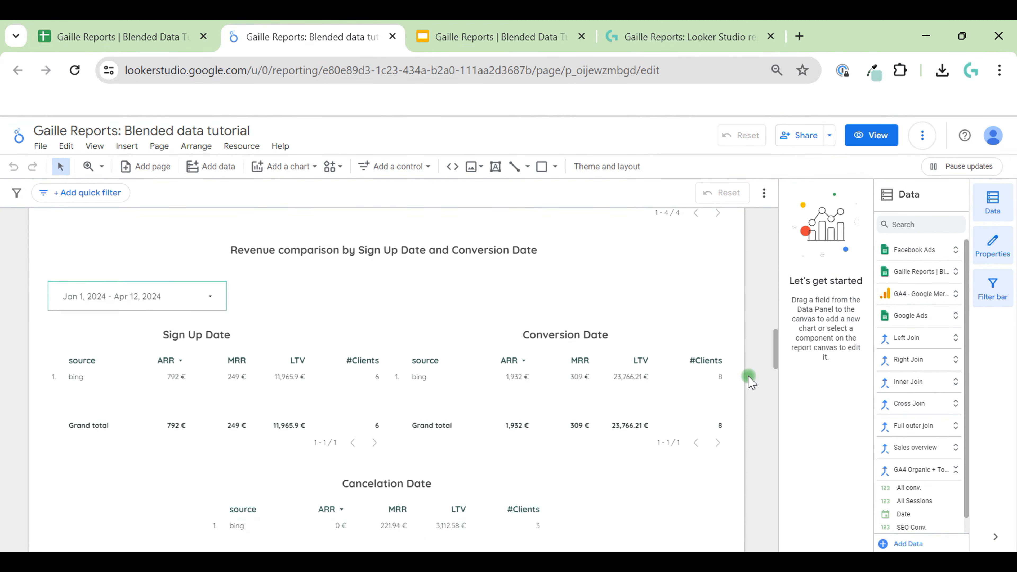
scroll(750, 382, "down", 4)
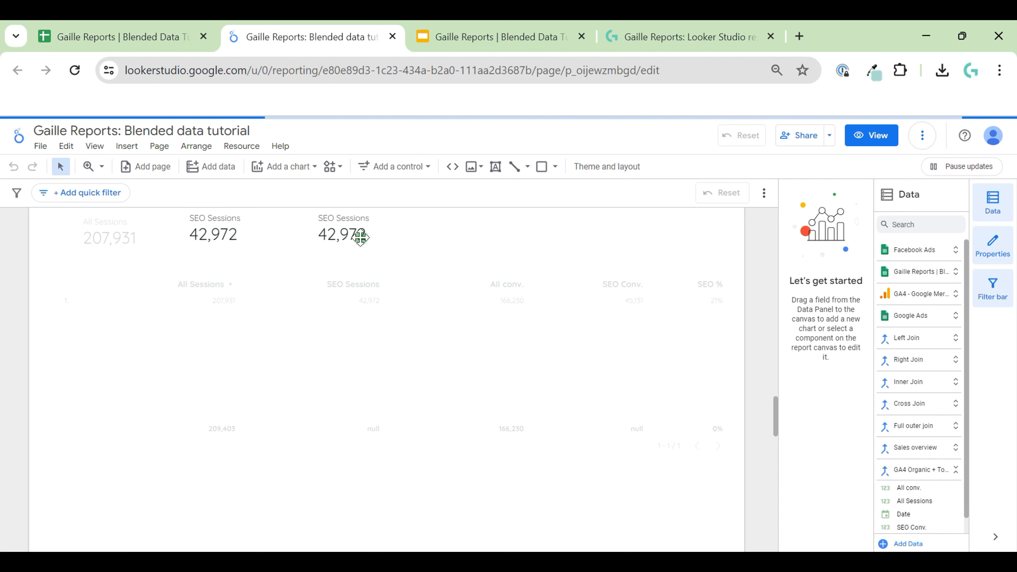
left_click(348, 229)
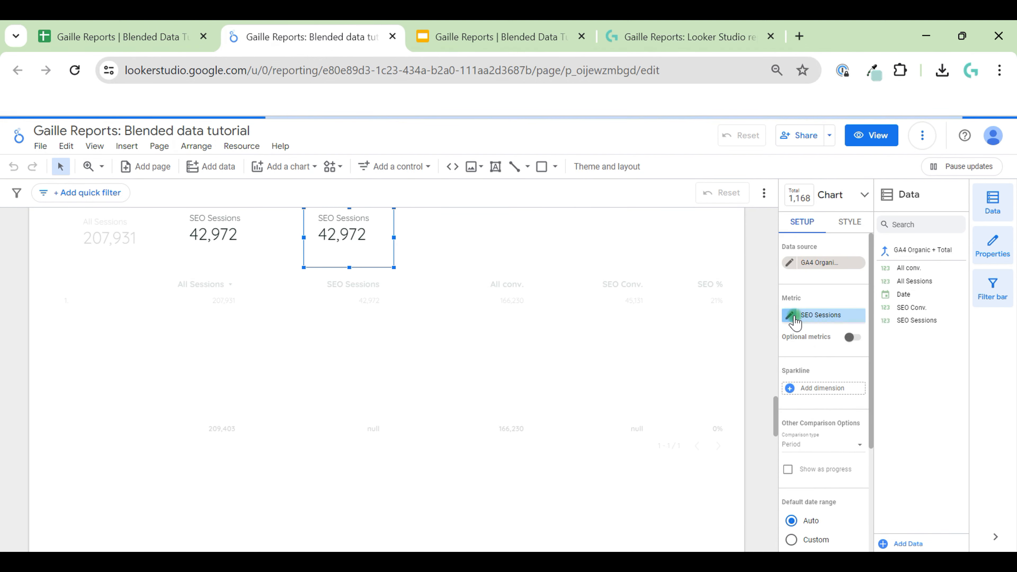
left_click(793, 316)
left_click(570, 219)
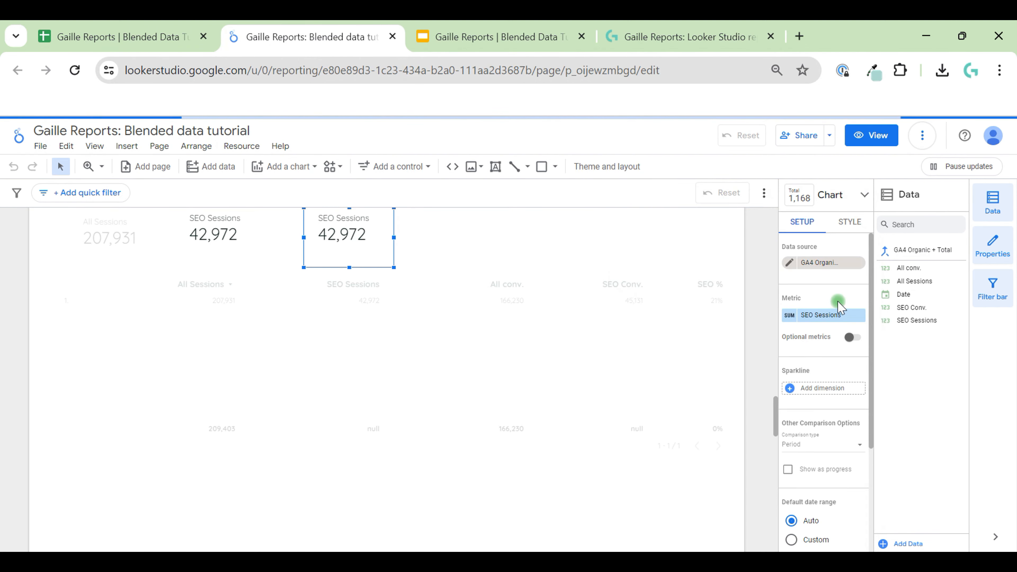
left_click(843, 316)
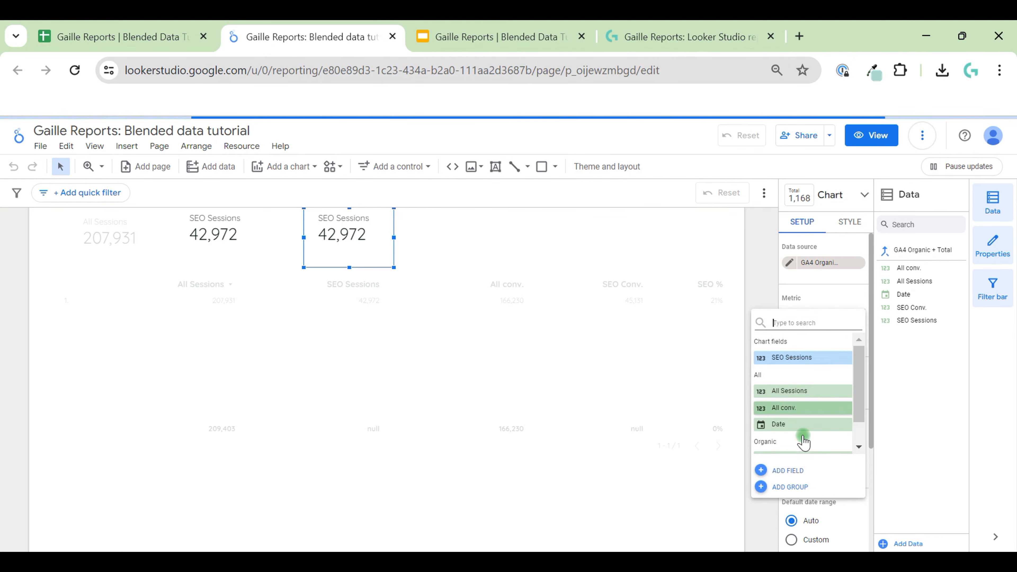
left_click(779, 471)
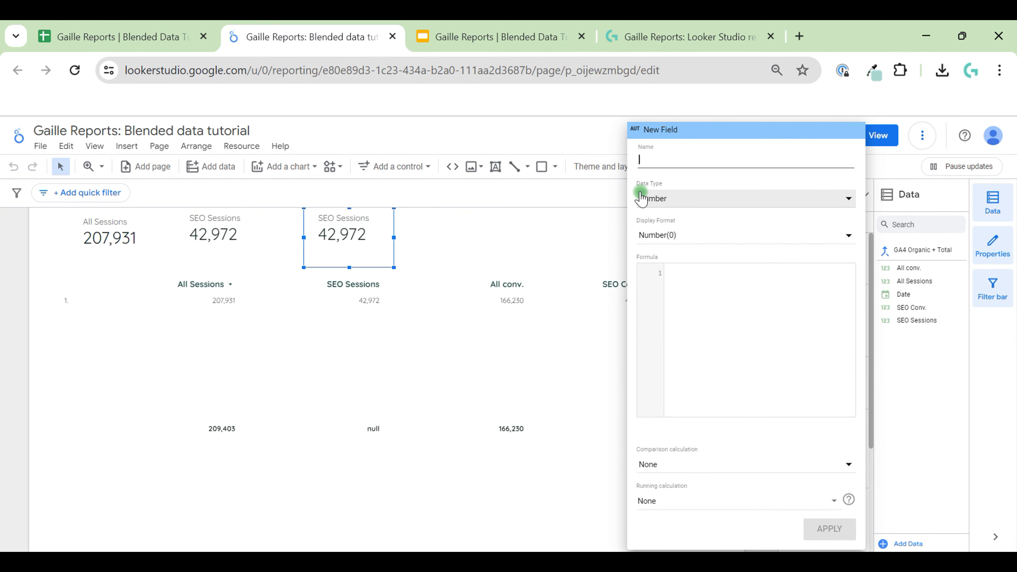
type("SEO %")
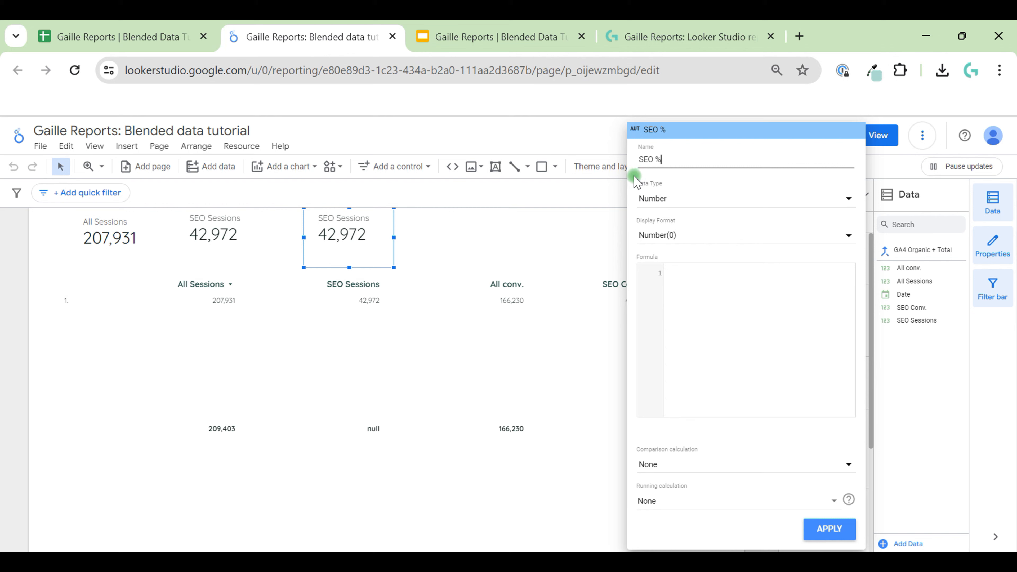
left_click(689, 199)
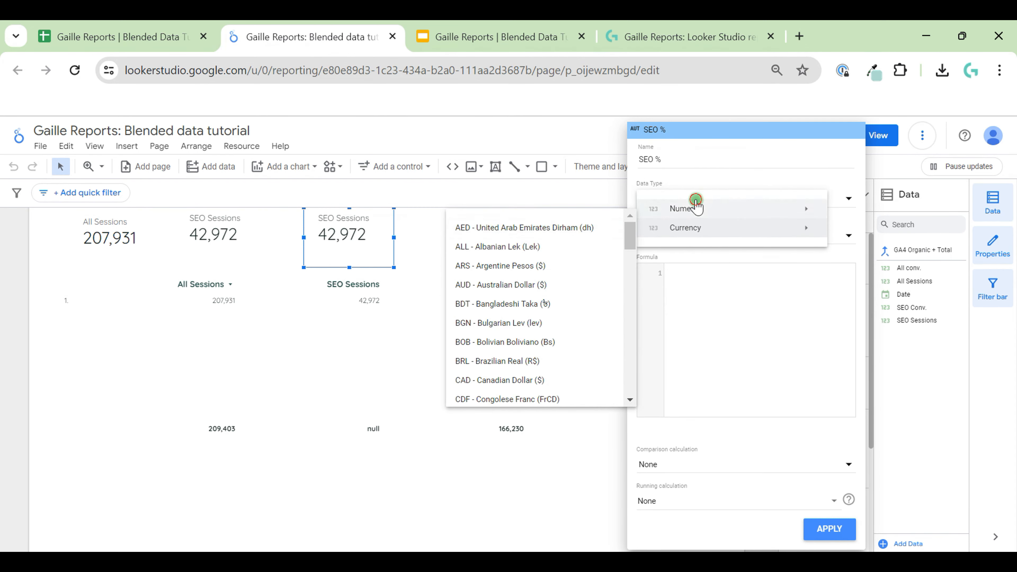
mouse_move(697, 206)
left_click(508, 227)
Enter the SEO % formula SUM(SEO Sessions)/SUM(All Sessions) and apply it to the scorecard
left_click(785, 339)
type("s")
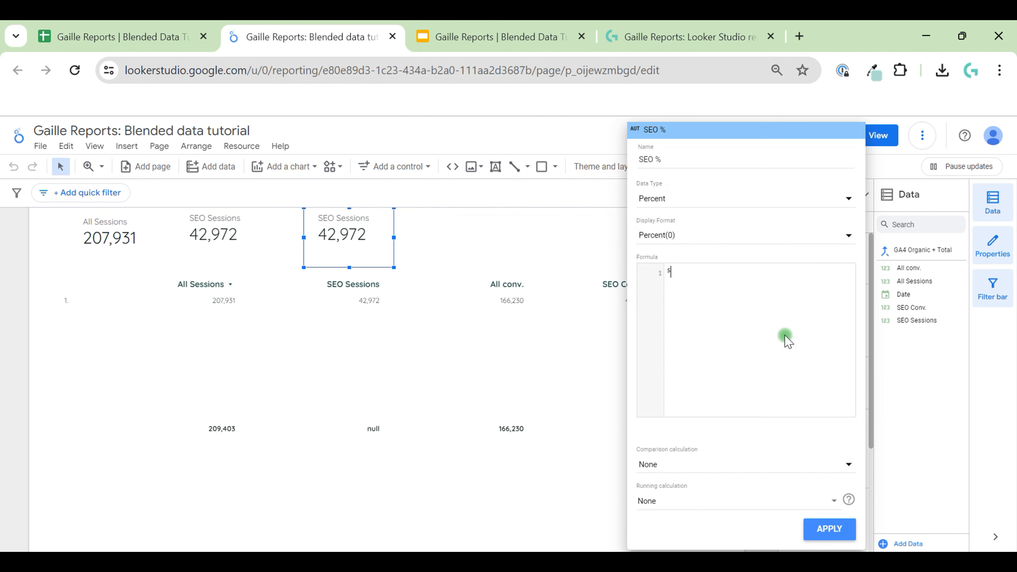
type("um")
key("Return")
type("se")
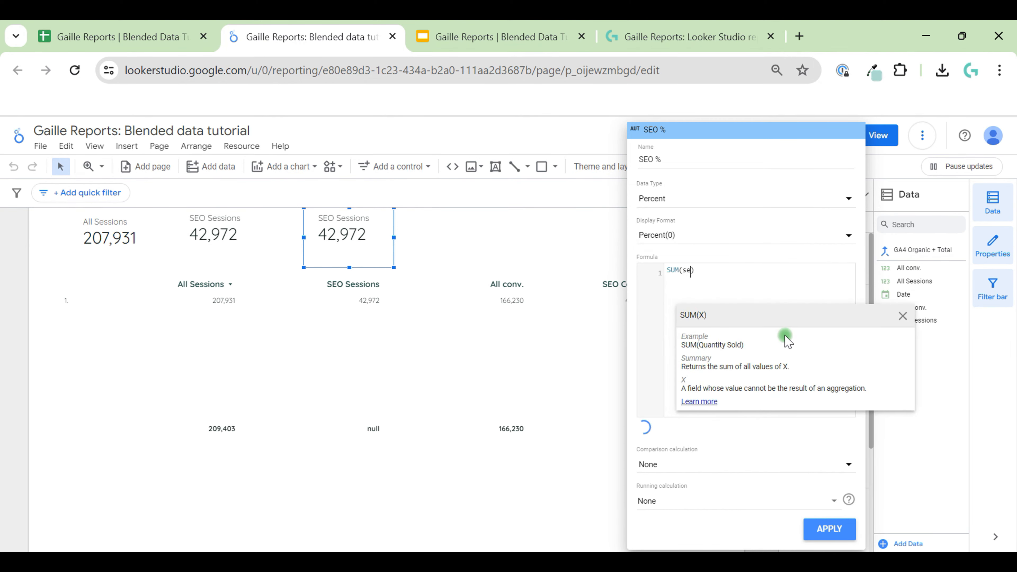
type("o")
left_click(785, 339)
type("/")
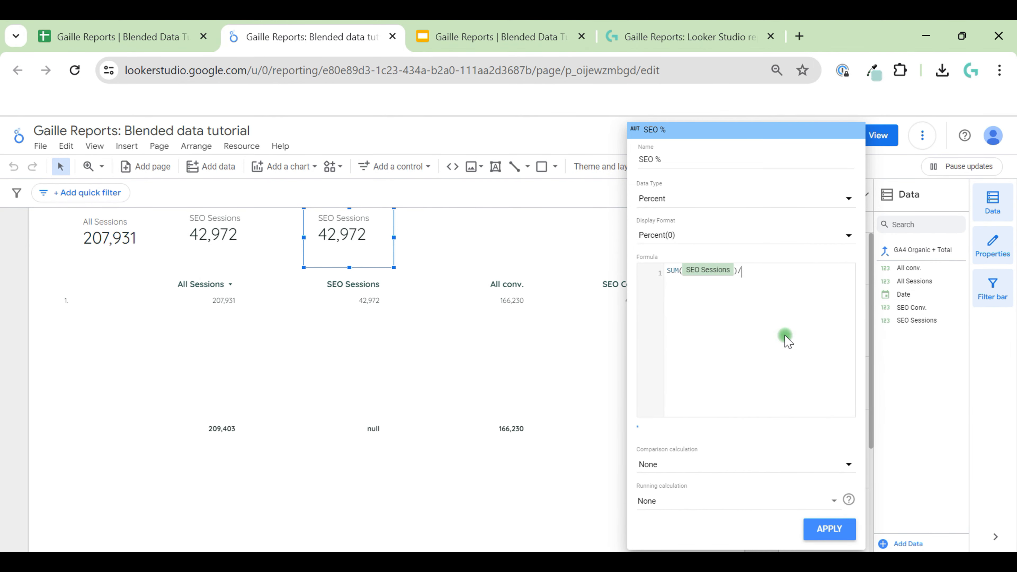
type("sum")
key("Return")
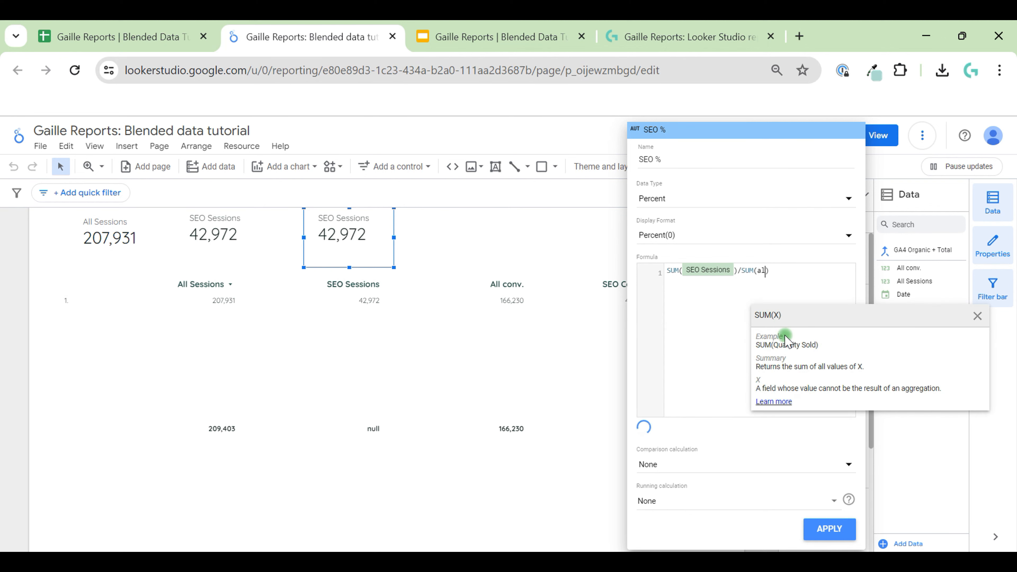
type("all")
left_click(783, 337)
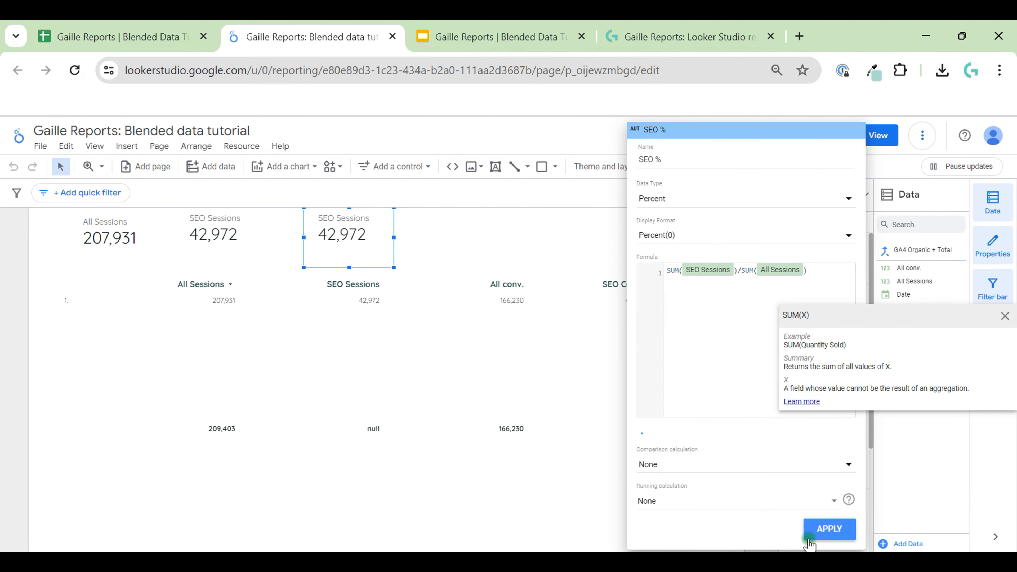
left_click(845, 527)
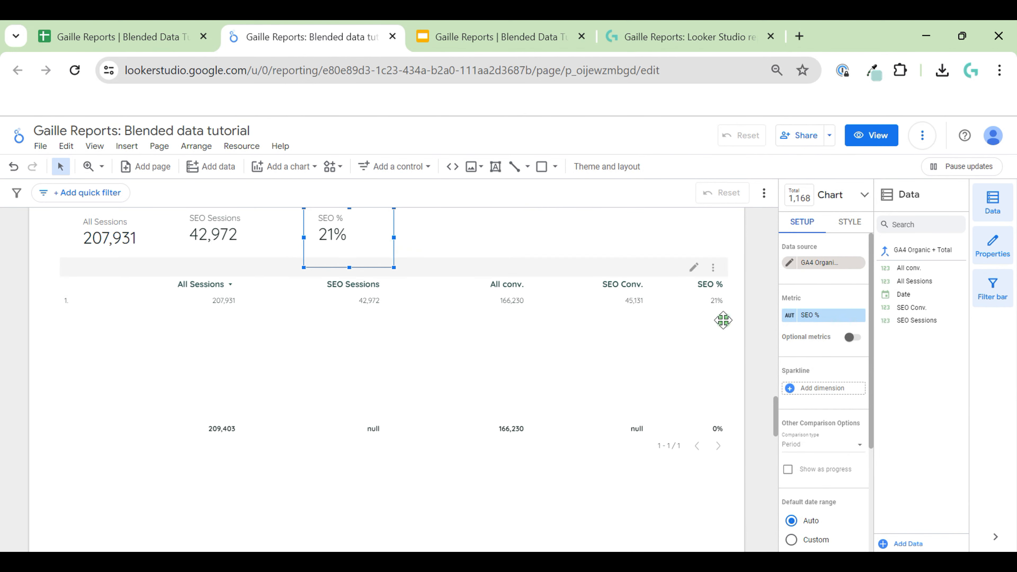
Start a calculated field named SEO Sessions with the Percent data type in place of the table's SEO Sessions metric
left_click(409, 365)
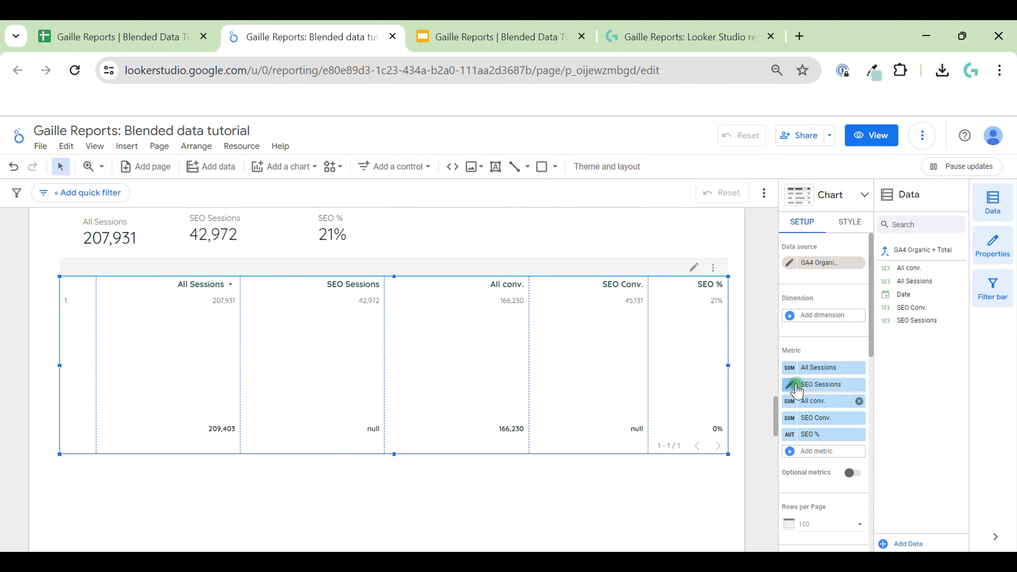
left_click(810, 452)
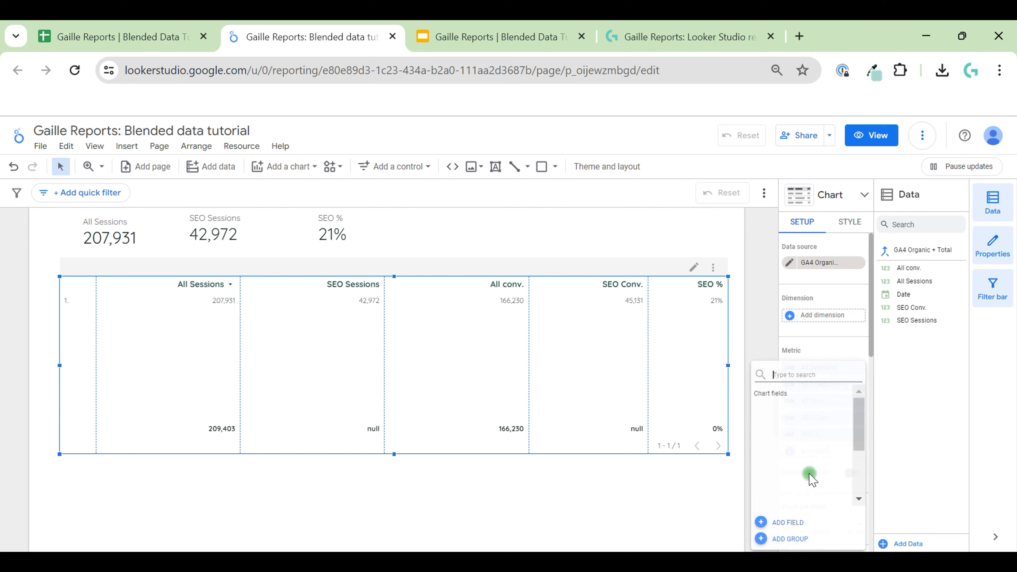
left_click(788, 522)
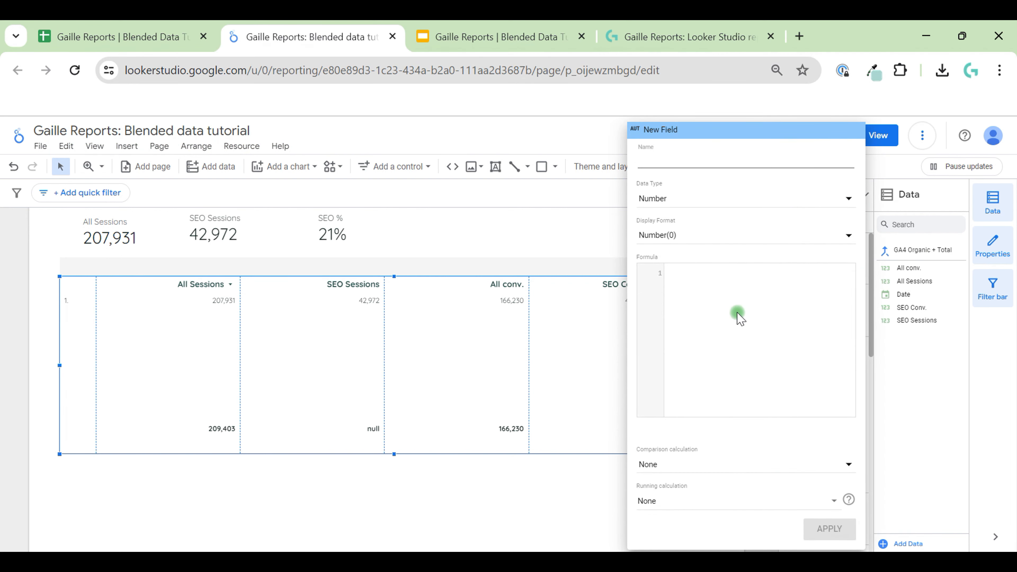
type("SEO S")
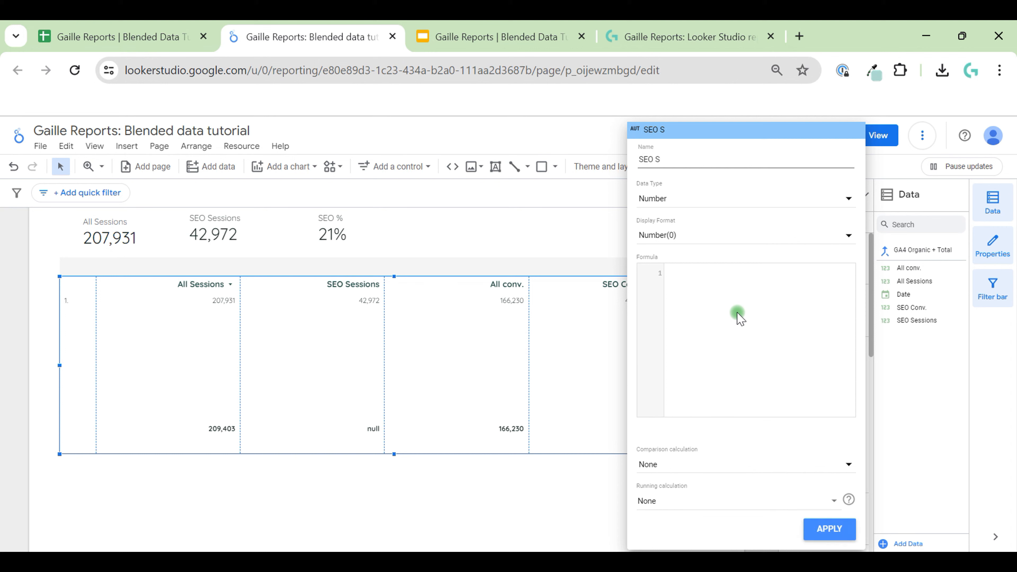
type("essi")
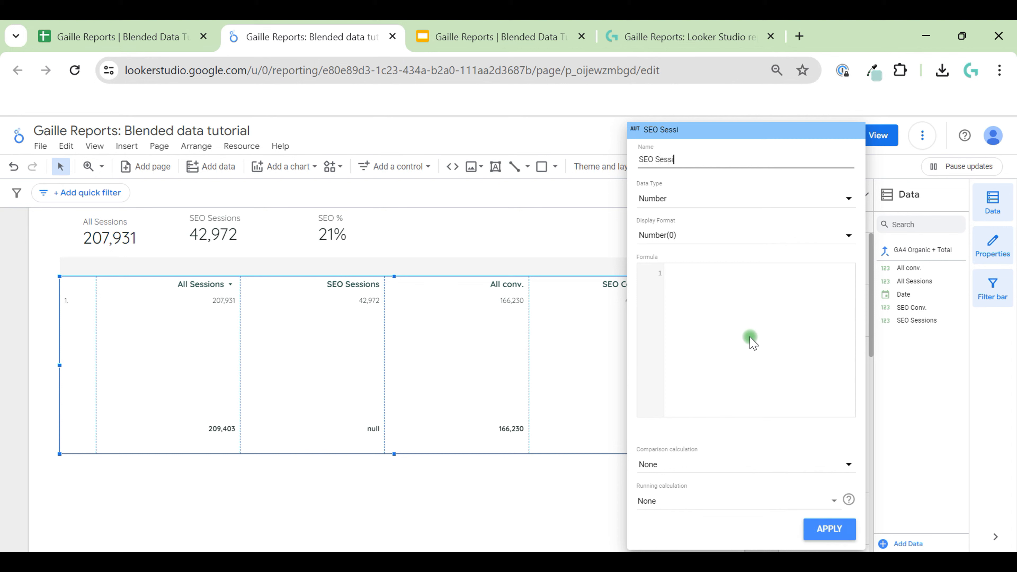
type("ons")
left_click(676, 197)
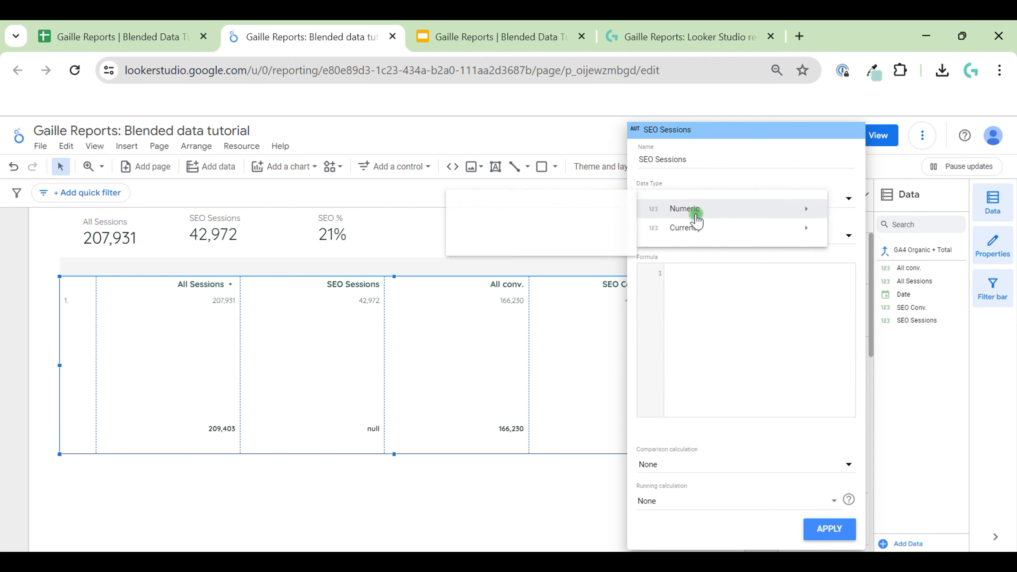
mouse_move(697, 218)
left_click(516, 225)
left_click(743, 320)
type("s")
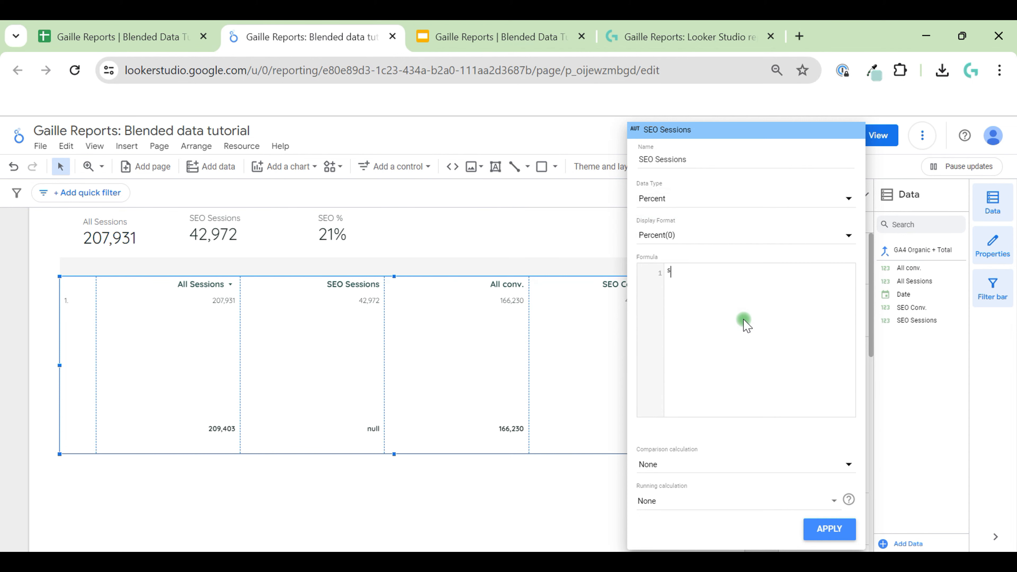
key("BackSpace")
key("BackSpace")
key("BackSpace")
key("BackSpace")
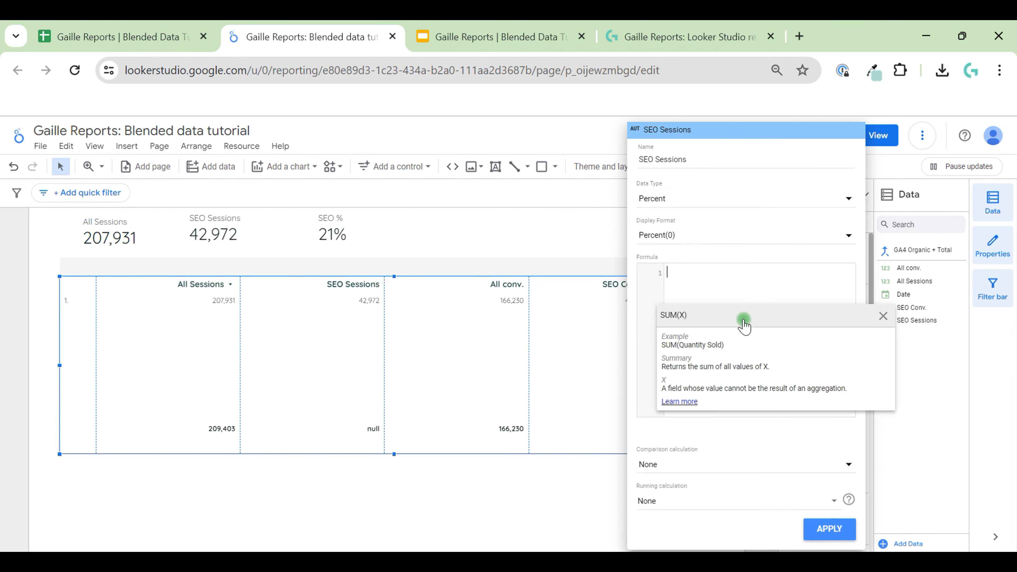
Enter the formula IFNULL(SEO Sessions,0) for the table's SEO Sessions field and apply it
type("ifn")
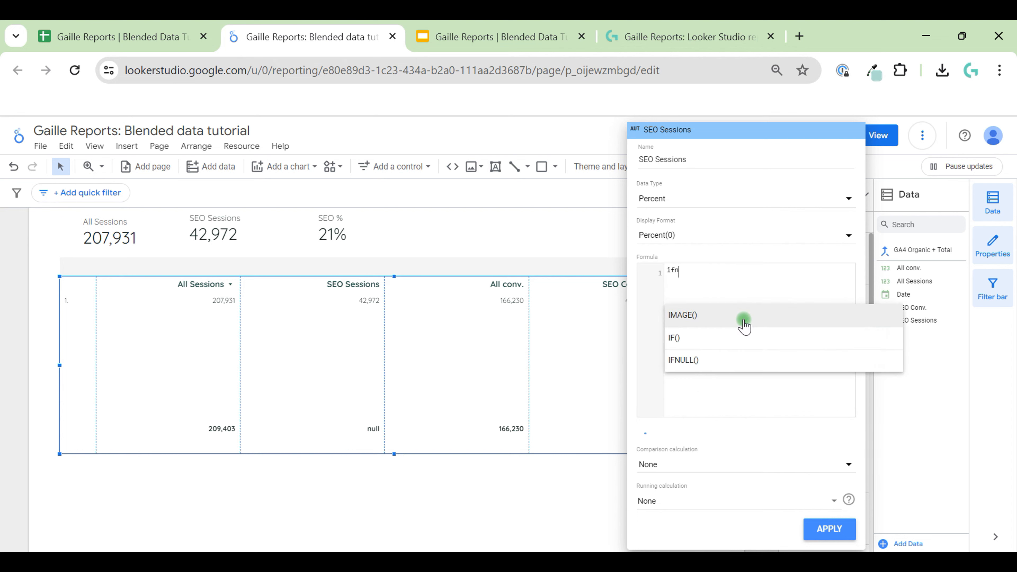
left_click(727, 317)
type("s")
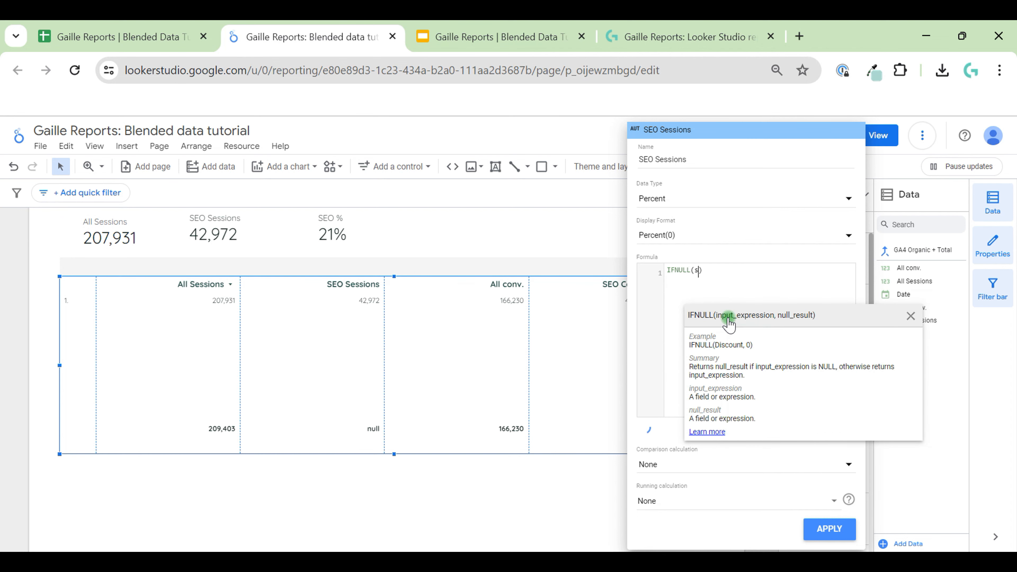
type("eo")
left_click(749, 341)
type(",")
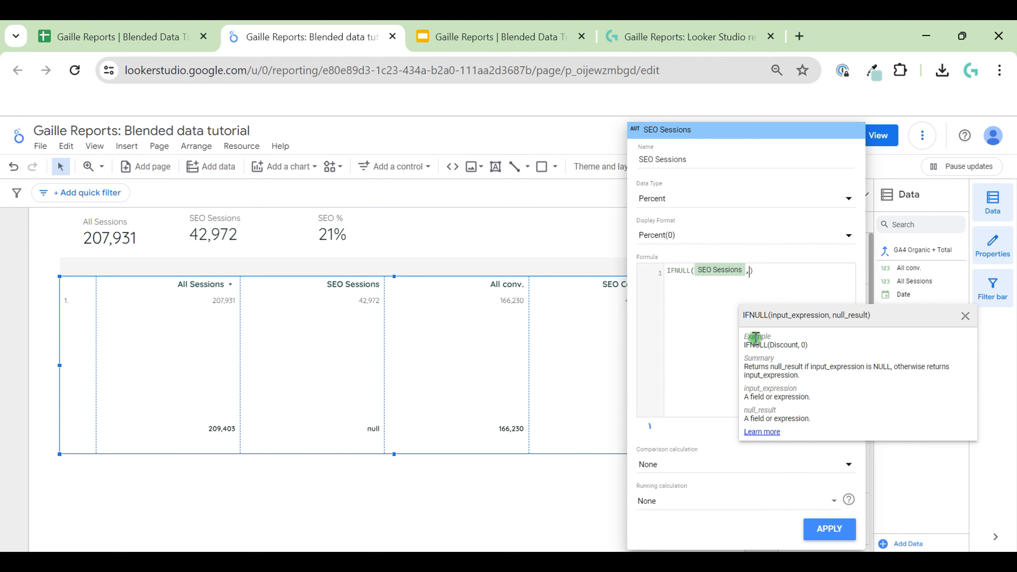
type("0")
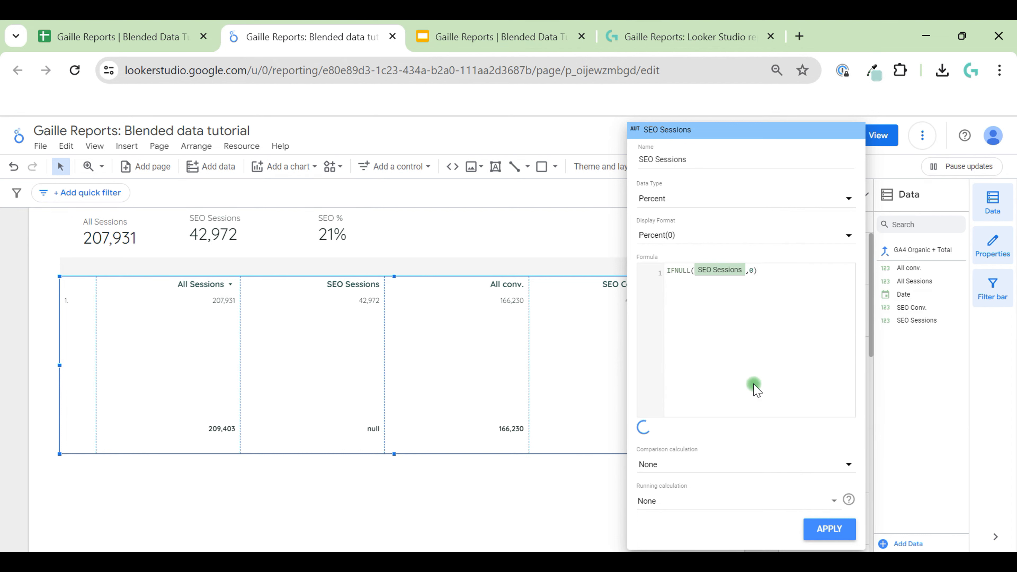
left_click(825, 529)
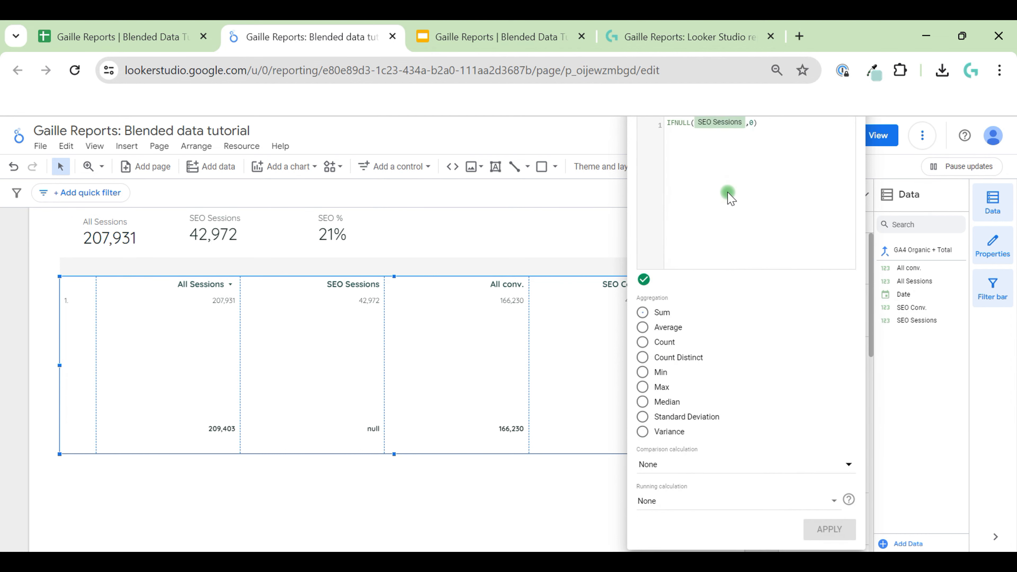
Change the data type of the table's SEO Sessions field to Number, apply it and deselect the table
key("ctrl+minus")
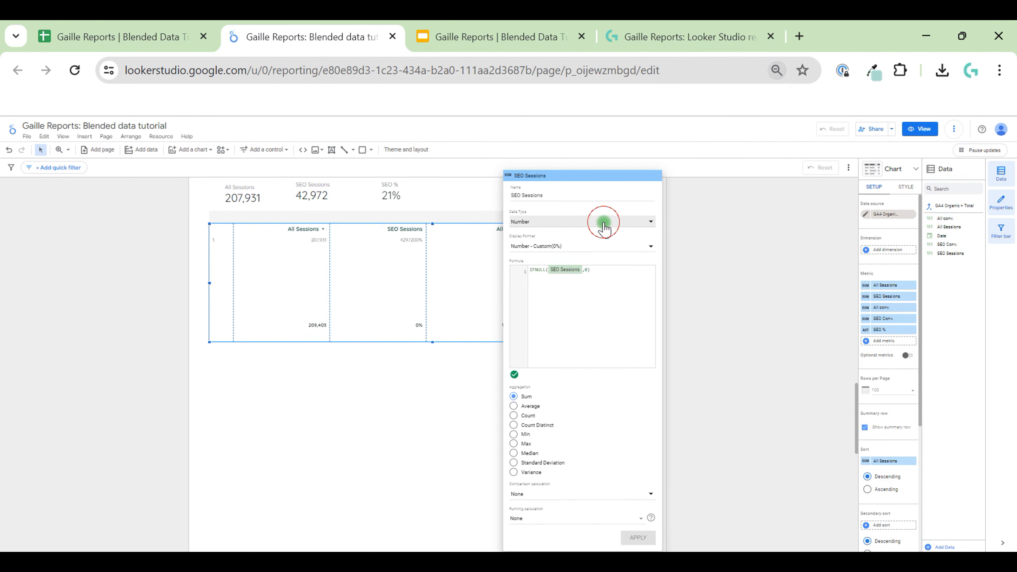
left_click(601, 220)
mouse_move(552, 231)
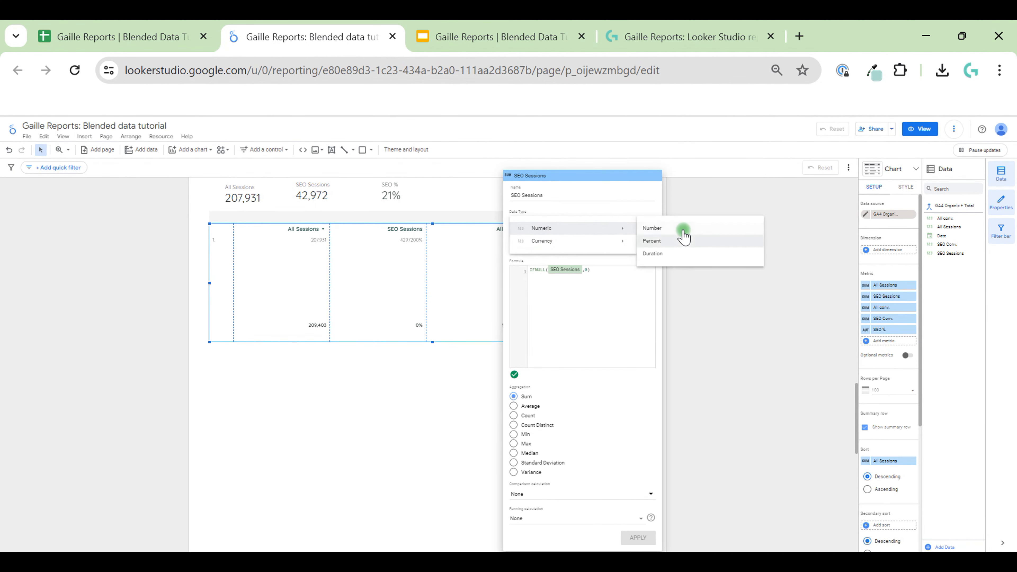
left_click(686, 231)
left_click(877, 539)
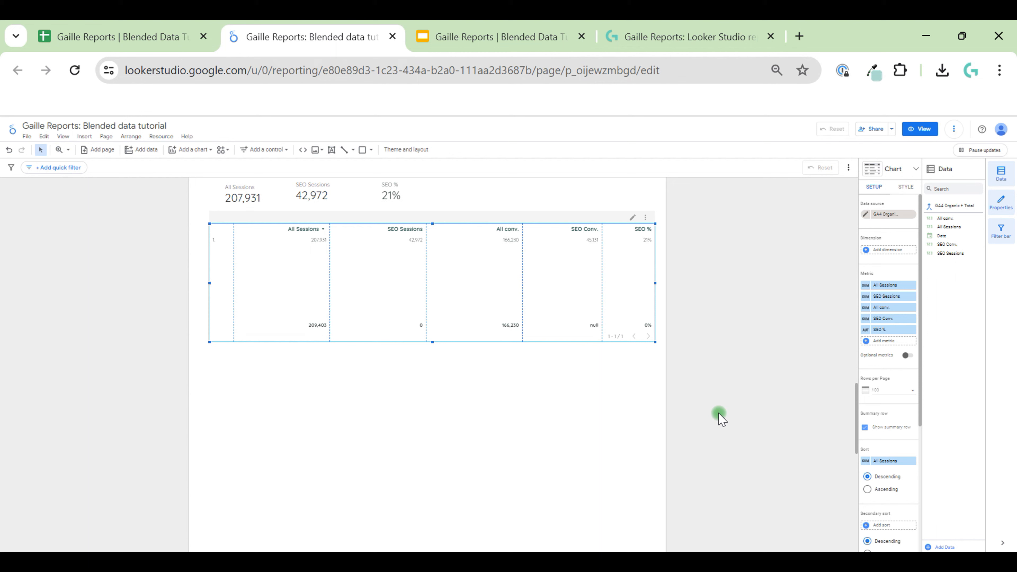
left_click(646, 363)
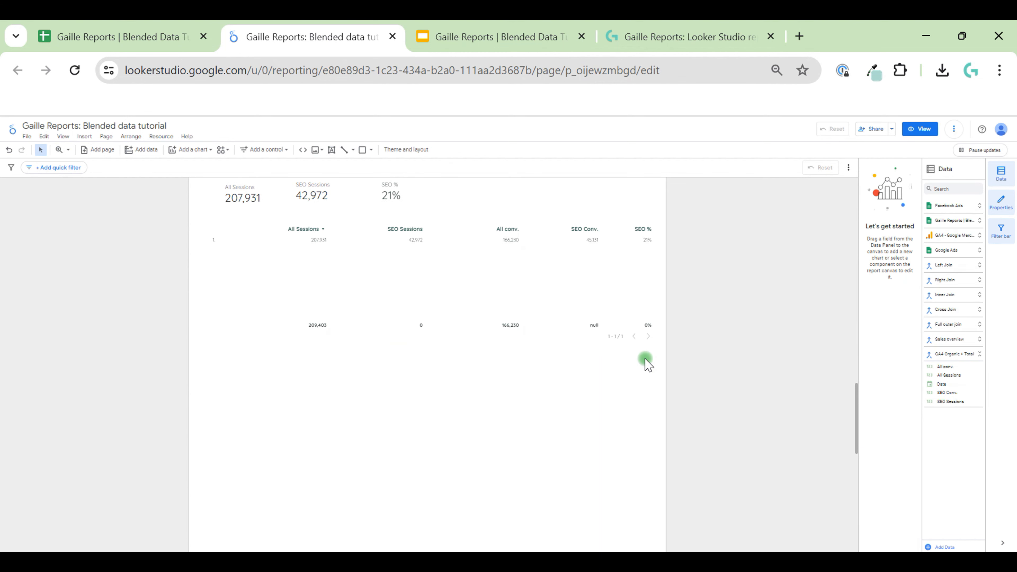
Reload the report page and check the scorecards and table under the Google Analytics 4 Filters heading
left_click(504, 299)
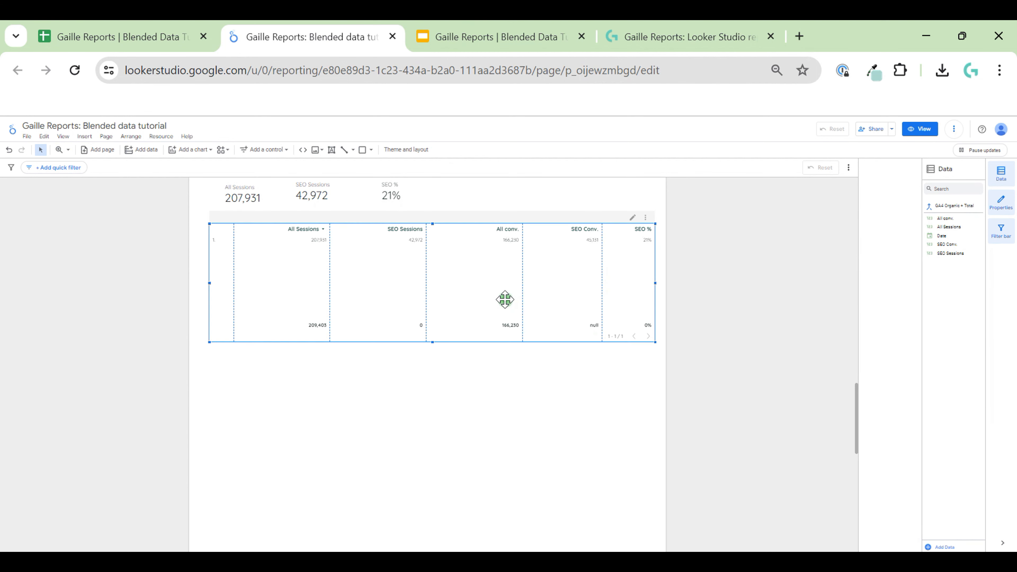
left_click(501, 78)
key("Return")
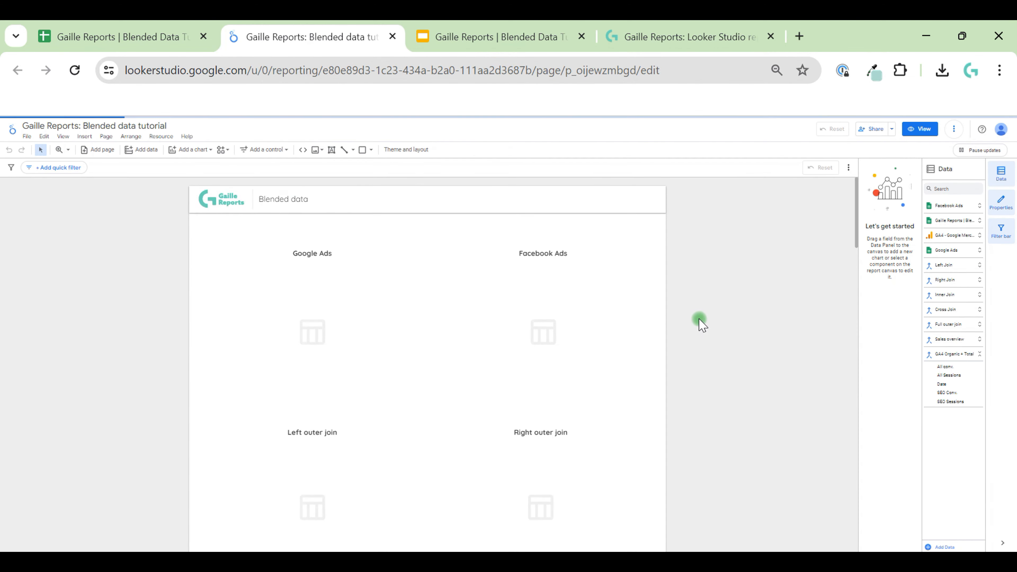
scroll(701, 324, "down", 10)
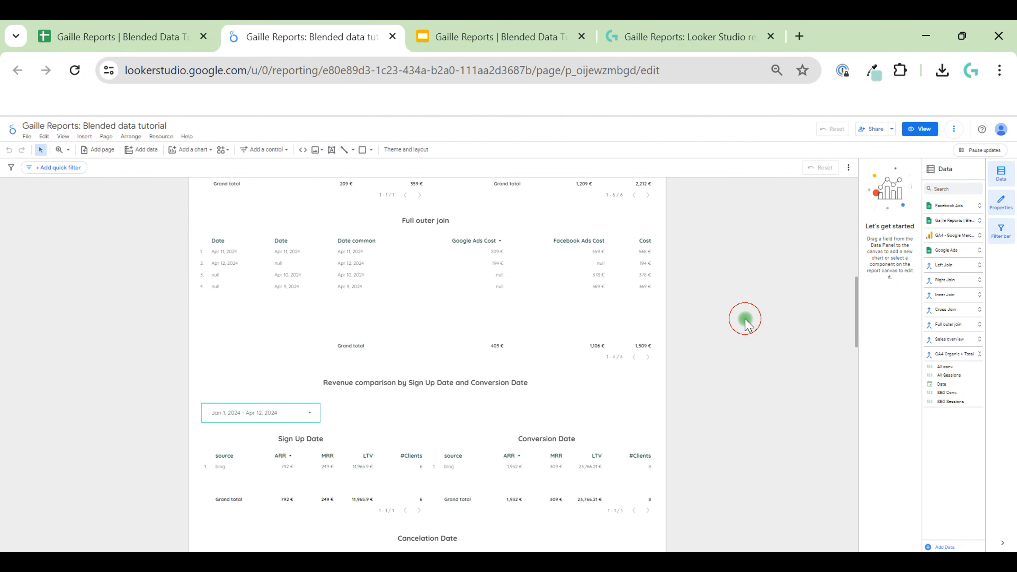
scroll(691, 435, "down", 10)
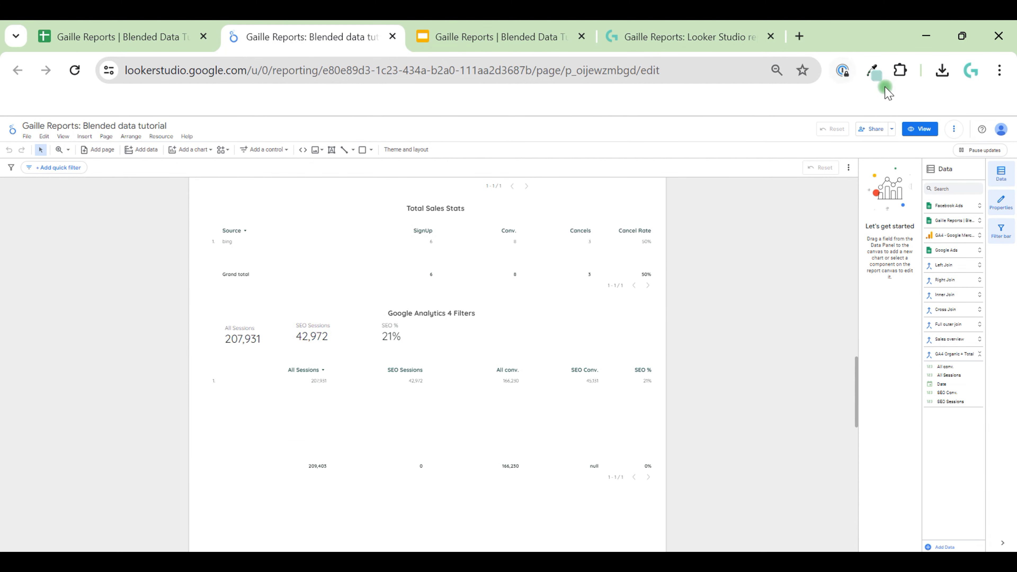
Enlarge the browser page to 75% and review the scorecards and table under the Google Analytics 4 Filters heading
left_click(777, 70)
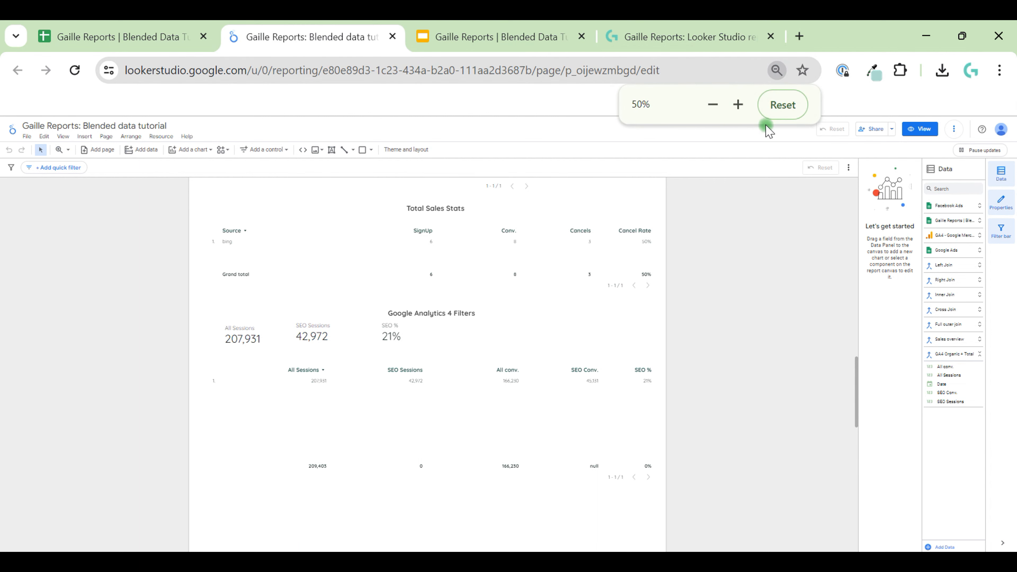
left_click(740, 104)
left_click(740, 105)
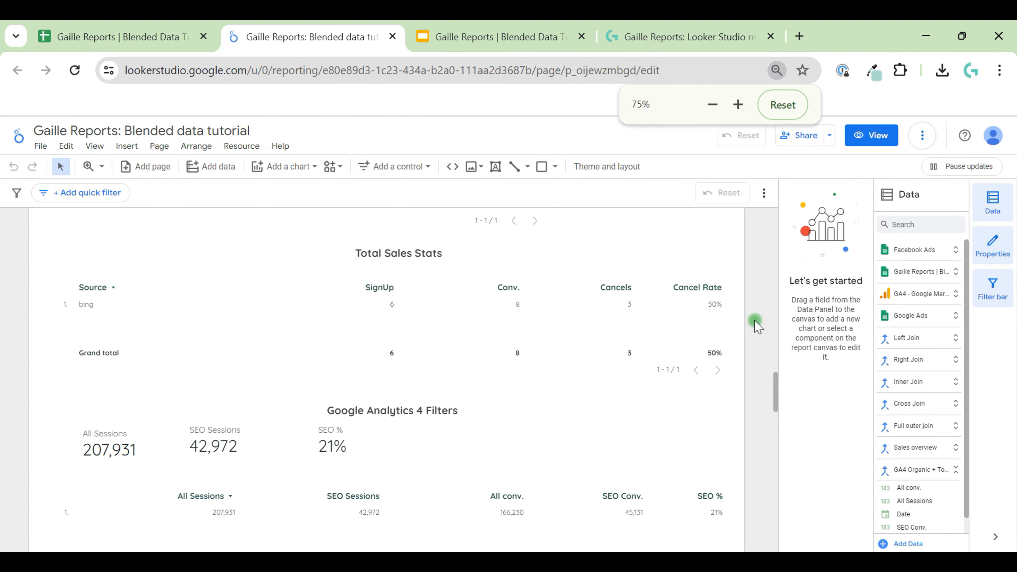
scroll(714, 408, "down", 5)
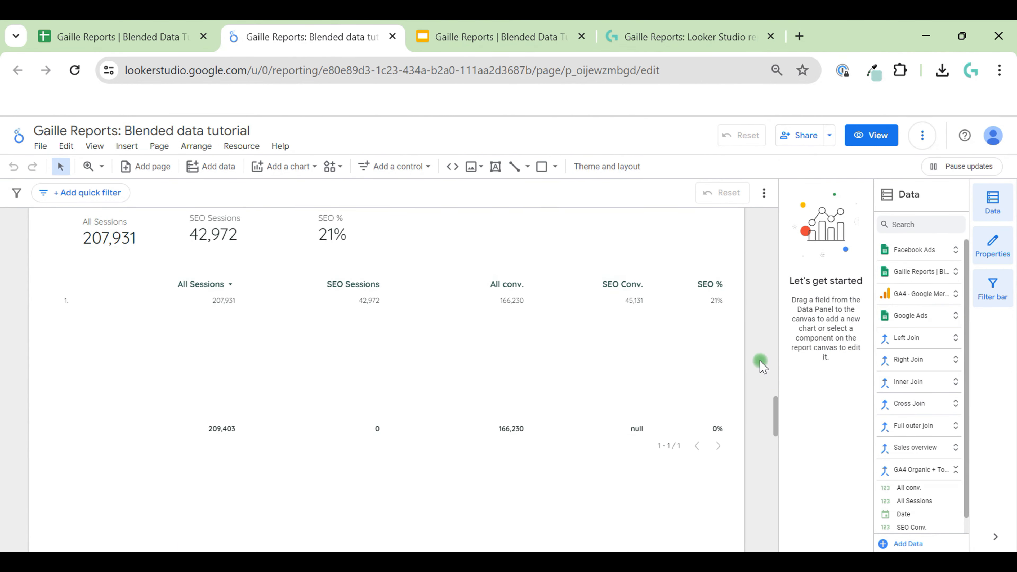
scroll(757, 358, "up", 1)
scroll(753, 357, "up", 1)
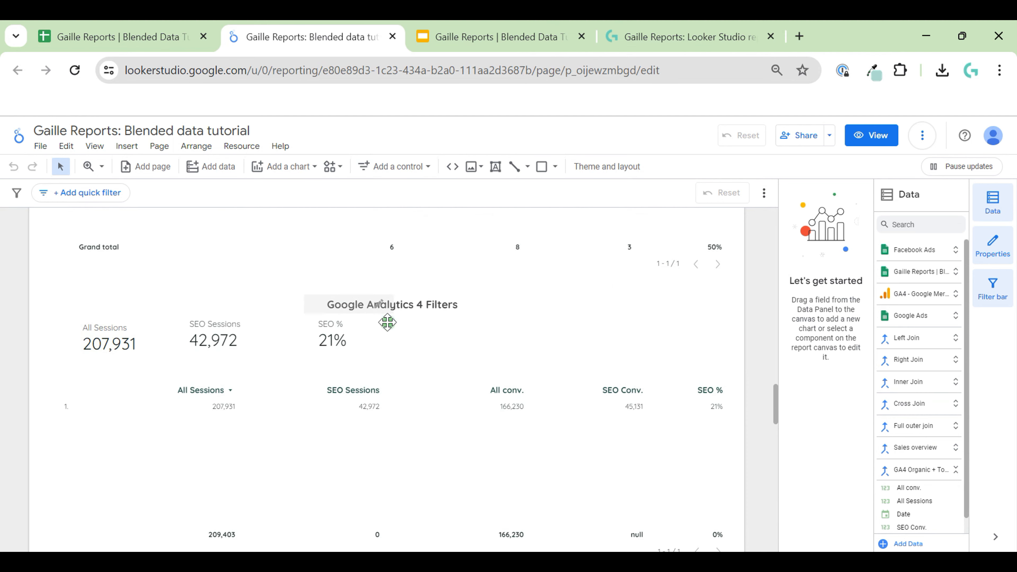
Open the table's GA4 Organic + Total blend, examine the Organic table's metrics and GA4 Organic filter, and close the blend unchanged
left_click(588, 455)
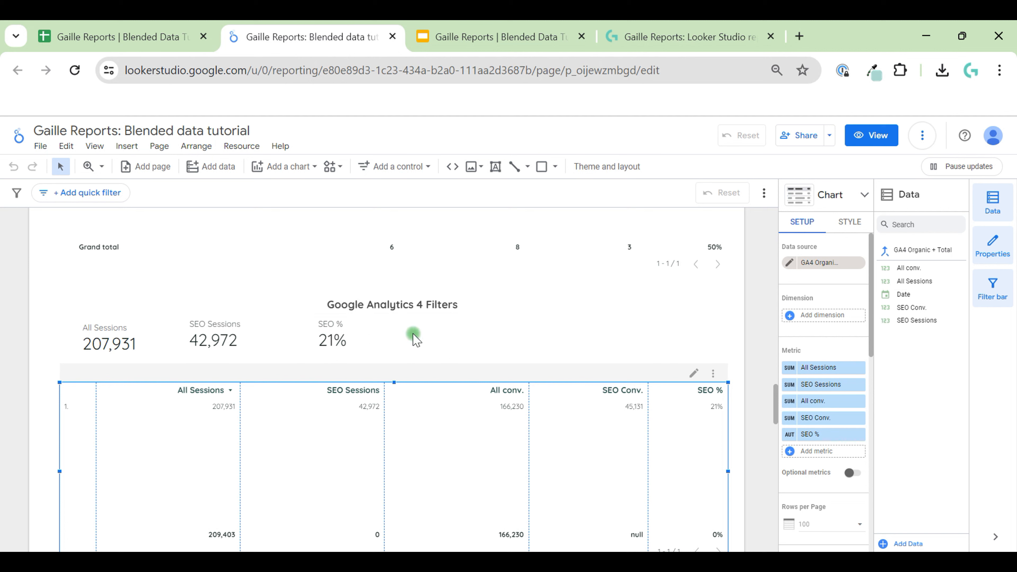
left_click(797, 270)
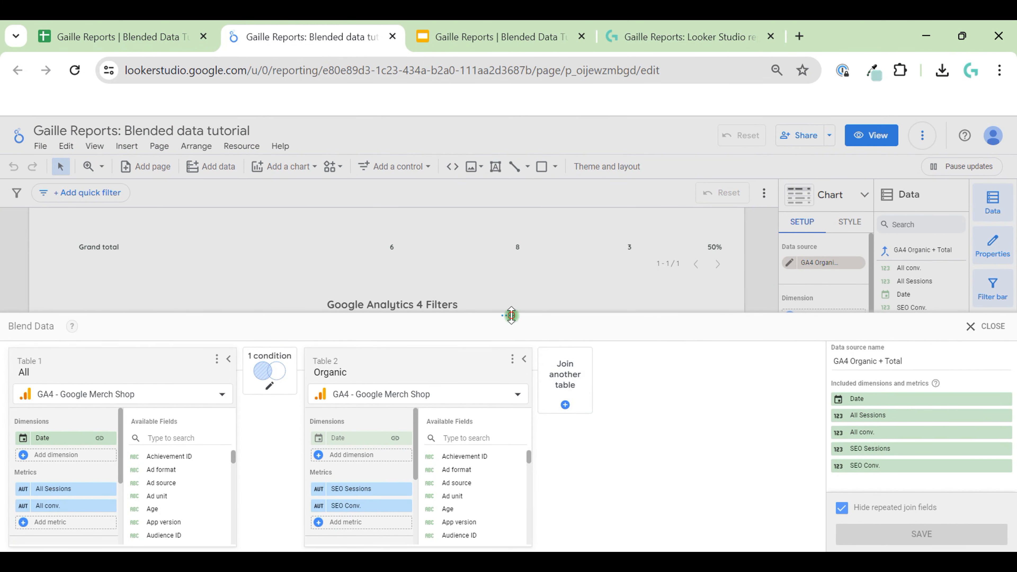
left_click_drag(509, 316, 528, 188)
left_click(341, 505)
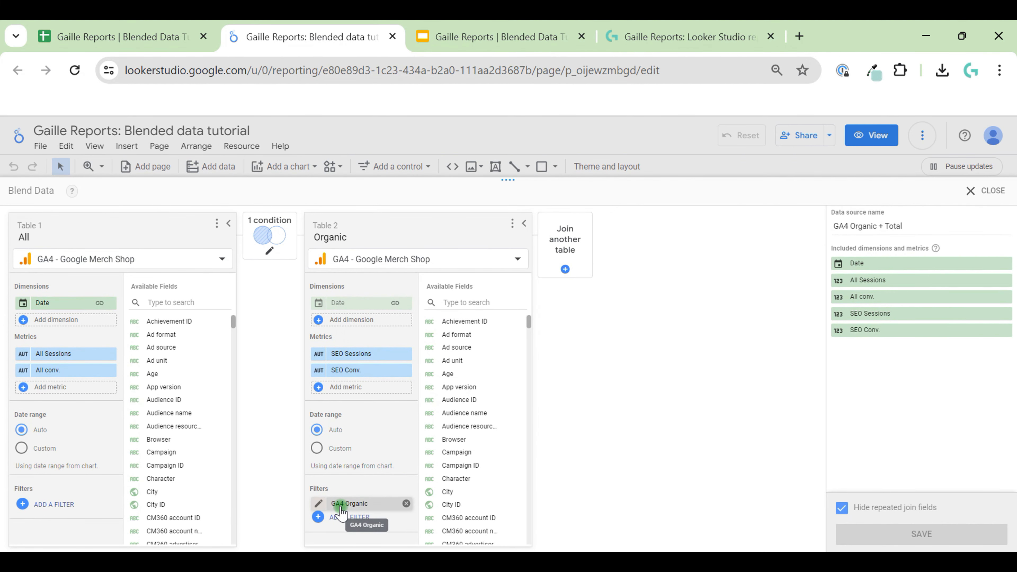
left_click(372, 356)
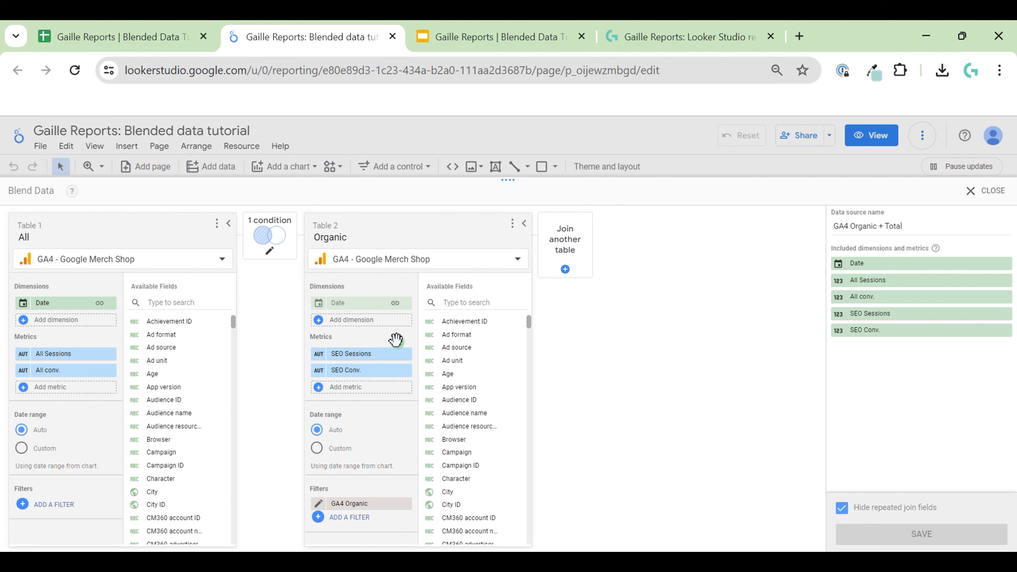
left_click(988, 197)
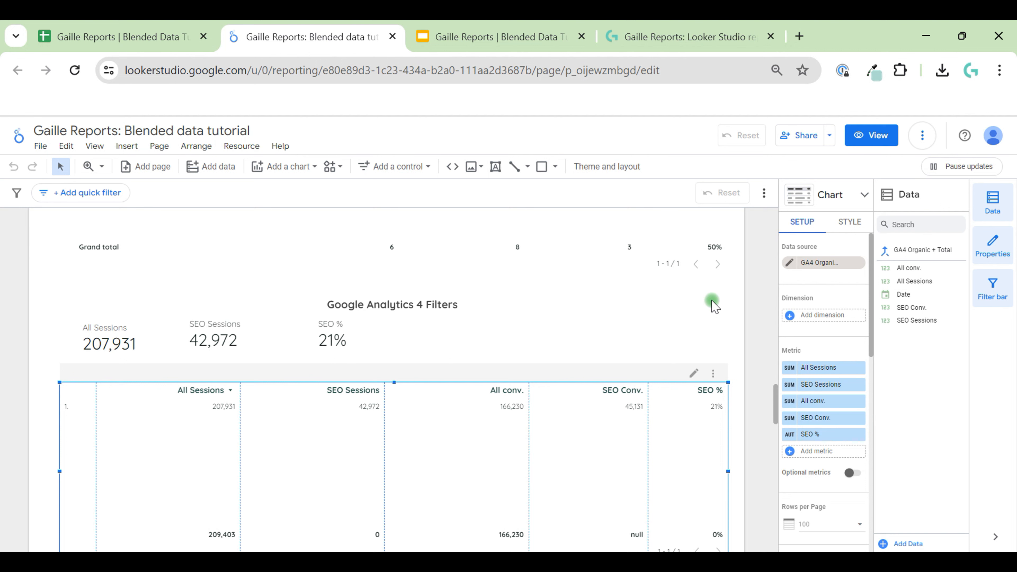
Review the whole report page, from the Google Ads and Facebook Ads tables through the join examples to the Google Analytics 4 Filters table
scroll(727, 357, "down", 5)
scroll(727, 357, "up", 5)
scroll(727, 363, "down", 1)
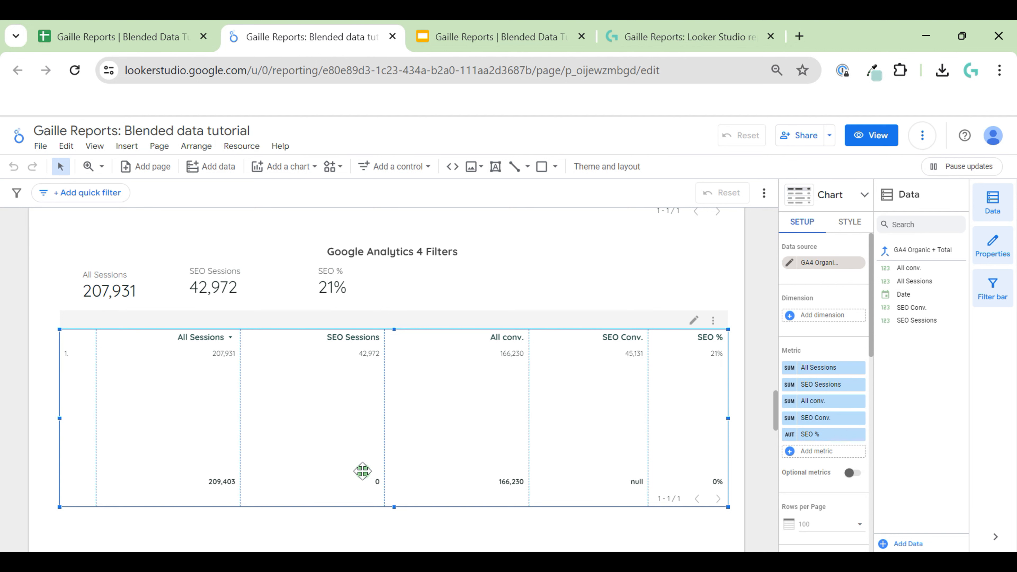
scroll(552, 324, "up", 10)
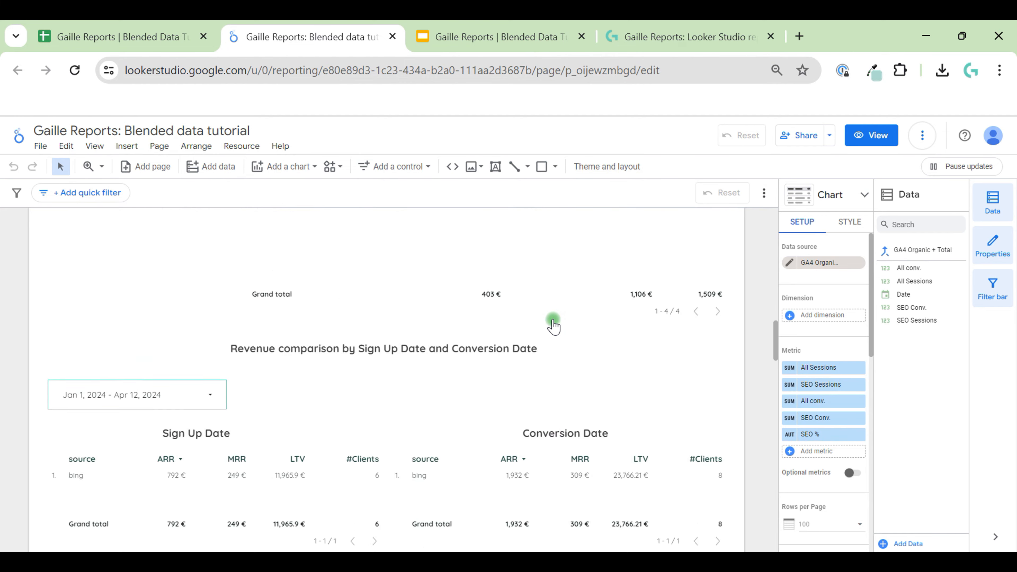
scroll(553, 325, "up", 10)
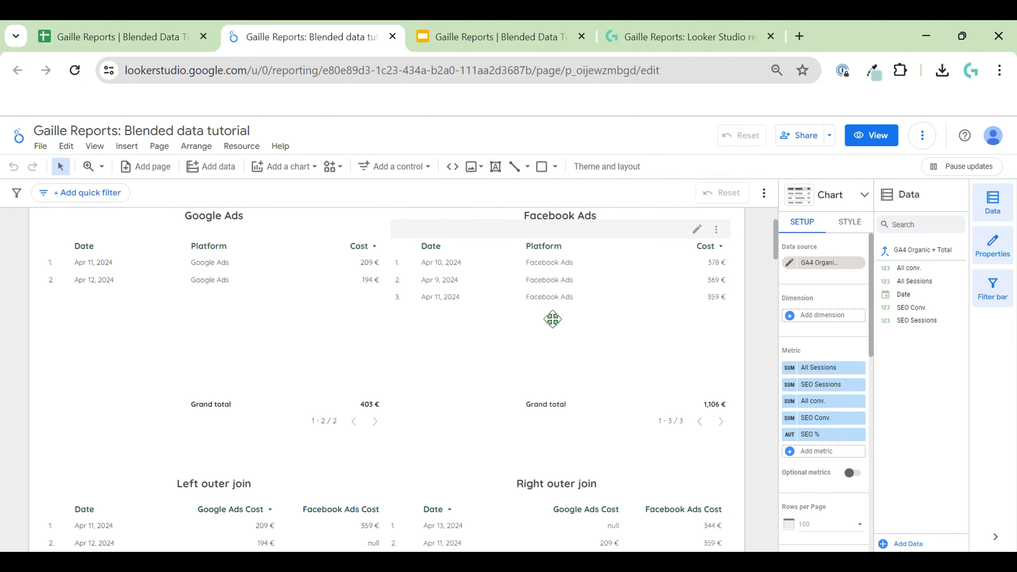
scroll(734, 393, "up", 3)
scroll(735, 393, "down", 10)
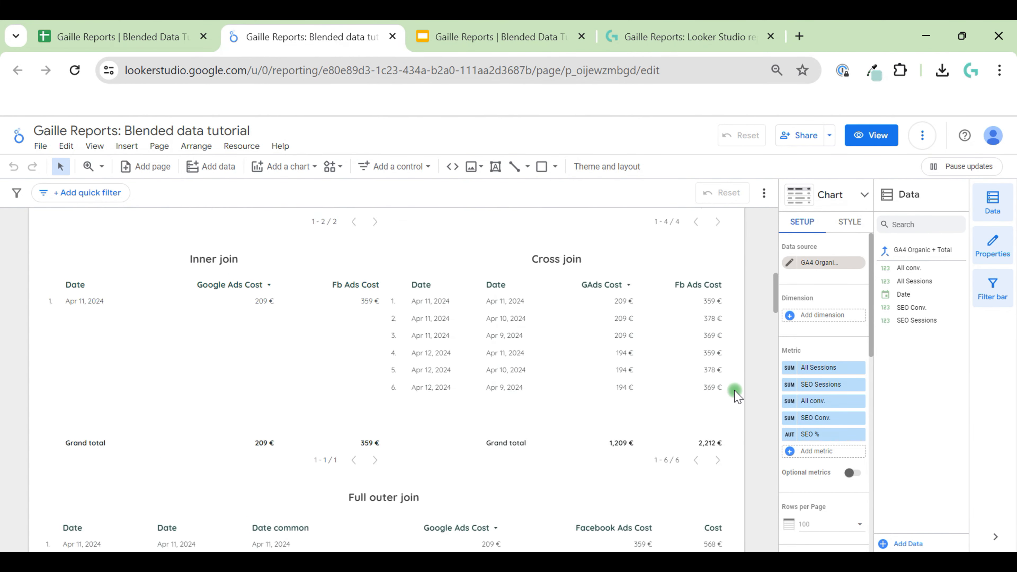
scroll(735, 395, "down", 10)
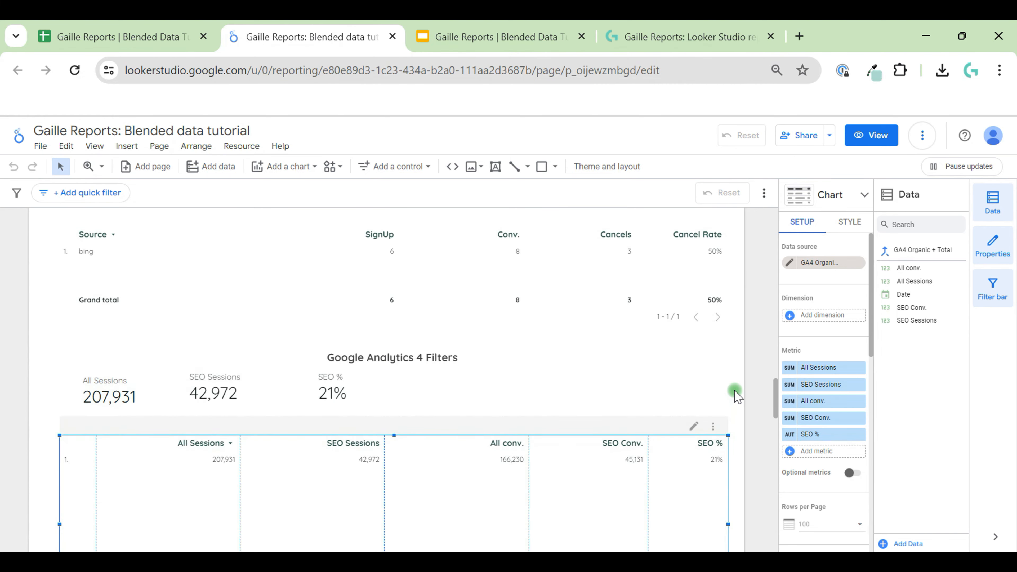
Switch to the gaillereports.com site and look over its Looker Studio template store, dashboard templates, reviews and course section
left_click(616, 37)
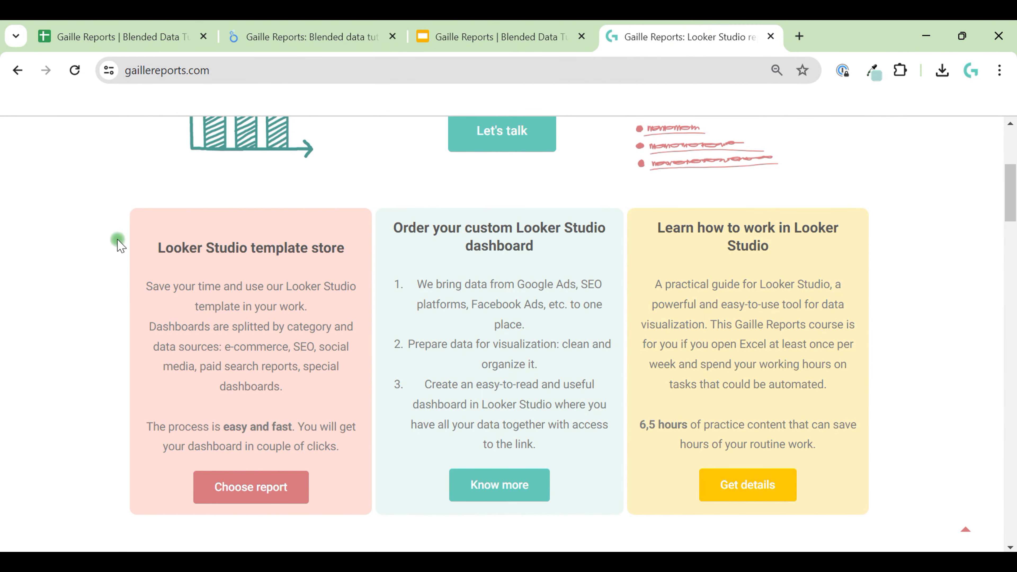
left_click_drag(153, 249, 355, 253)
left_click(159, 246)
scroll(670, 230, "down", 3)
scroll(833, 352, "down", 6)
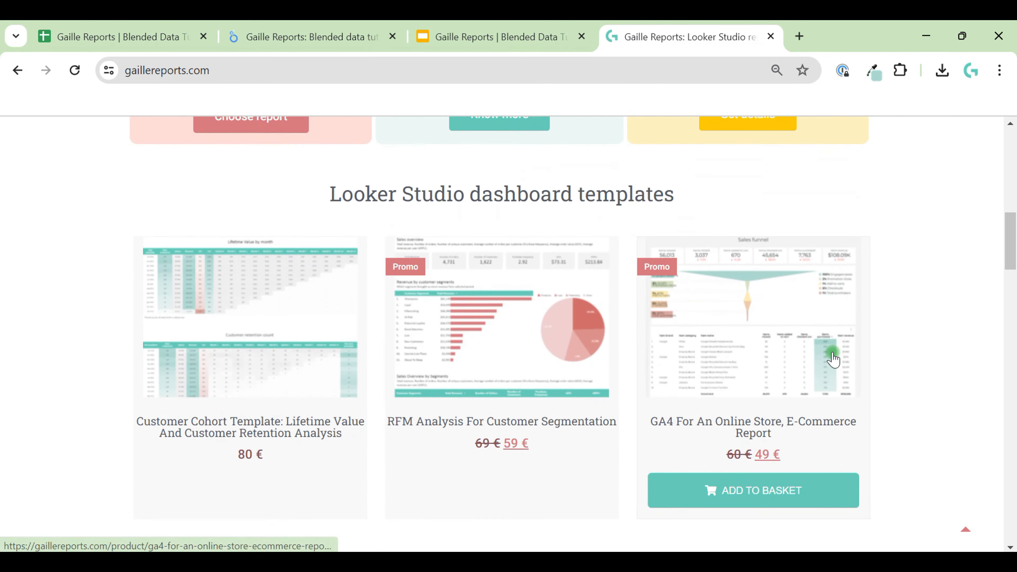
scroll(942, 381, "down", 12)
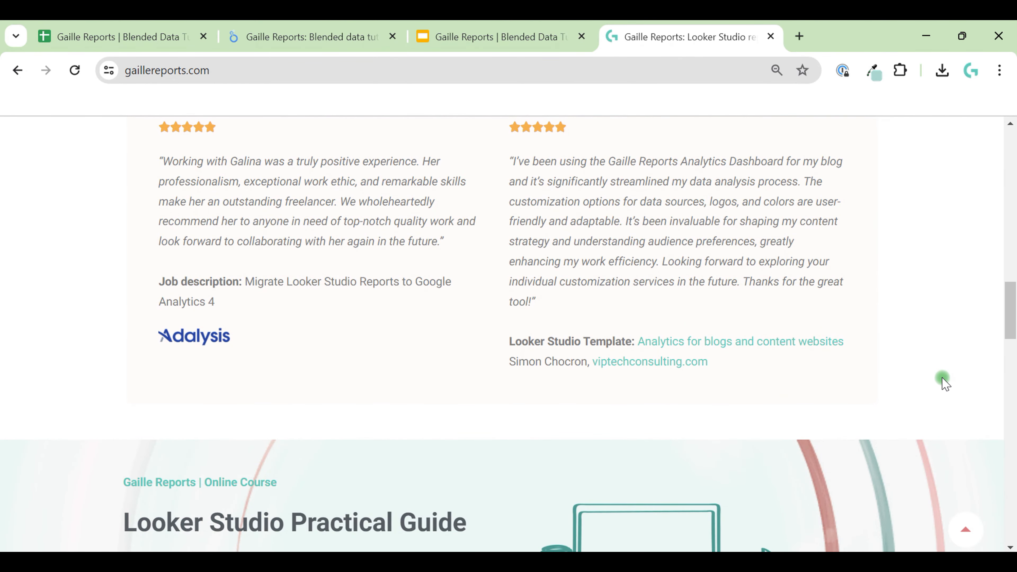
scroll(943, 381, "up", 15)
Pass through the join types presentation back to the Looker Studio report and view the Google Analytics 4 Filters table
left_click(444, 28)
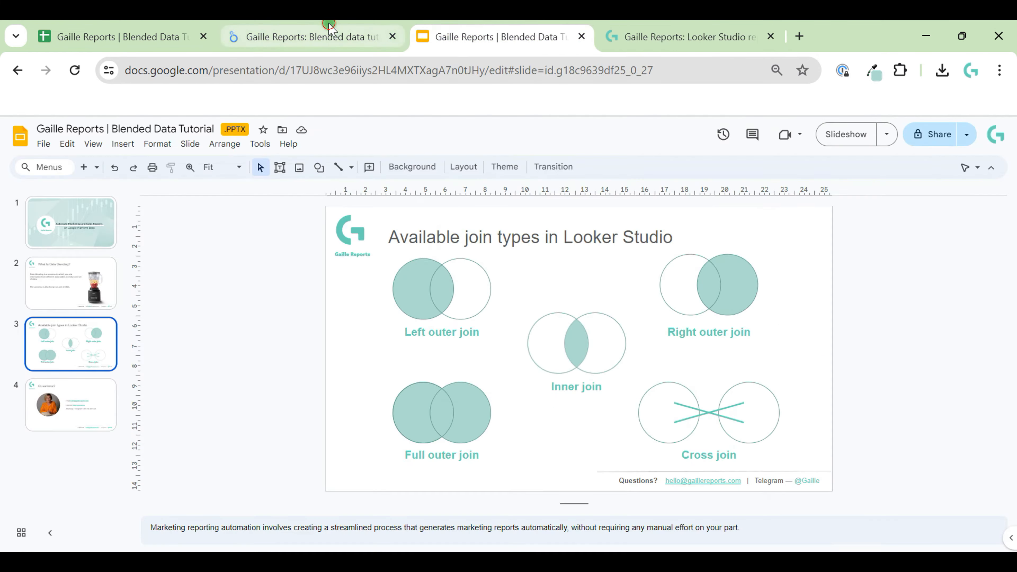
left_click(329, 28)
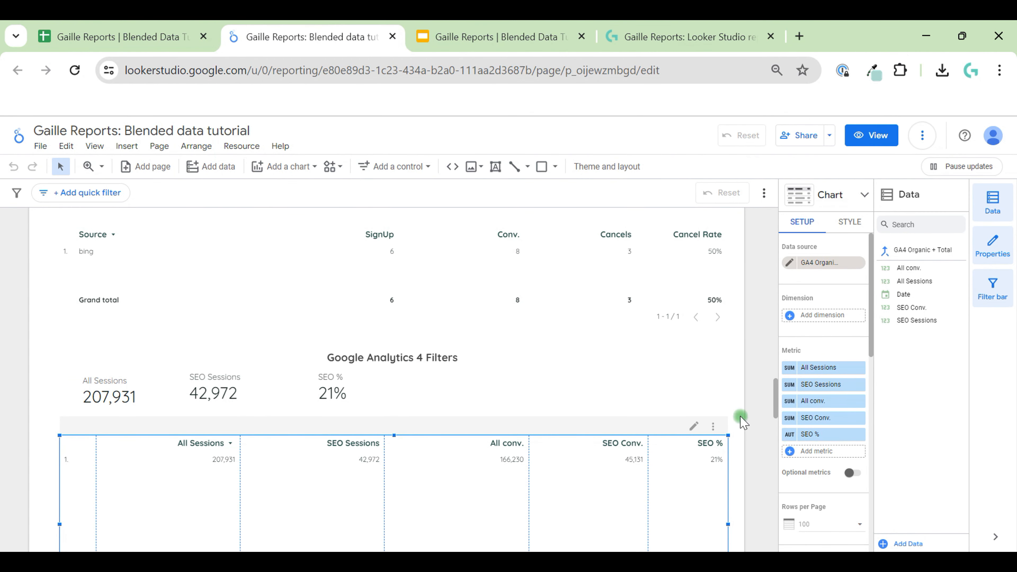
scroll(741, 421, "down", 3)
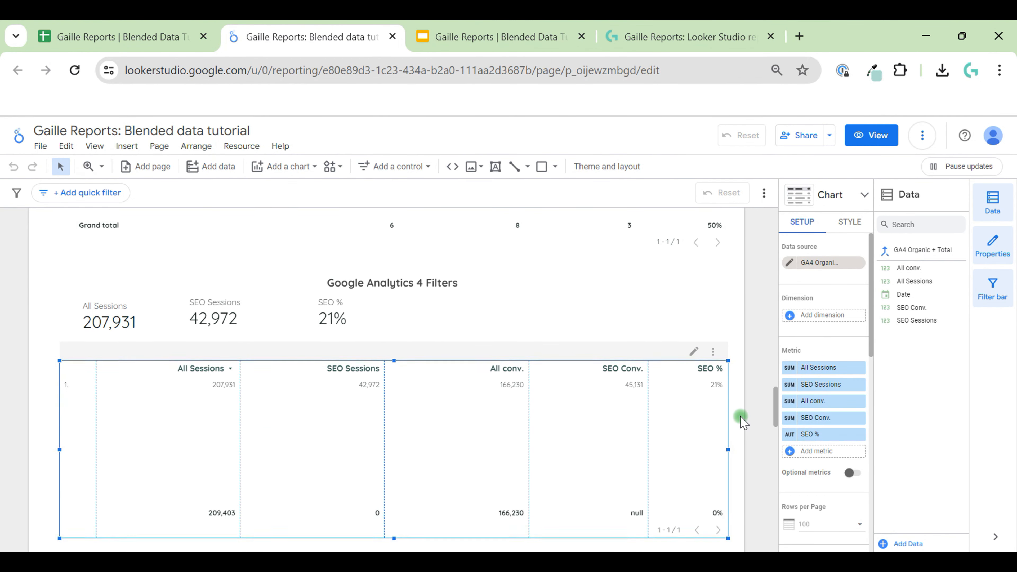